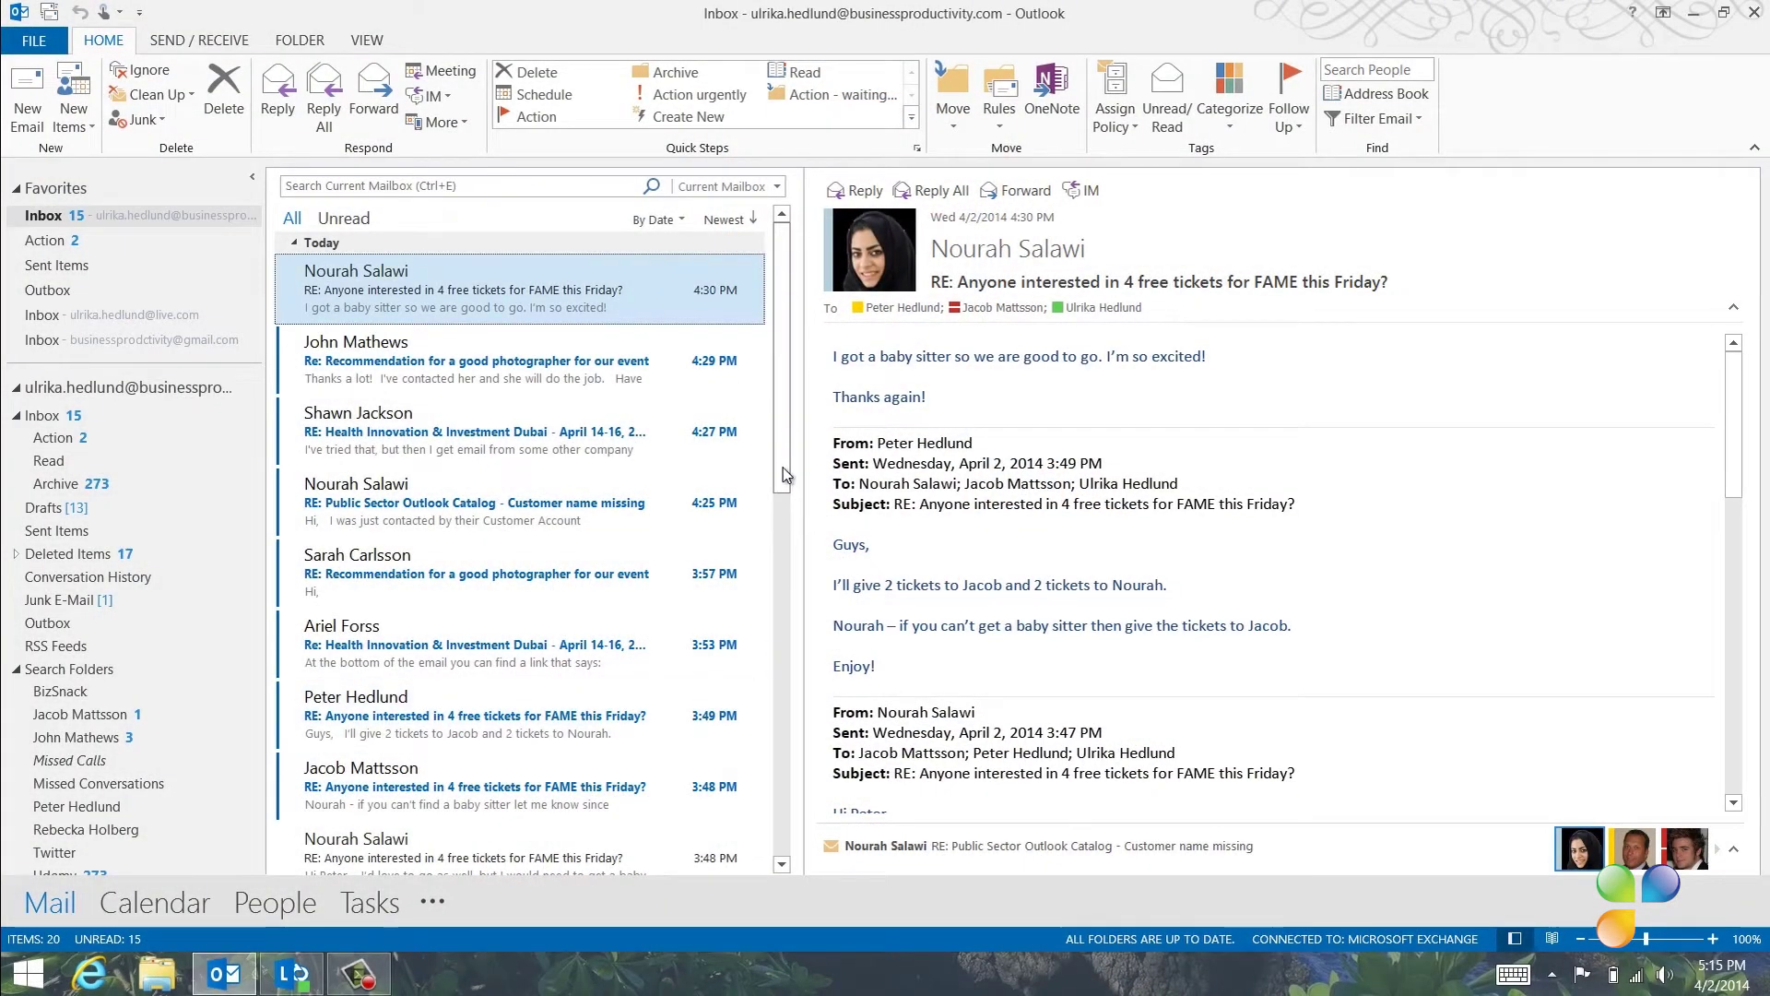
Step: Show the Inbox as conversations, applying the grouping to this folder only
scroll(786, 475, down, 3)
scroll(783, 475, down, 8)
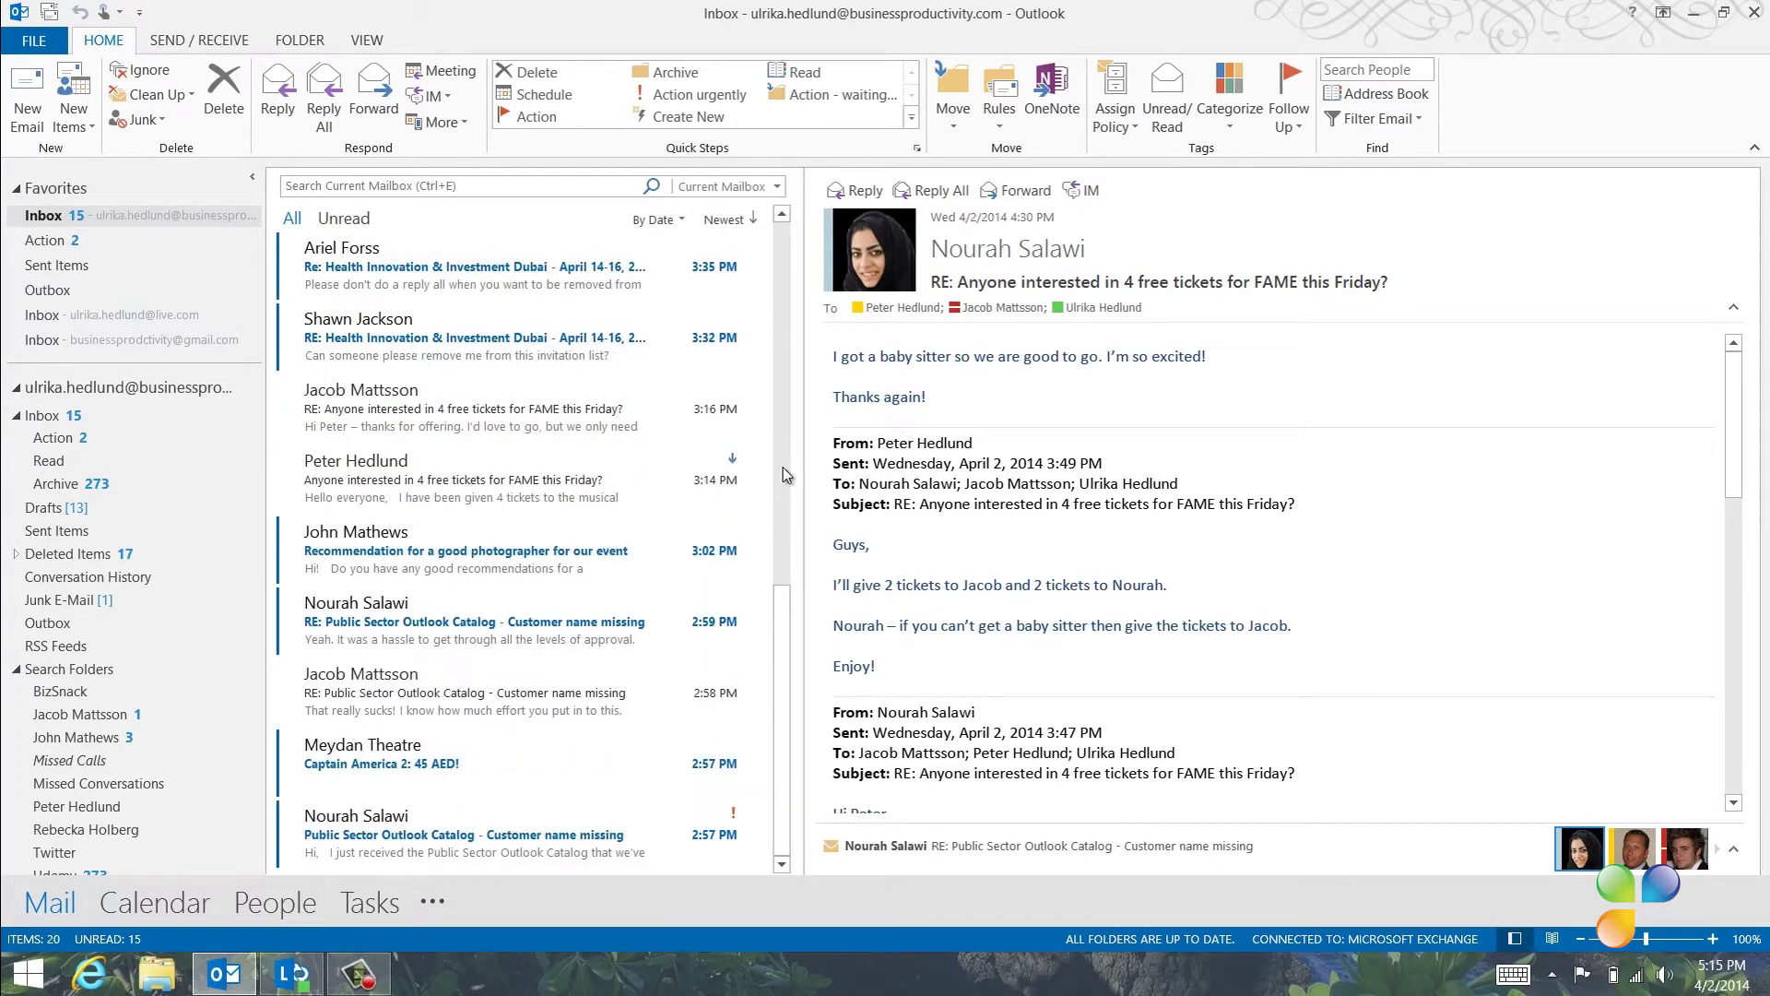
scroll(782, 474, up, 10)
scroll(786, 475, up, 2)
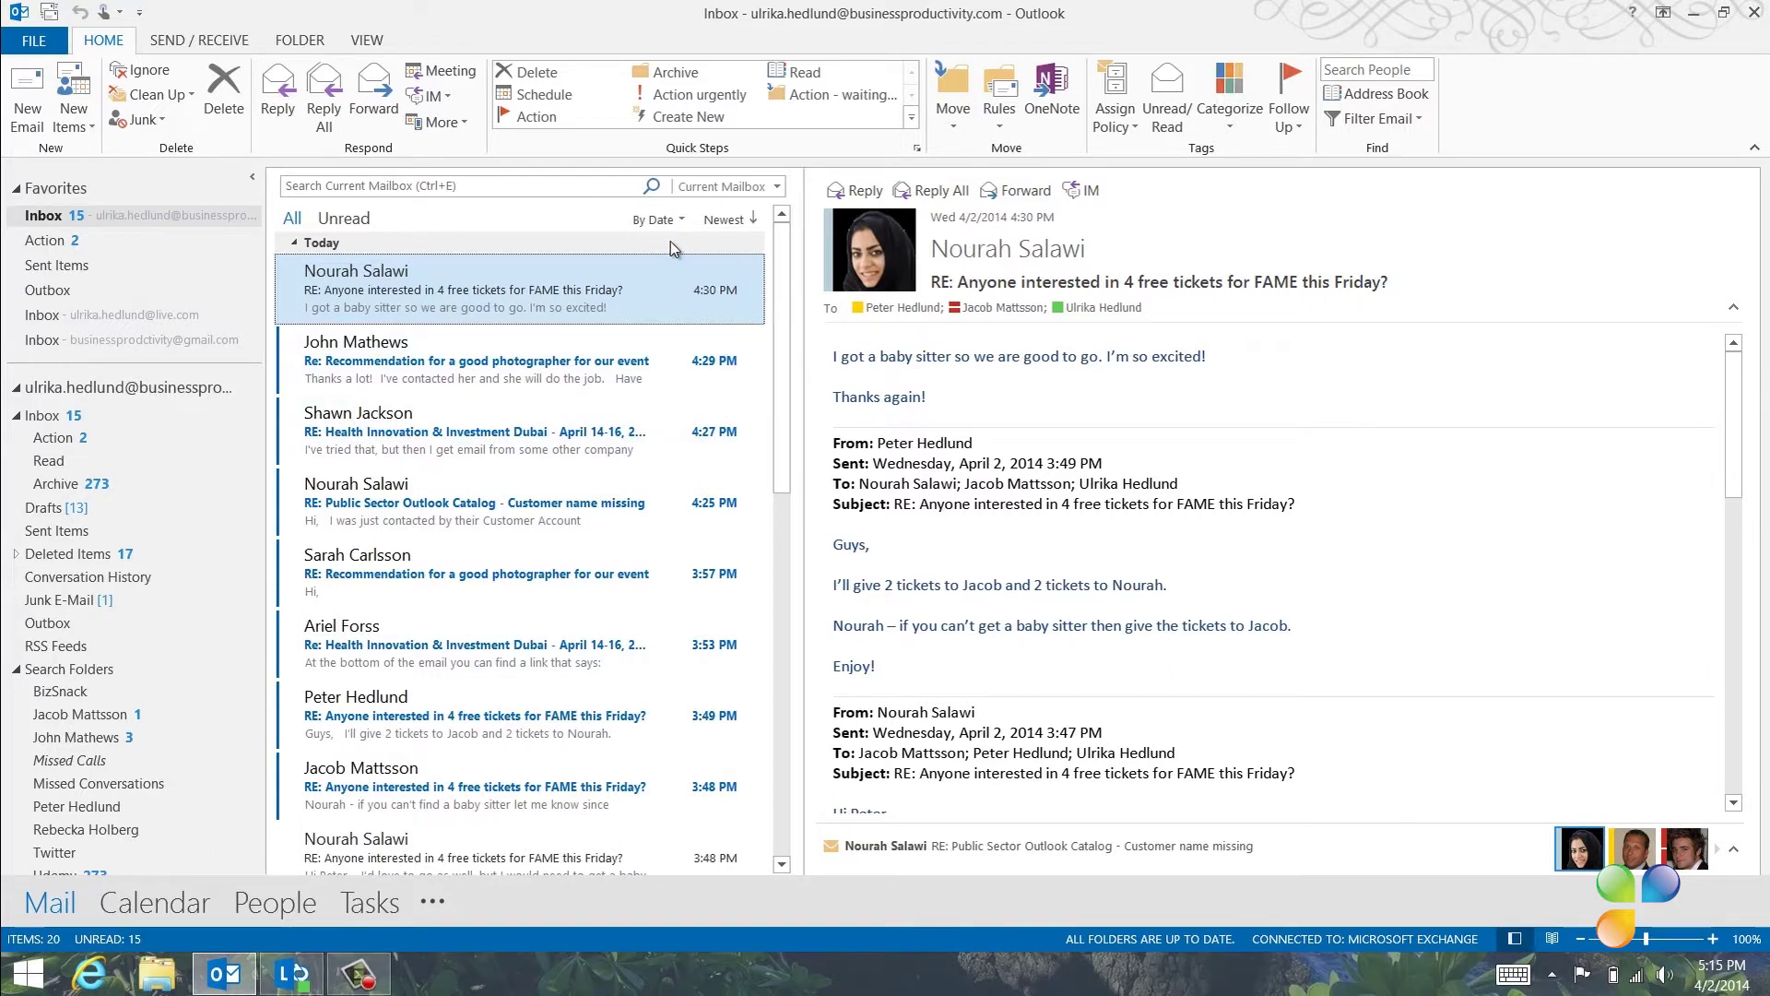
click(659, 219)
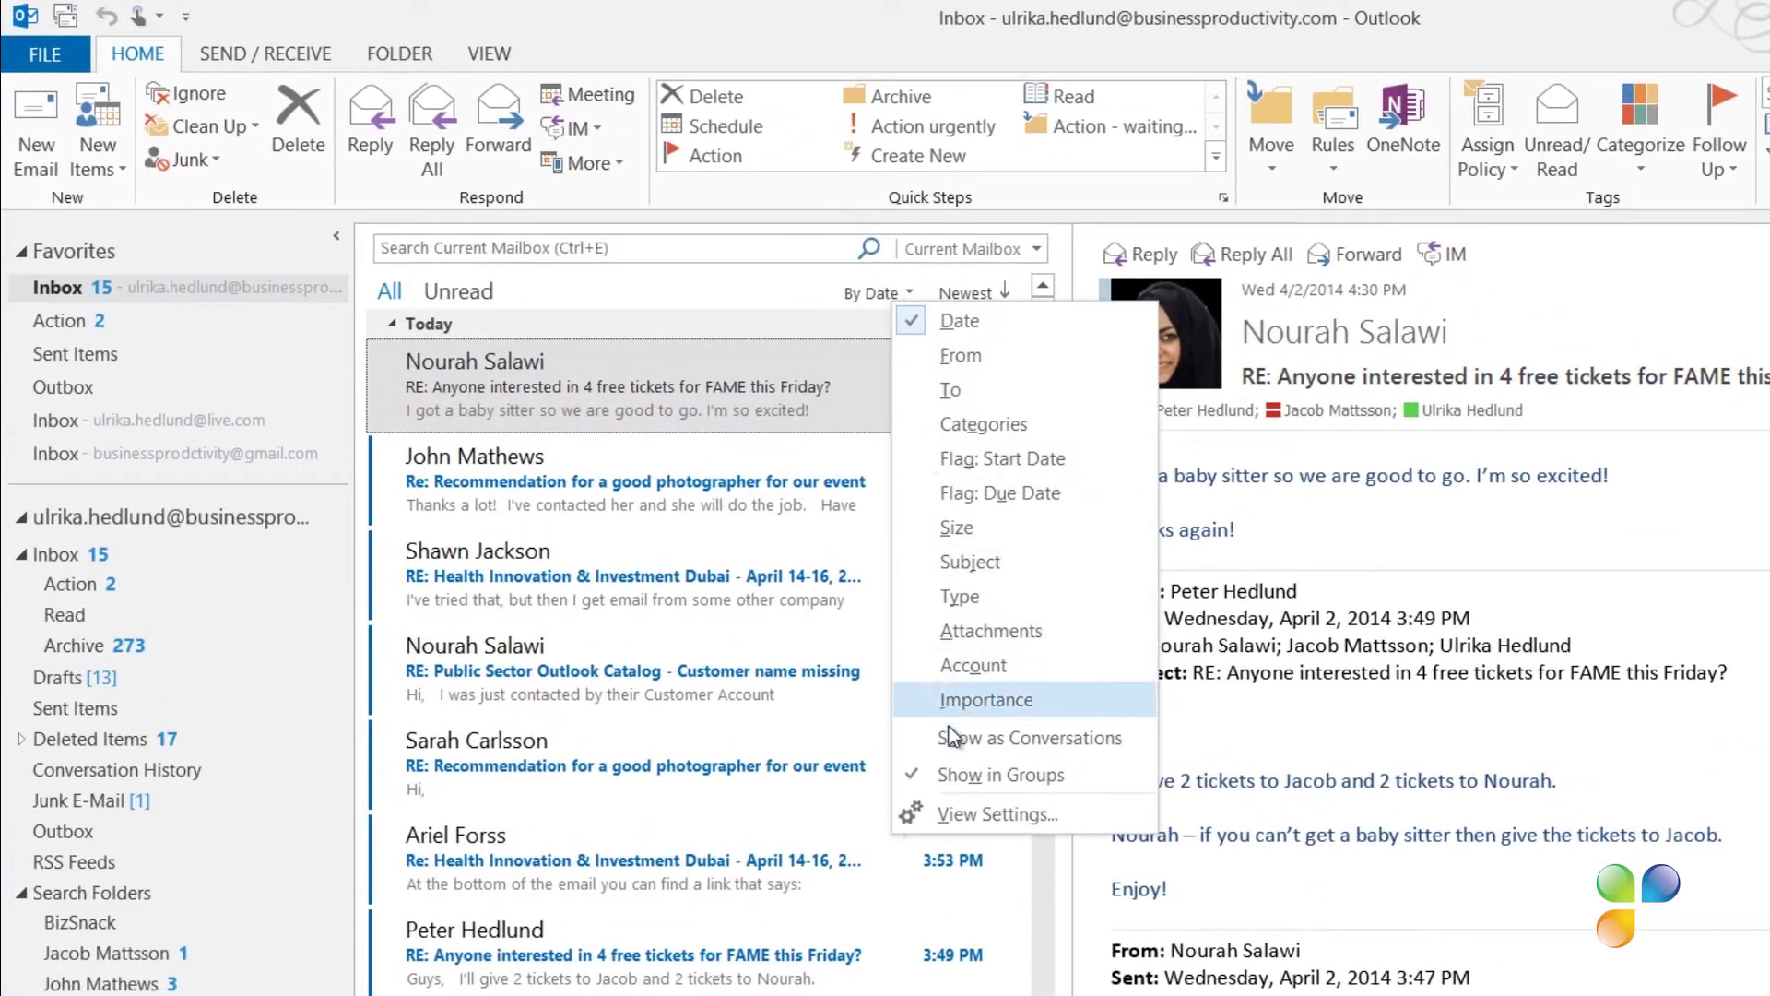
click(950, 733)
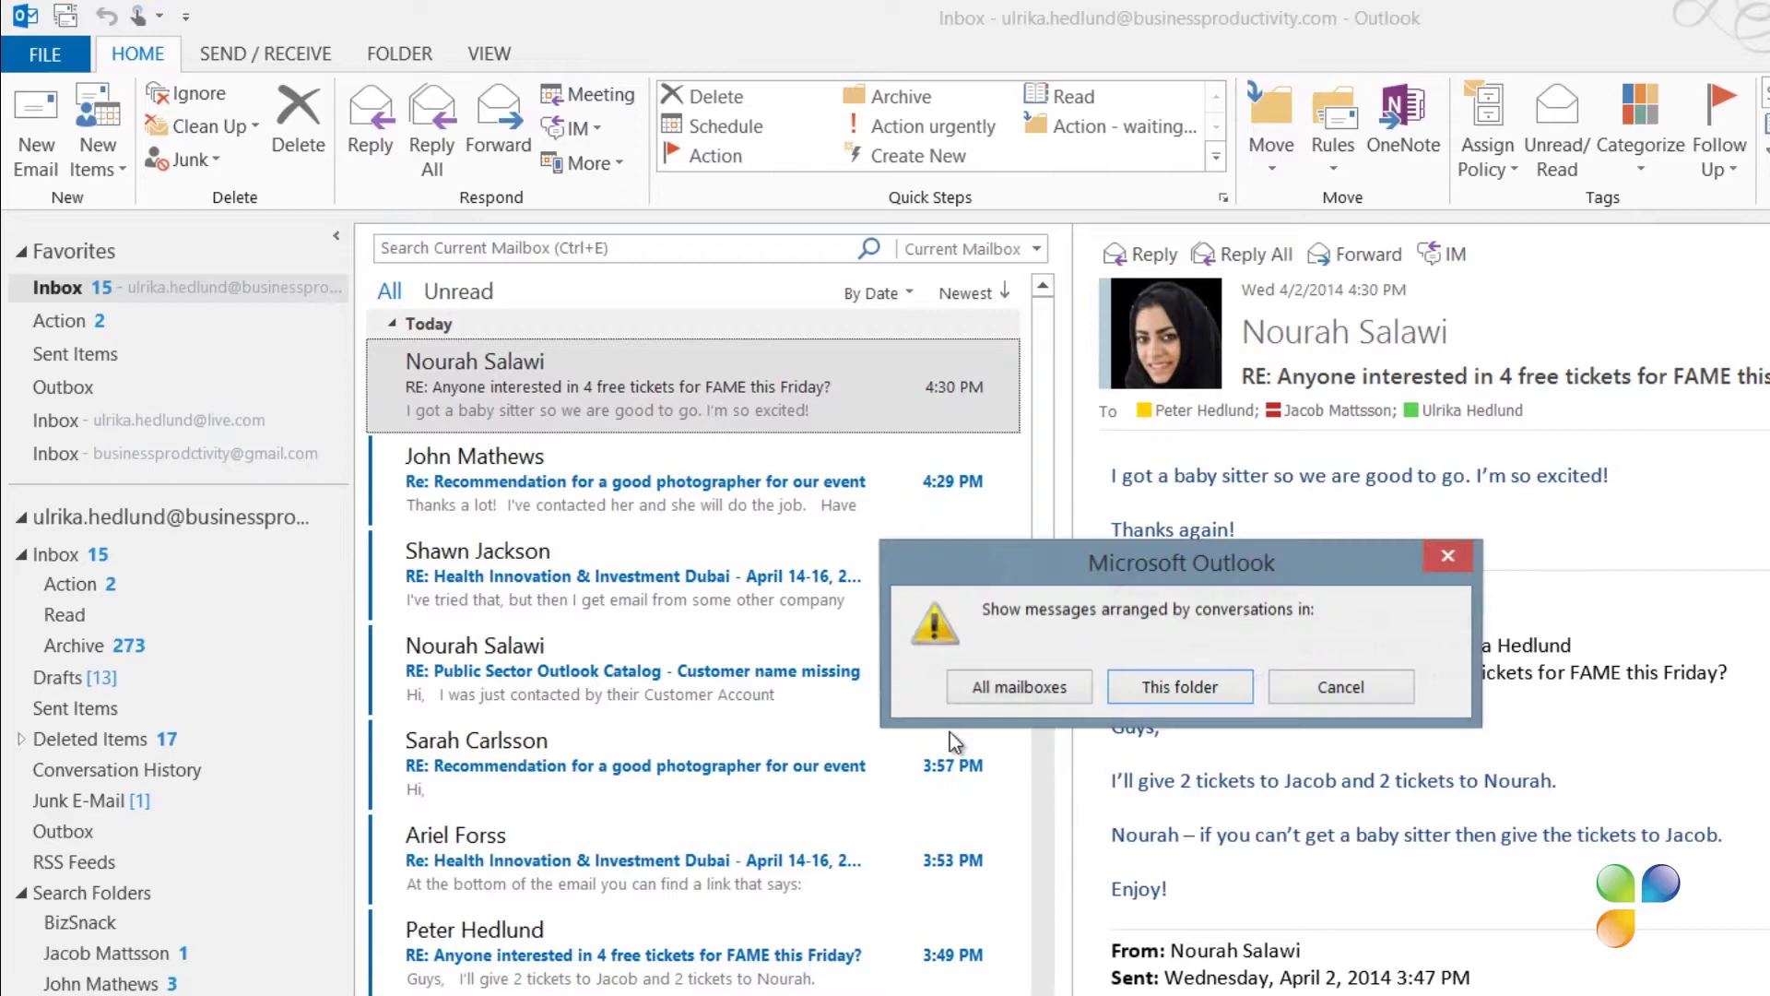
click(1156, 687)
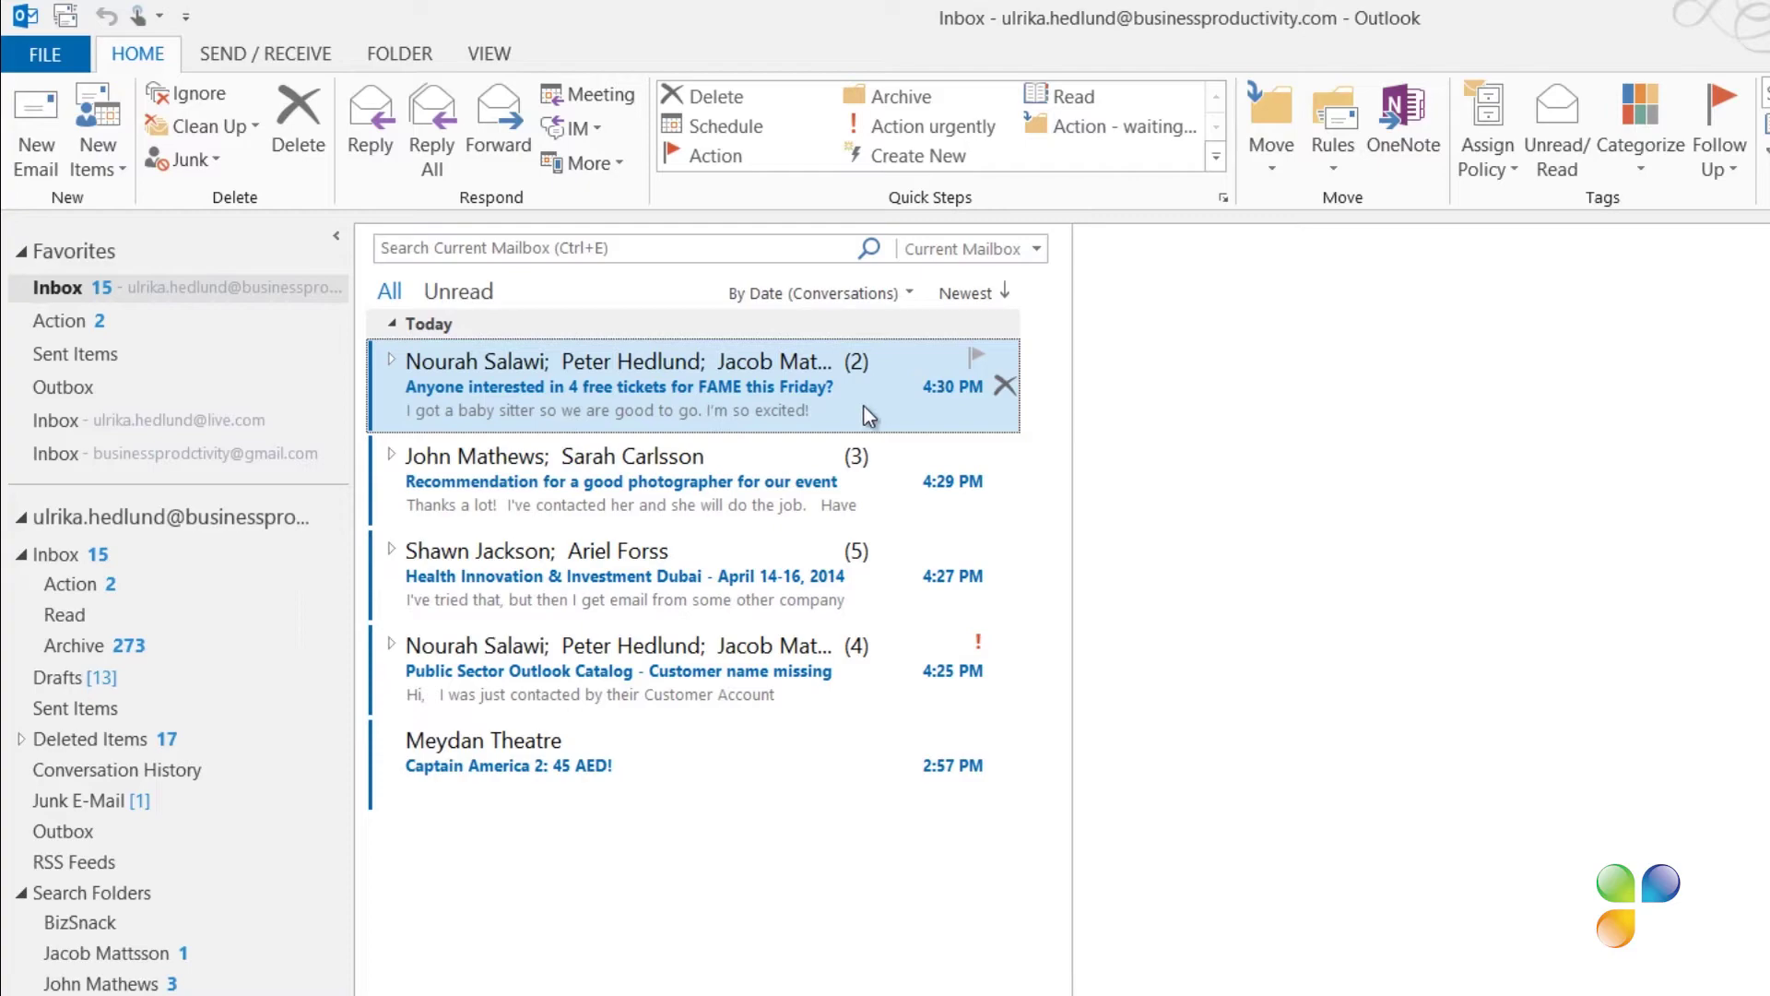
Step: Open the FAME tickets 3:48 PM reply and expand the thread to list all six messages
click(390, 360)
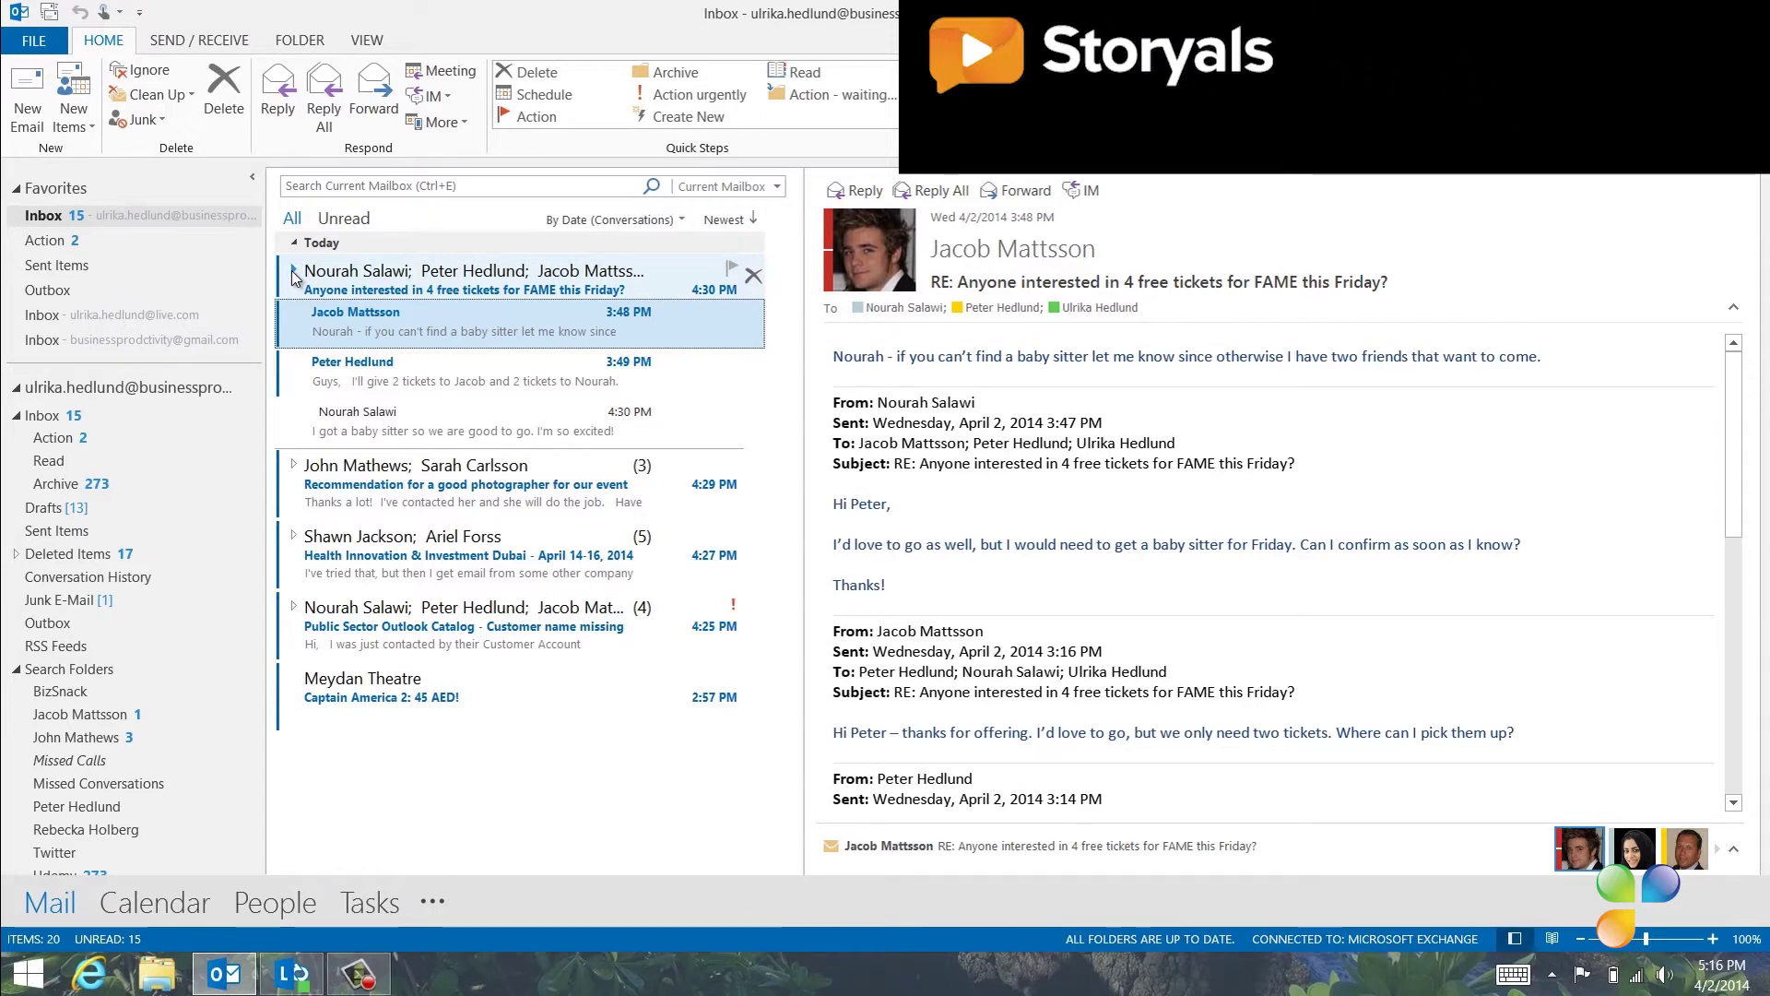
click(293, 272)
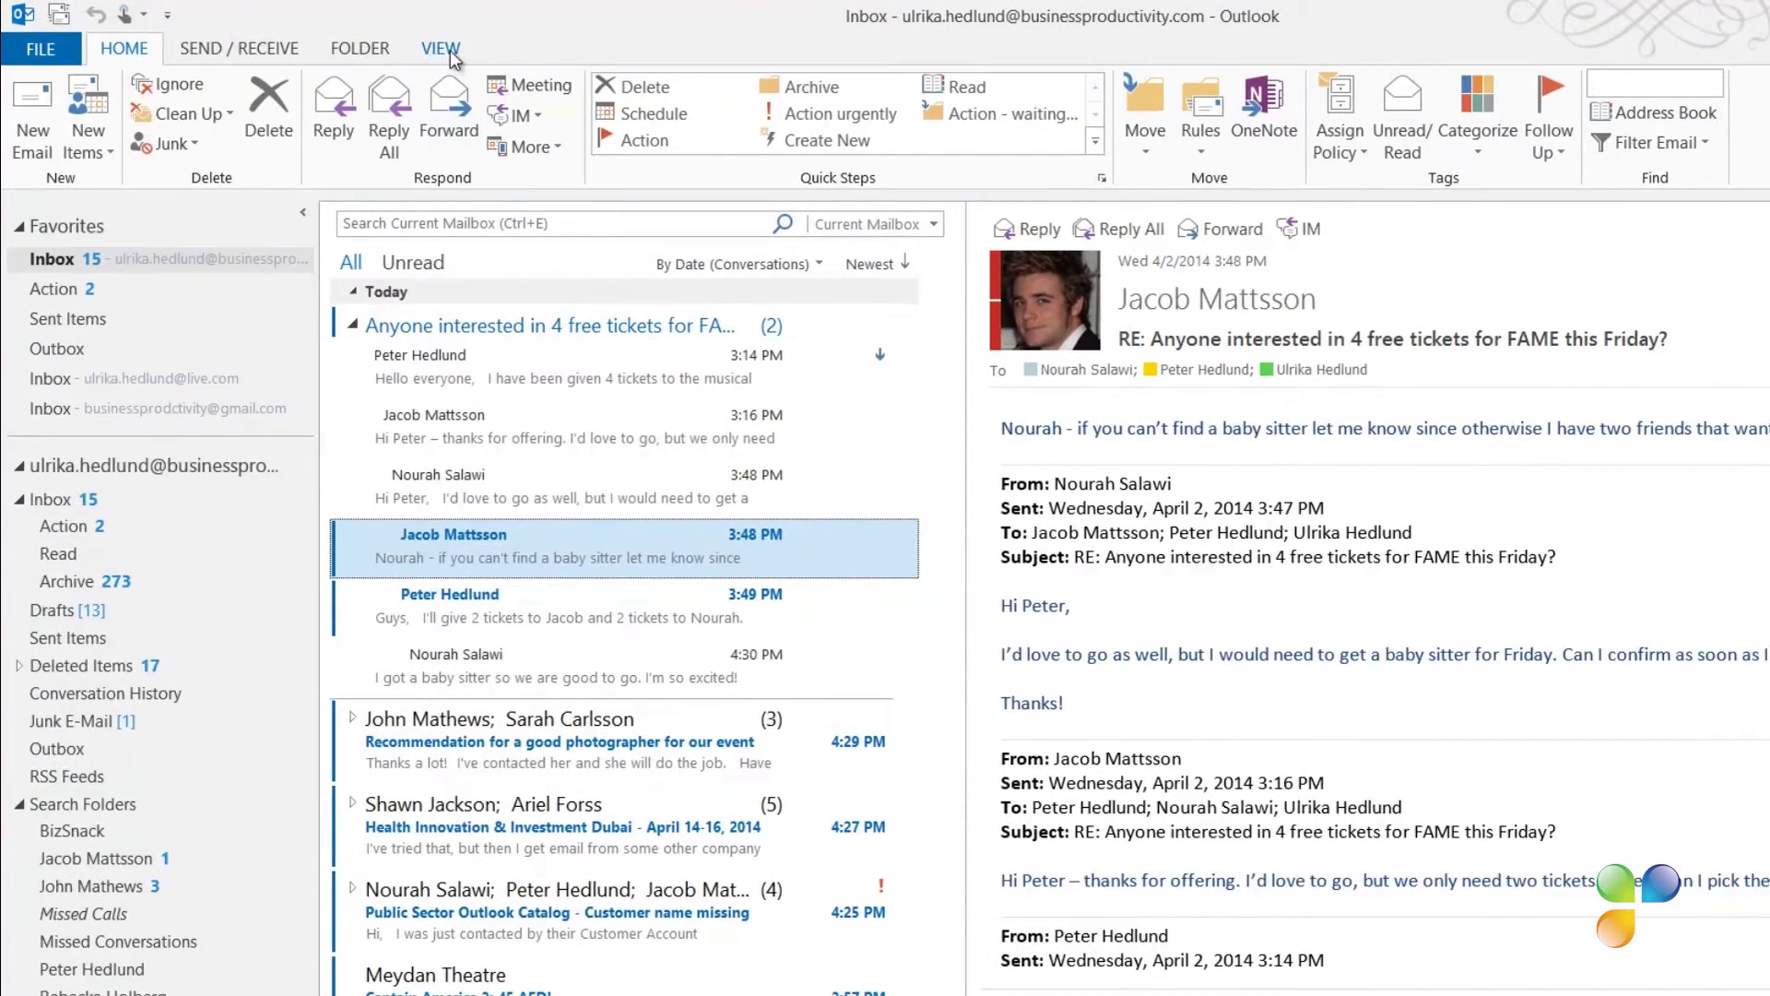
Step: Turn on Always Expand Selected Conversation, then collapse and reselect the FAME tickets thread
click(421, 47)
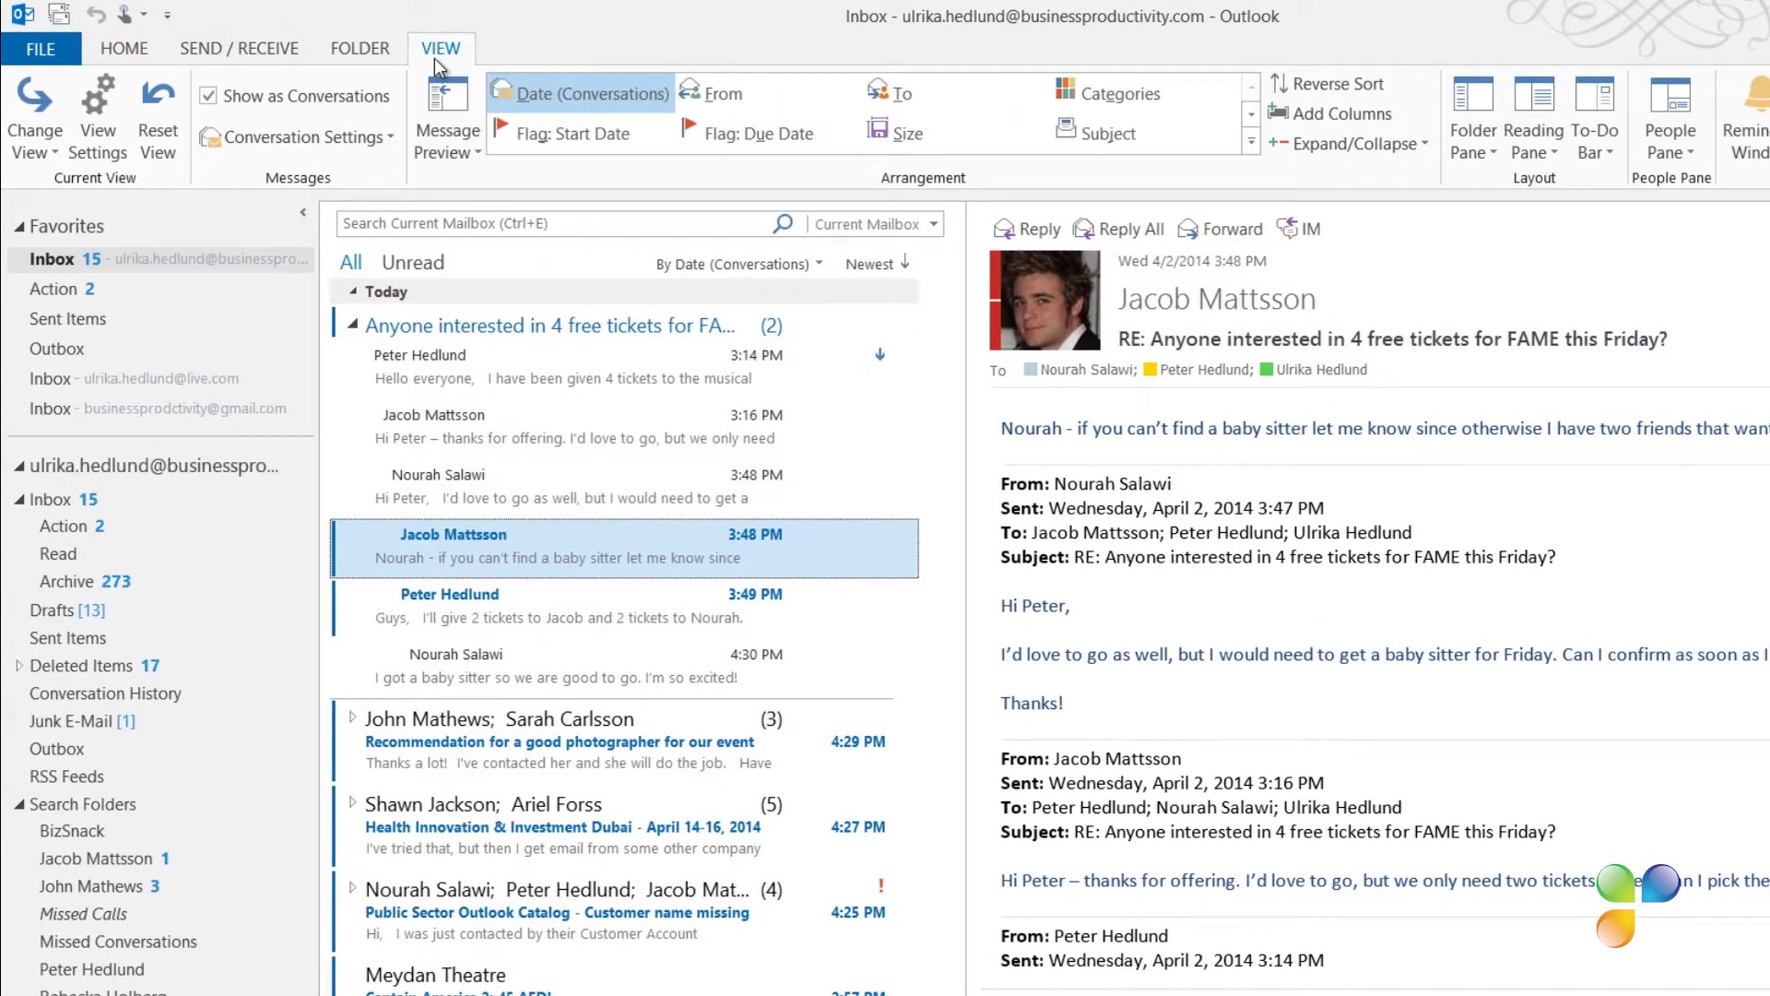
click(384, 137)
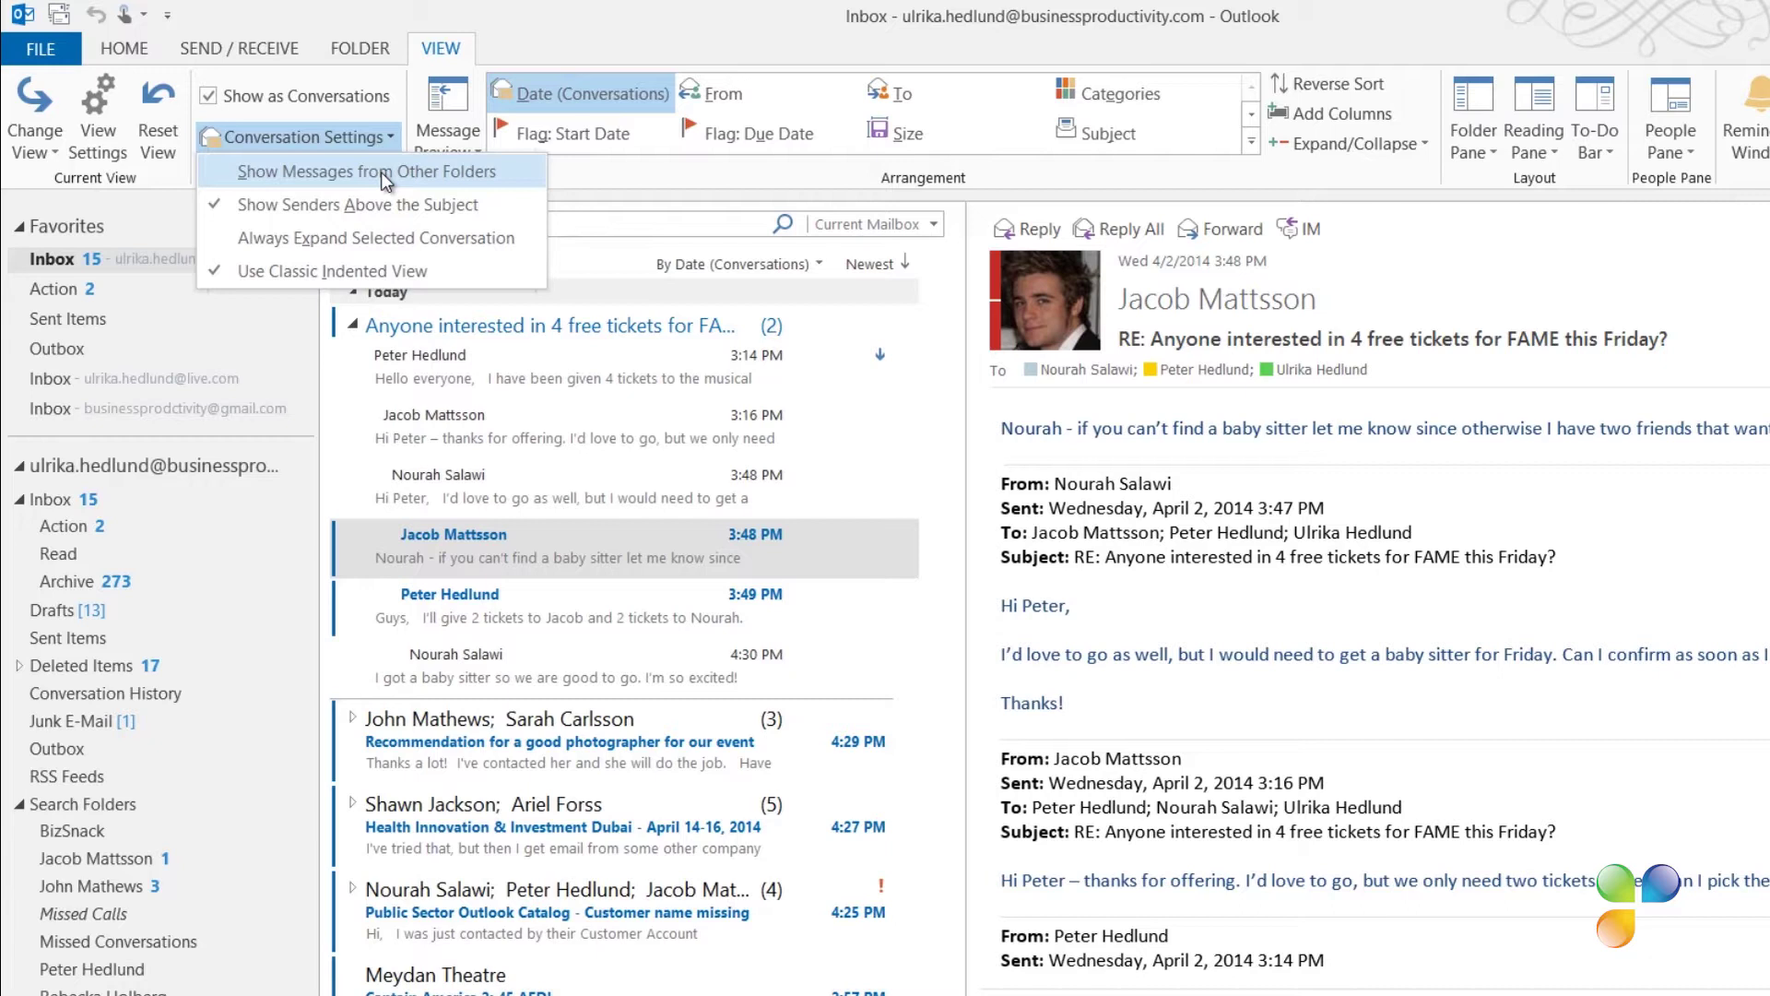
click(379, 236)
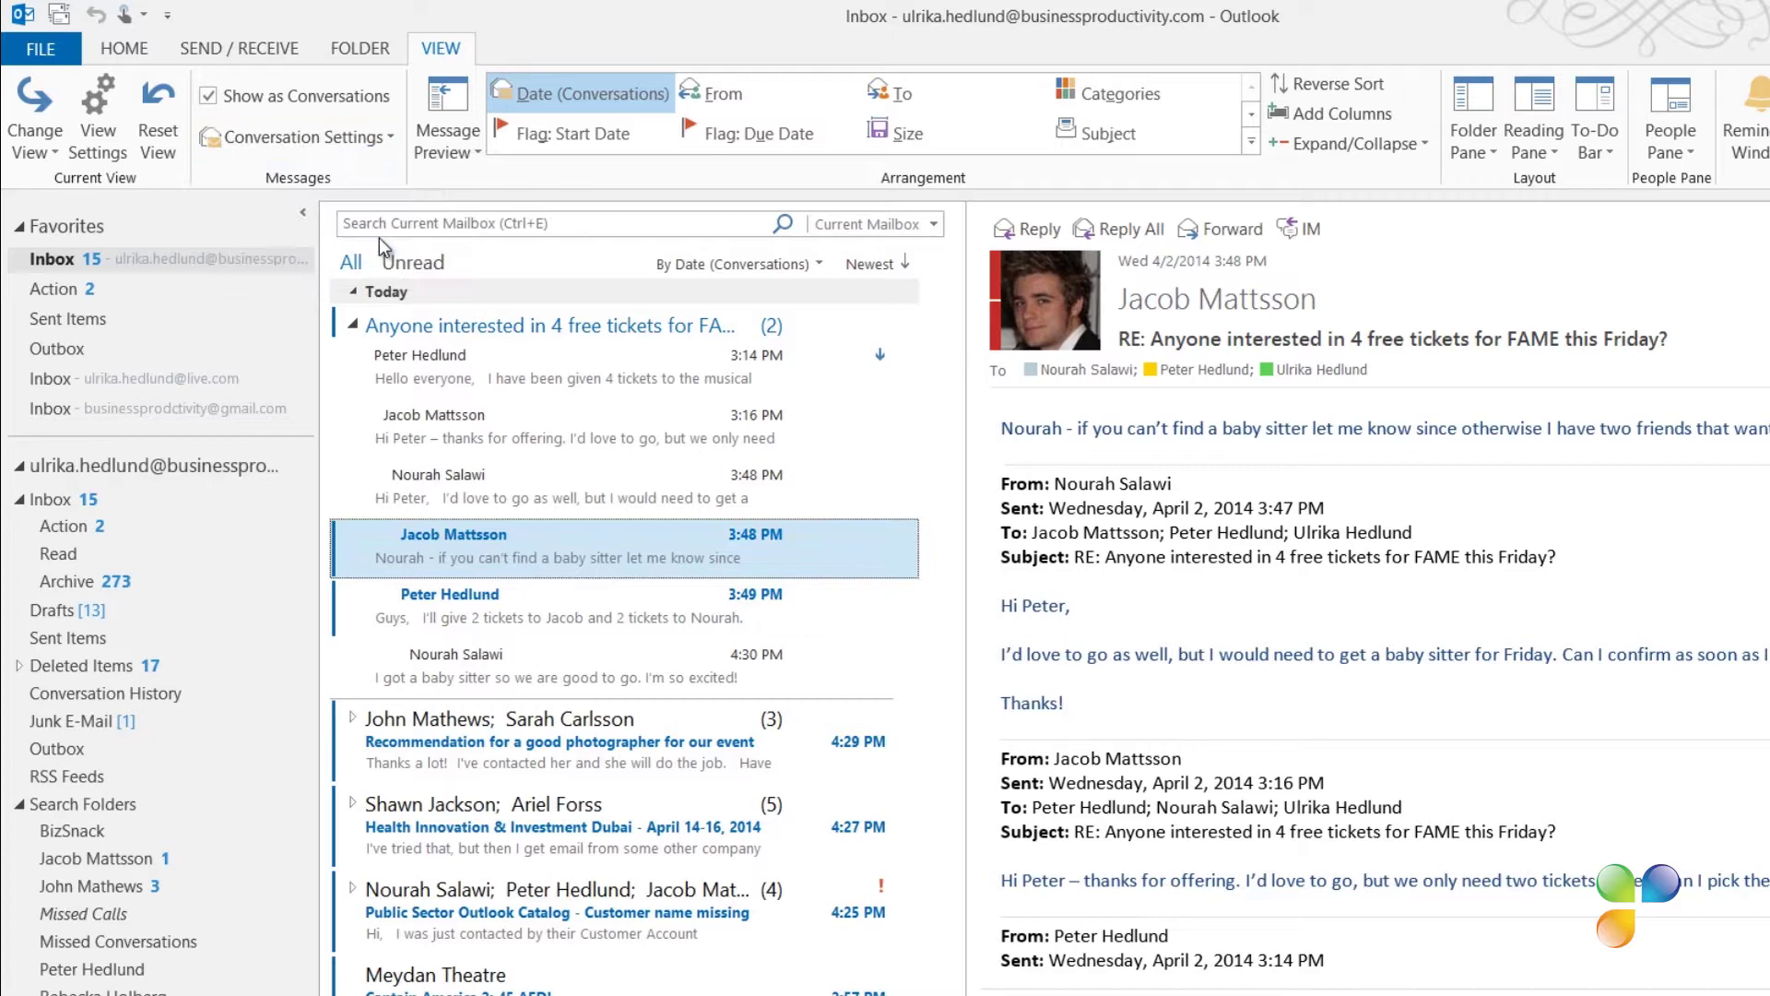
click(353, 324)
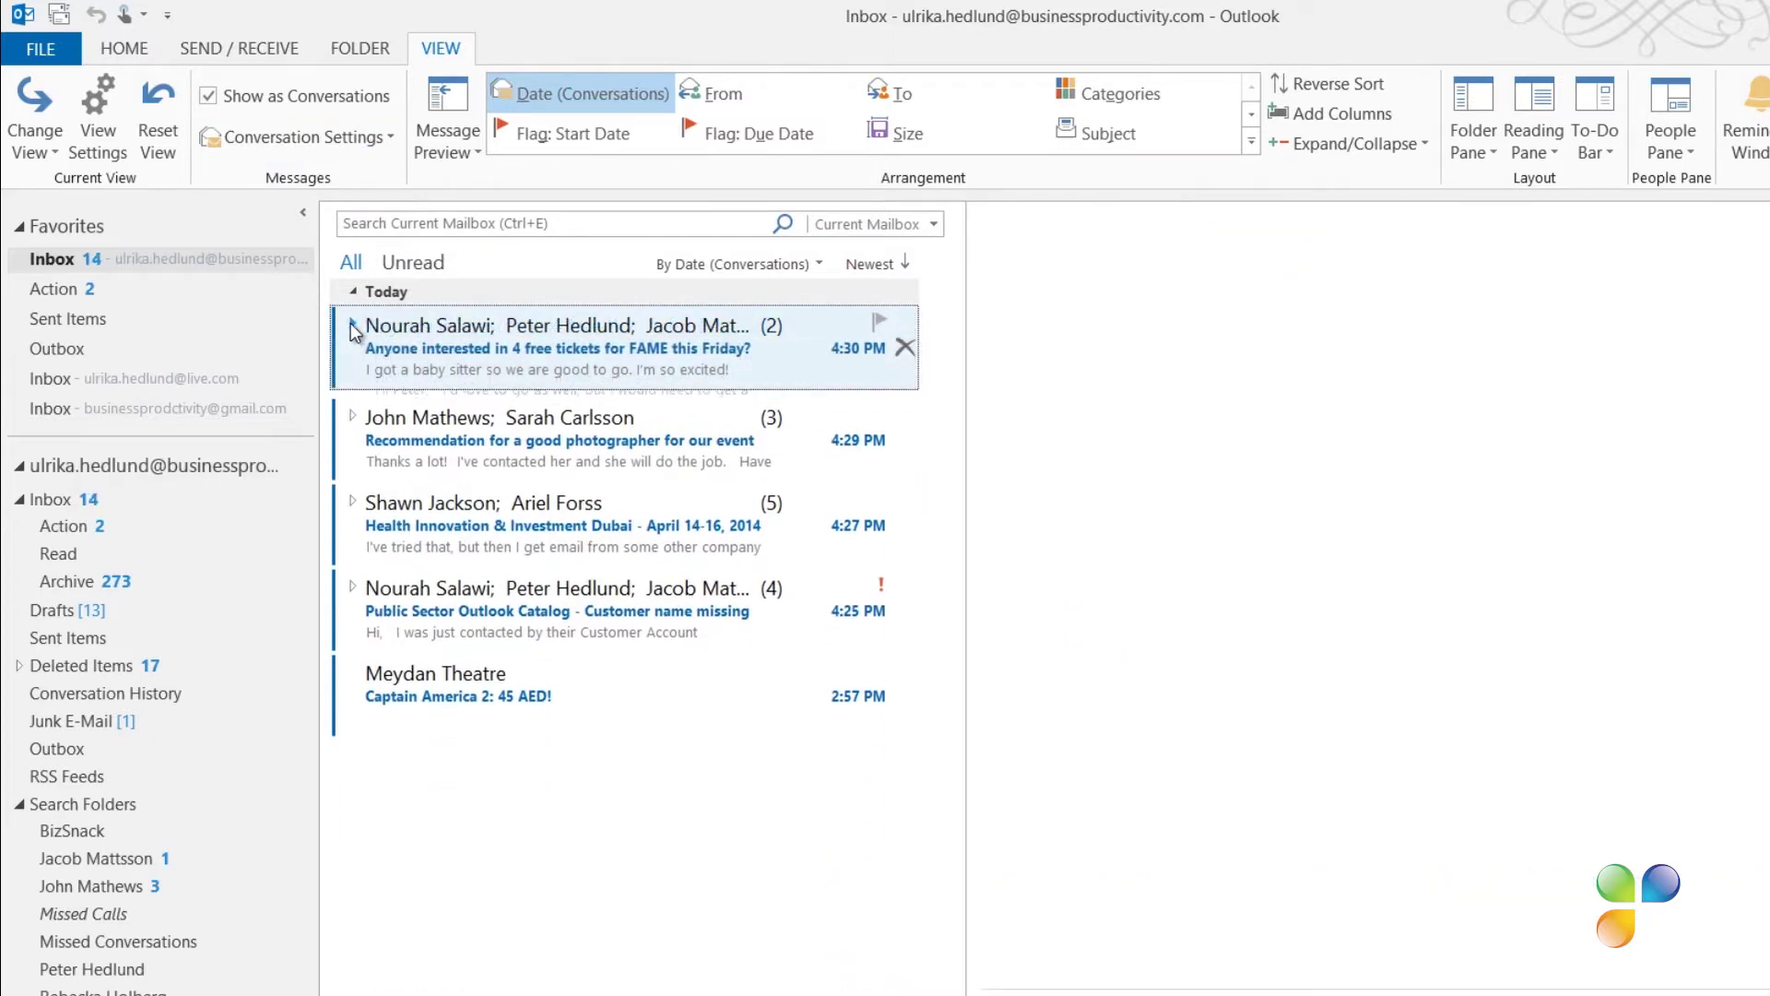
click(352, 325)
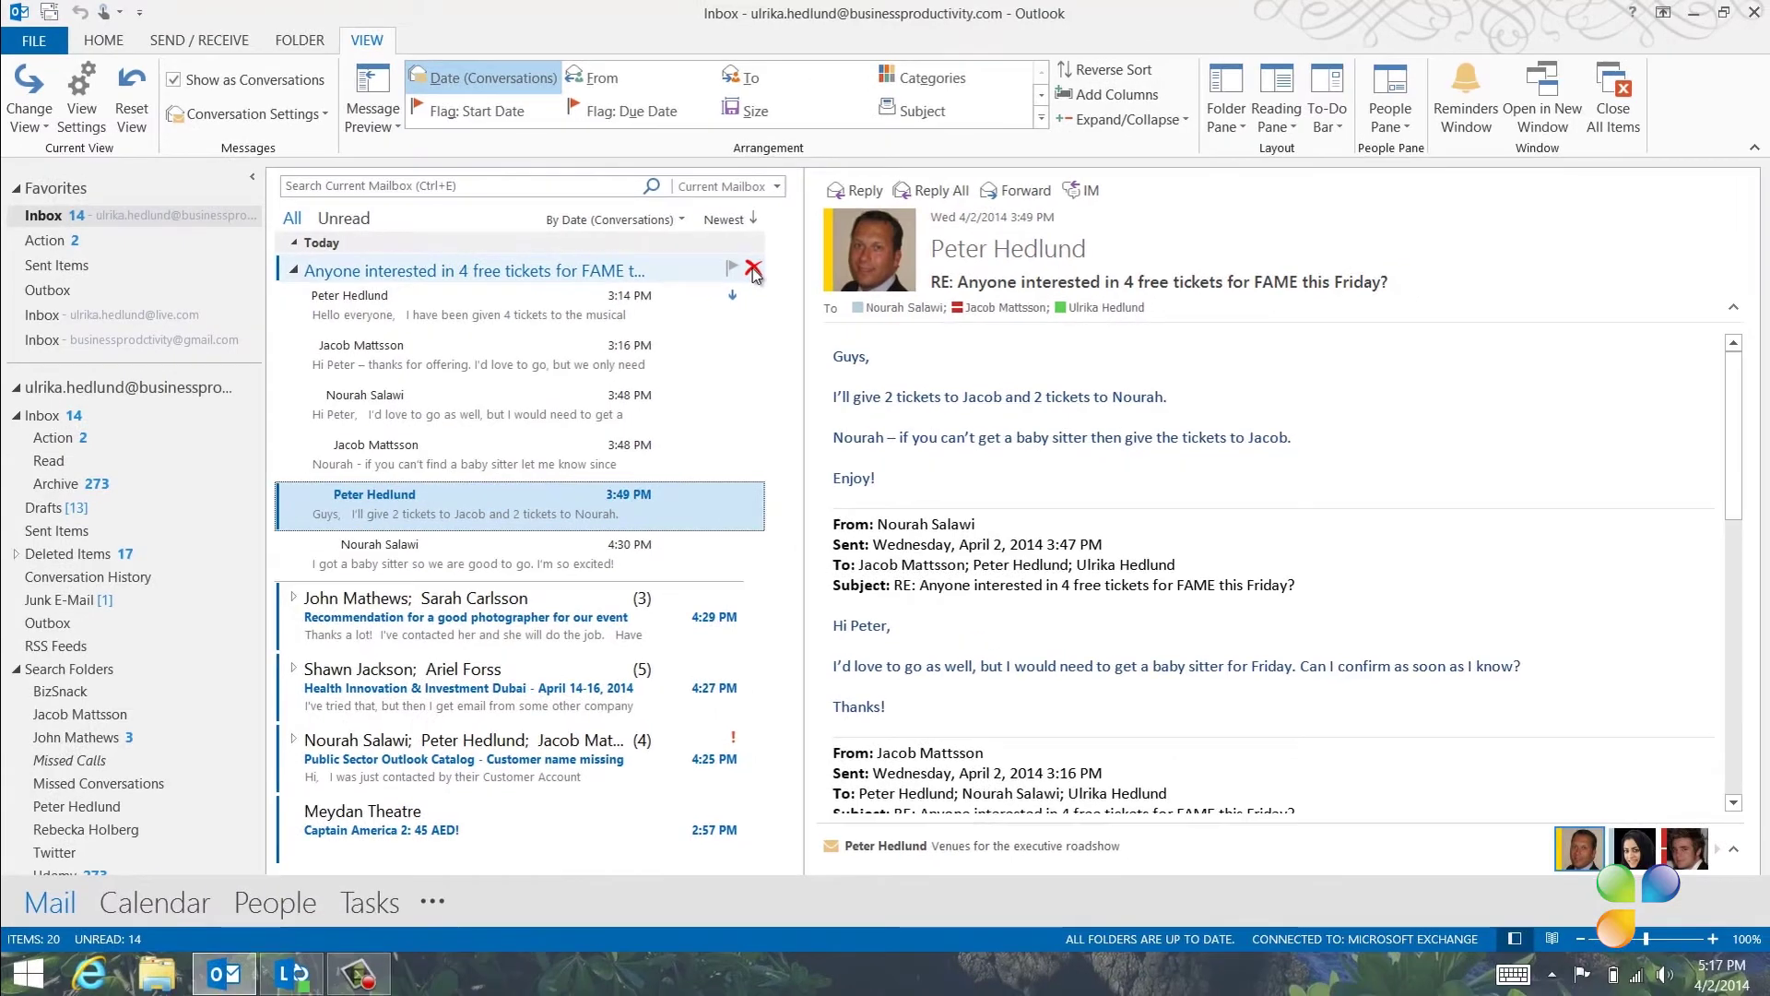
Step: Delete the whole FAME tickets conversation, suppressing future delete warnings
click(753, 270)
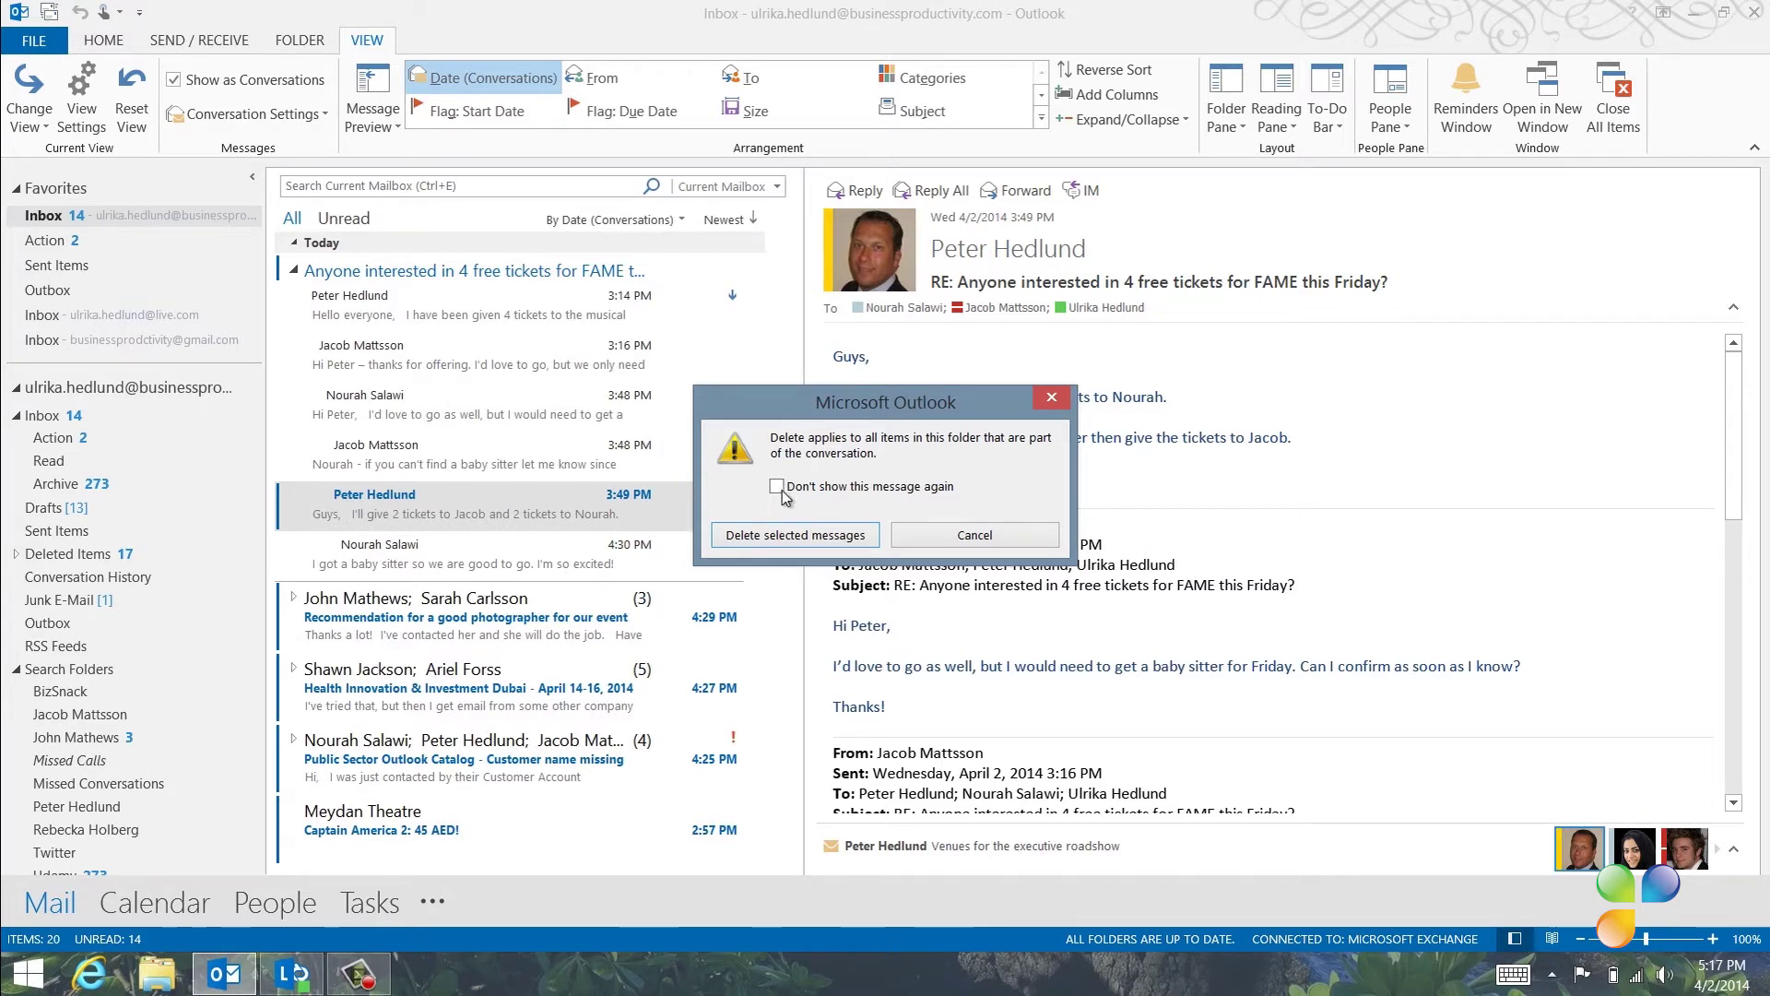
click(776, 486)
click(803, 535)
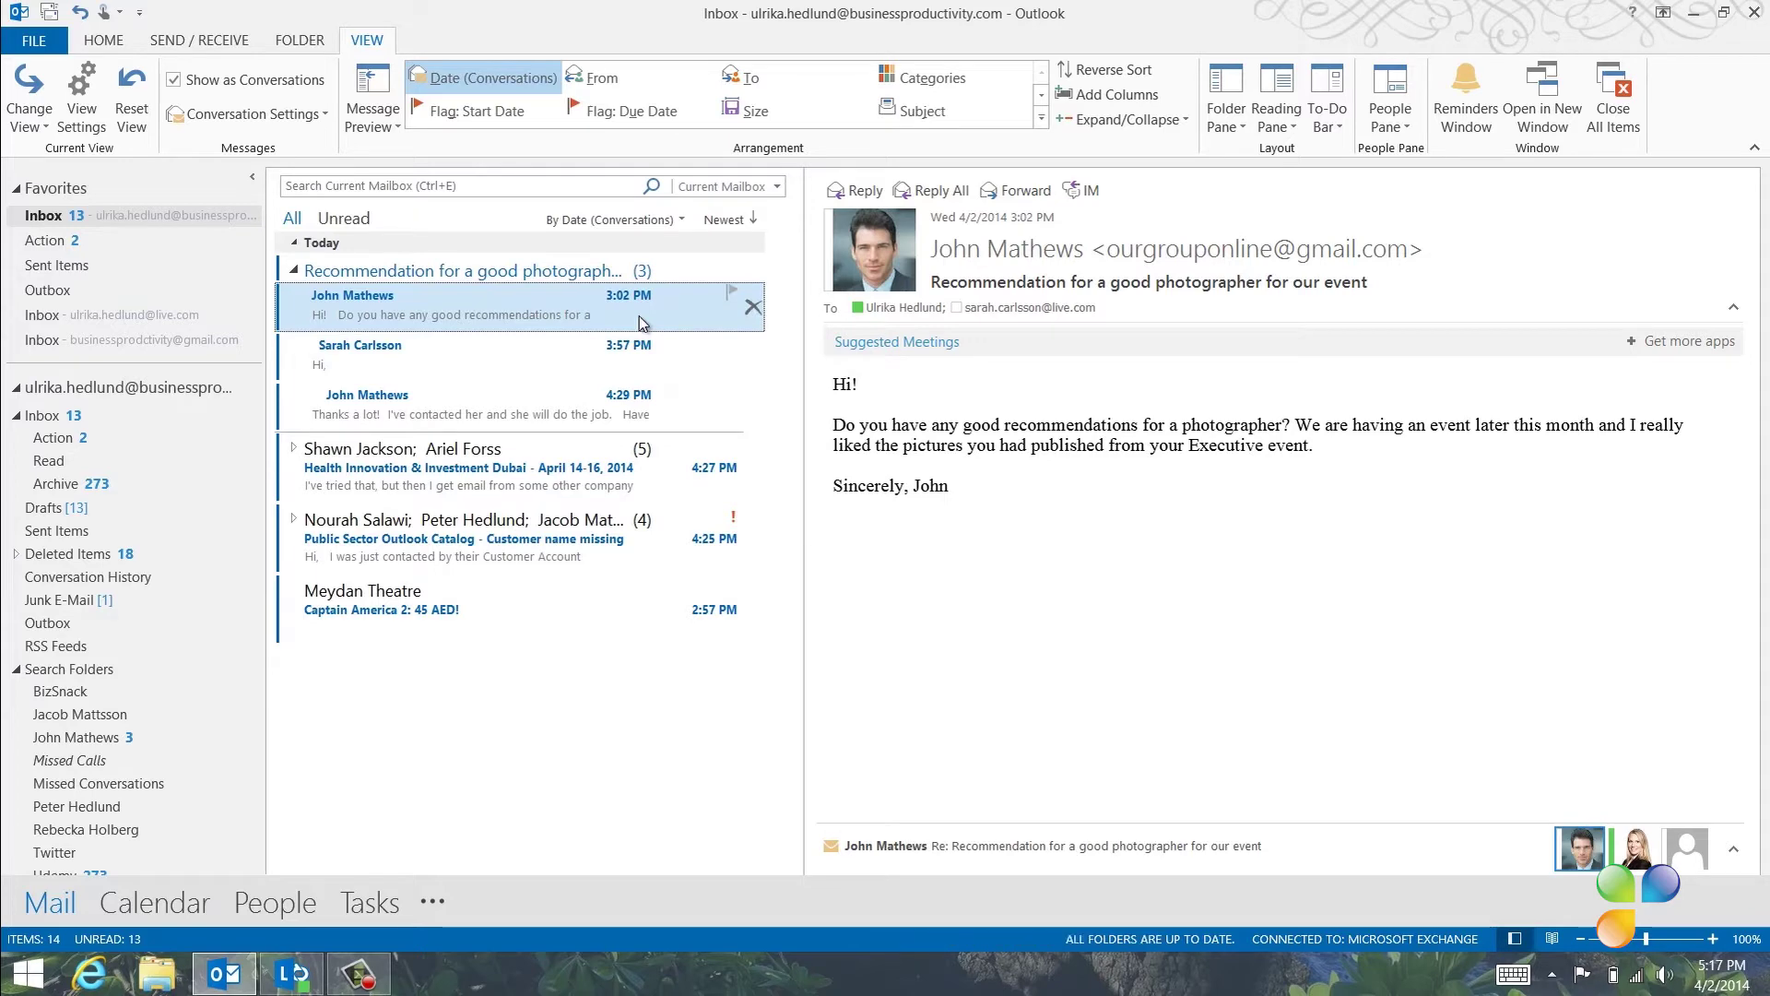
click(612, 357)
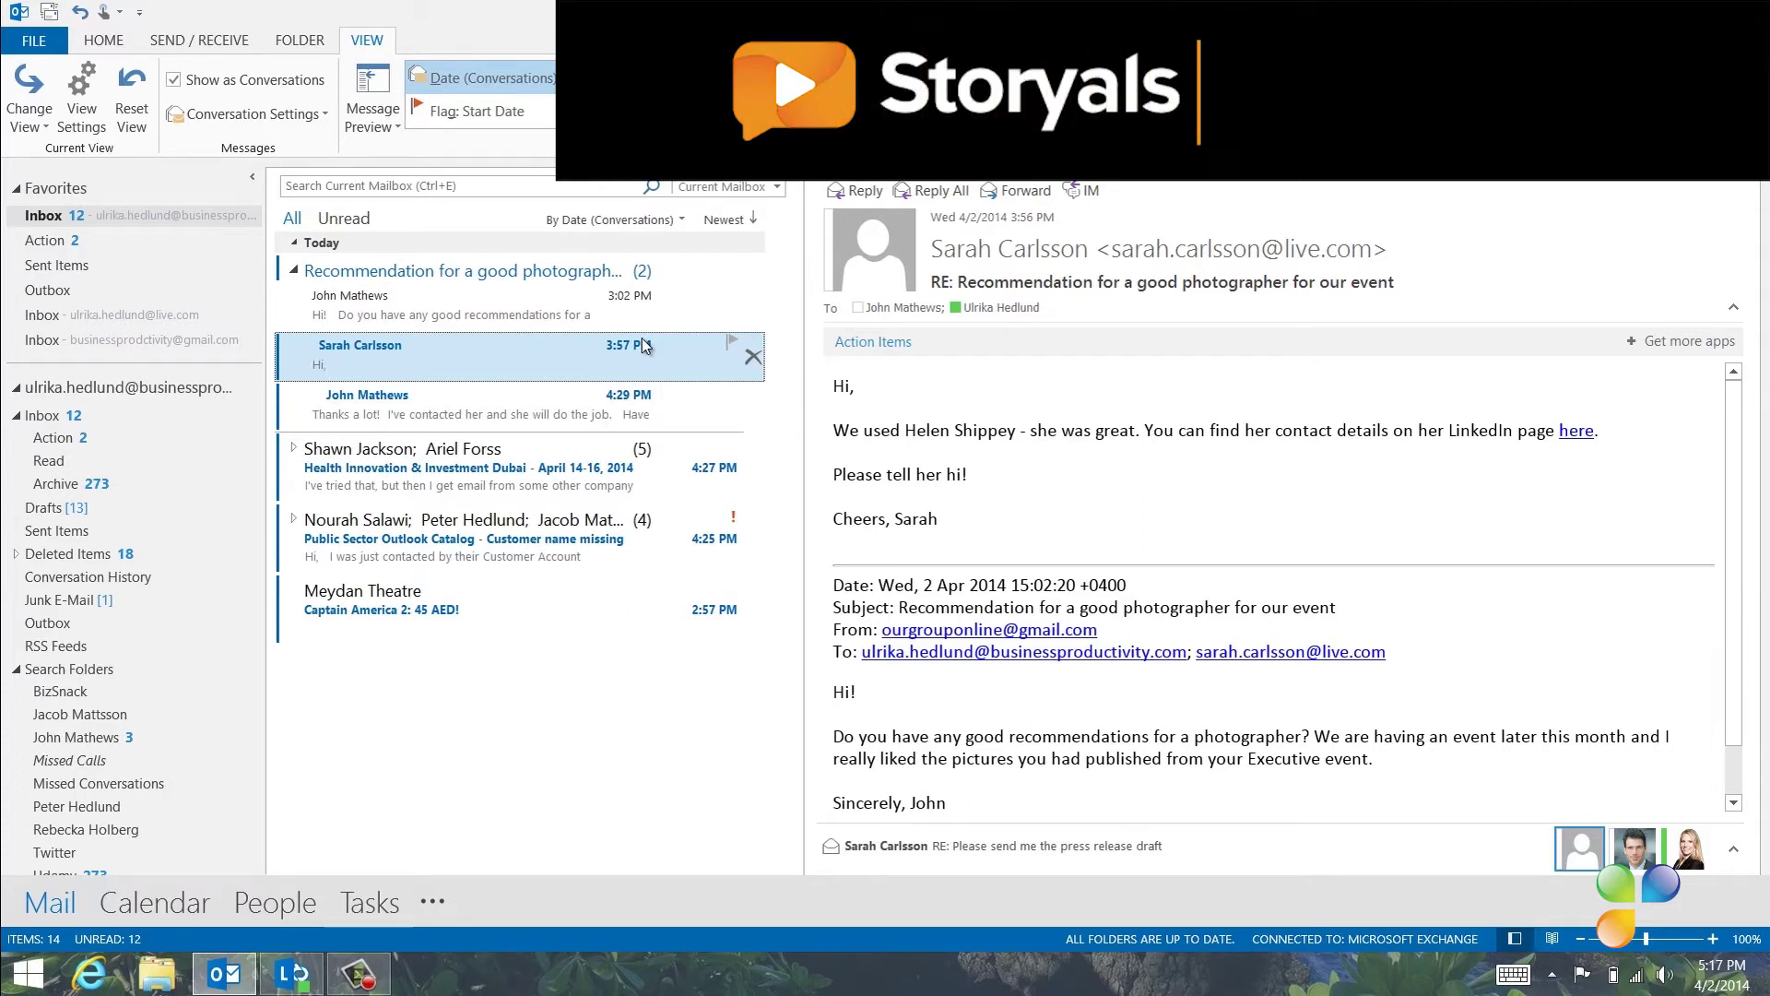
click(587, 273)
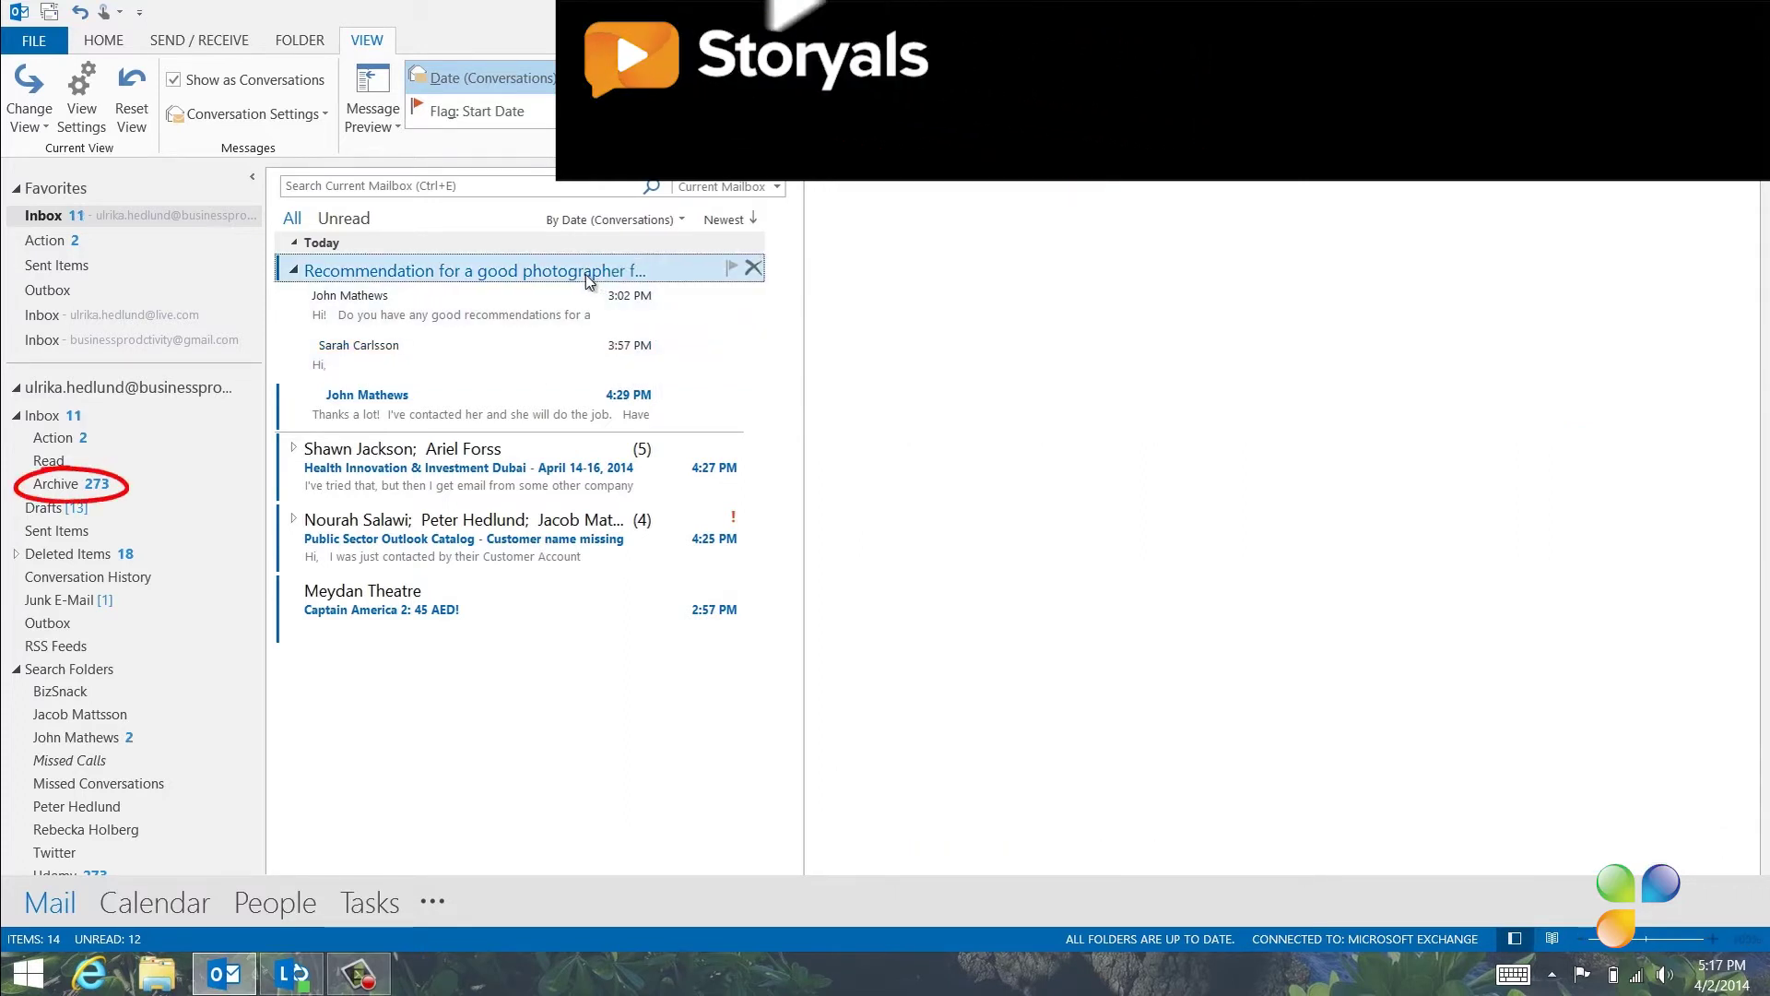
click(126, 48)
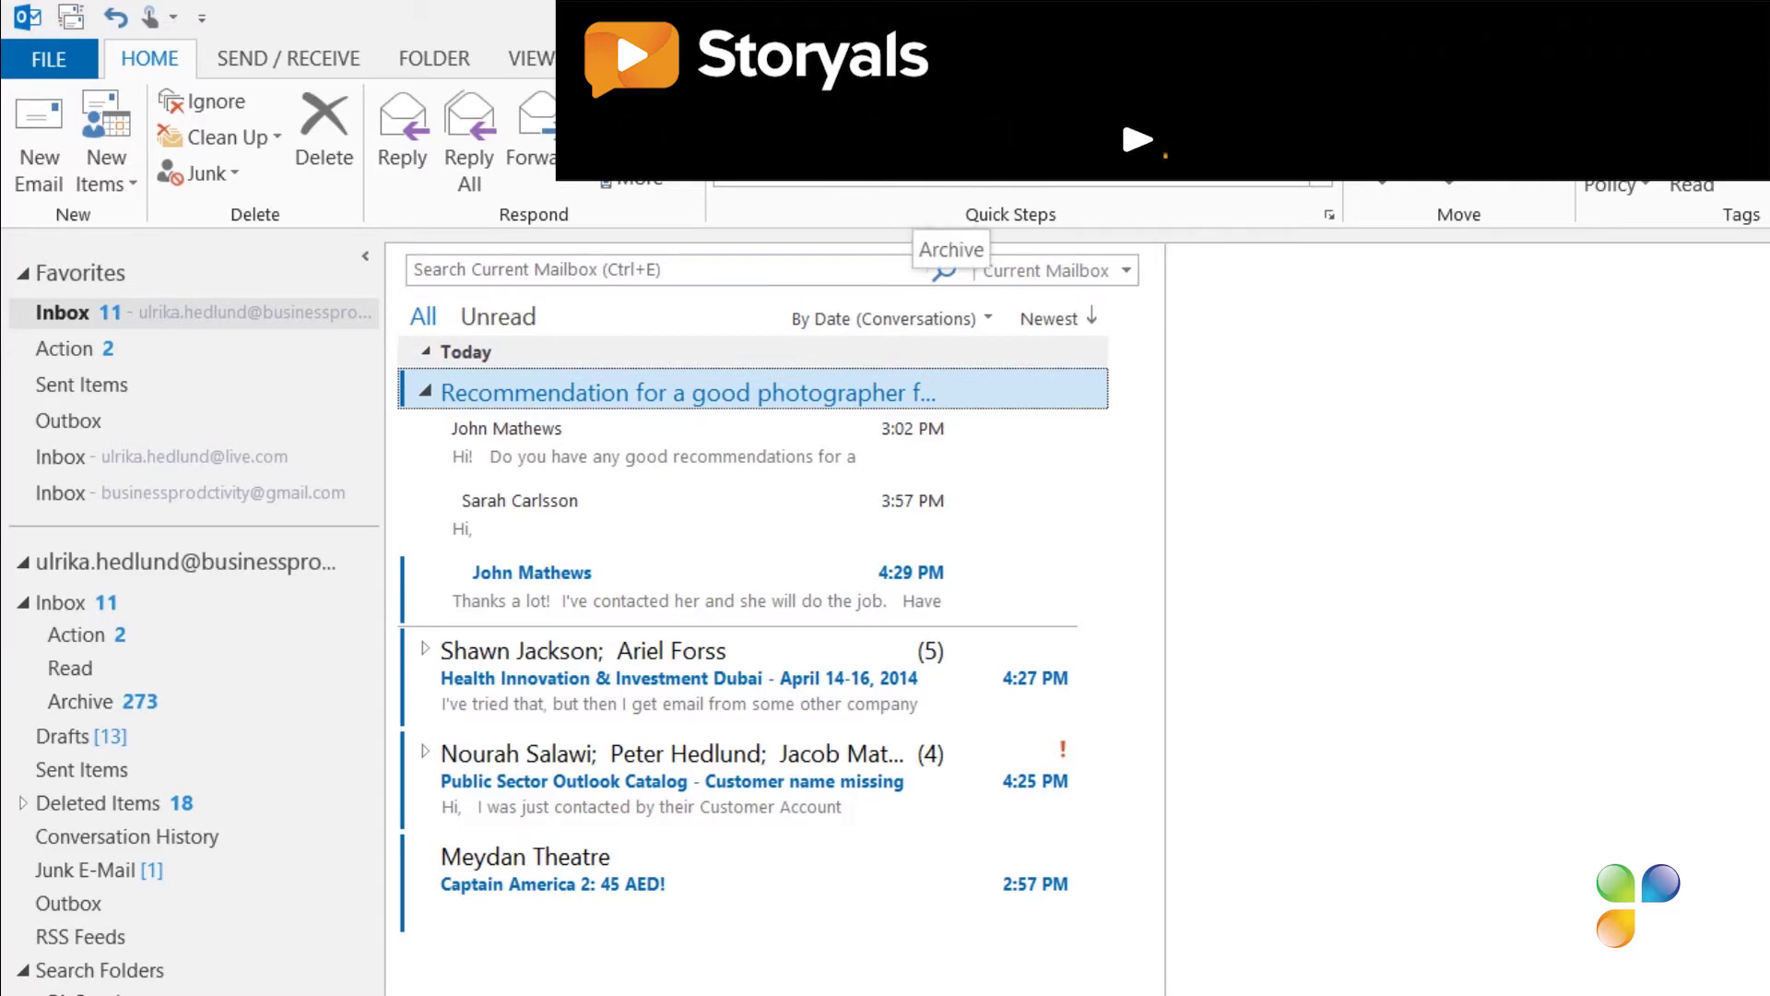
click(926, 105)
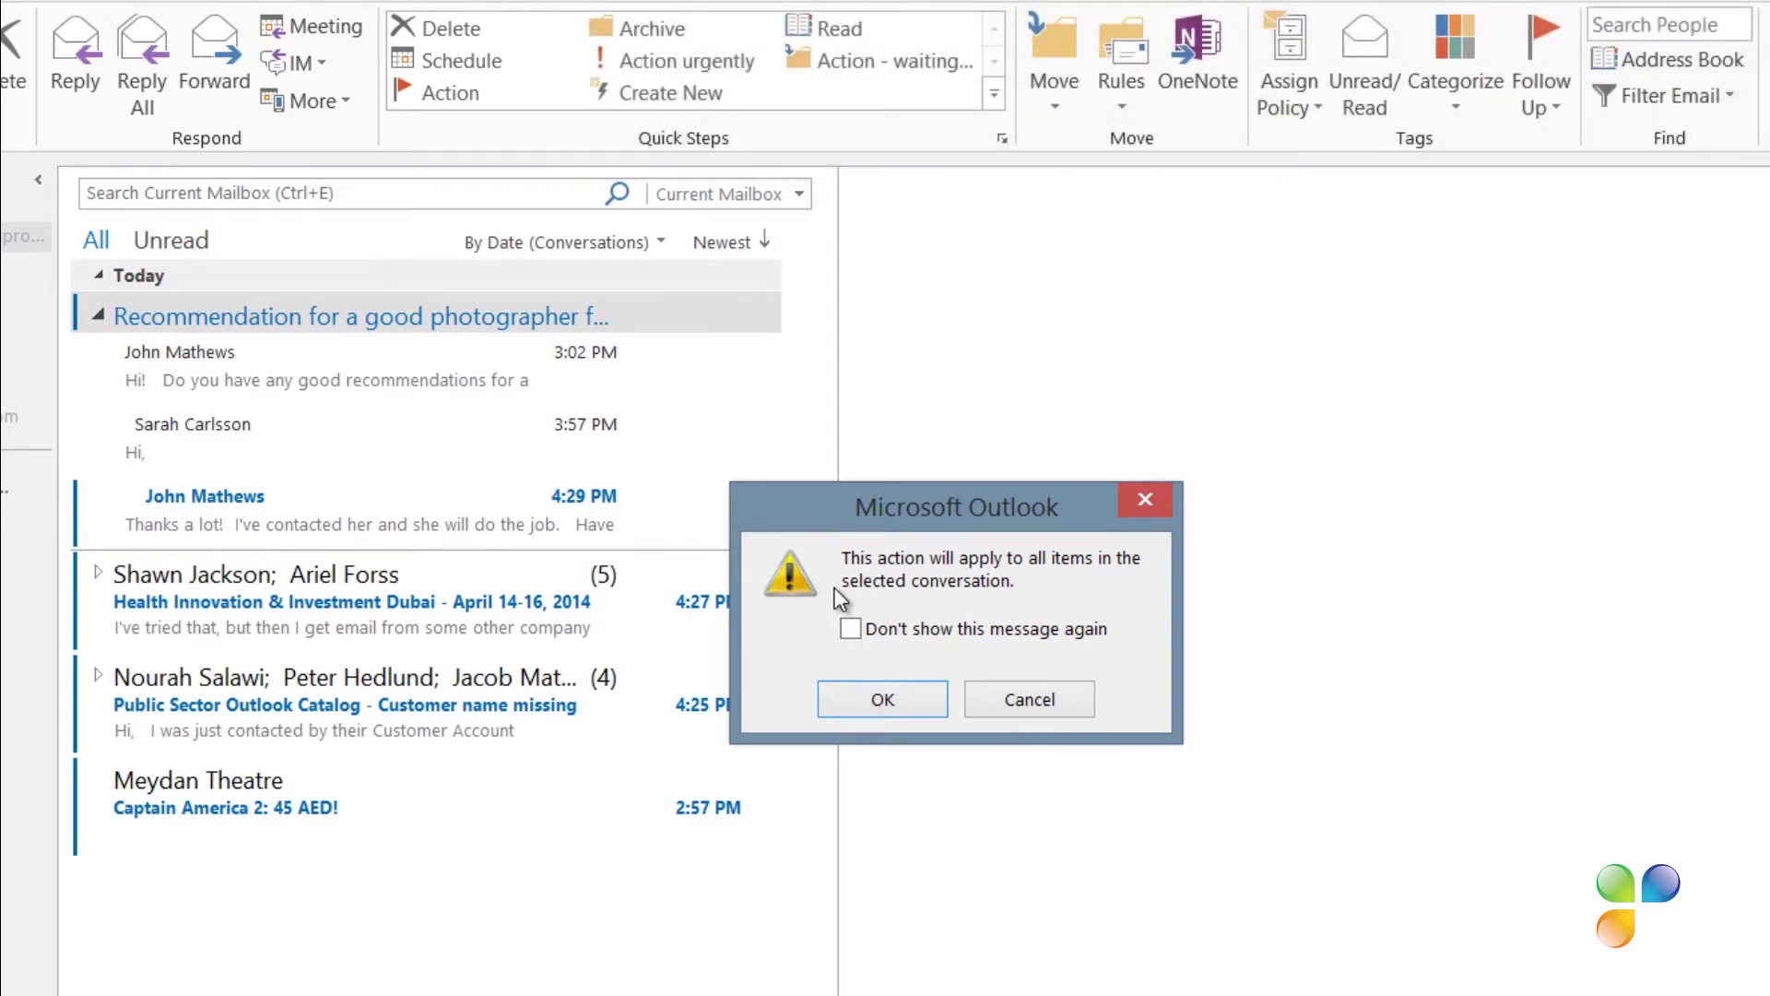
click(861, 632)
click(883, 697)
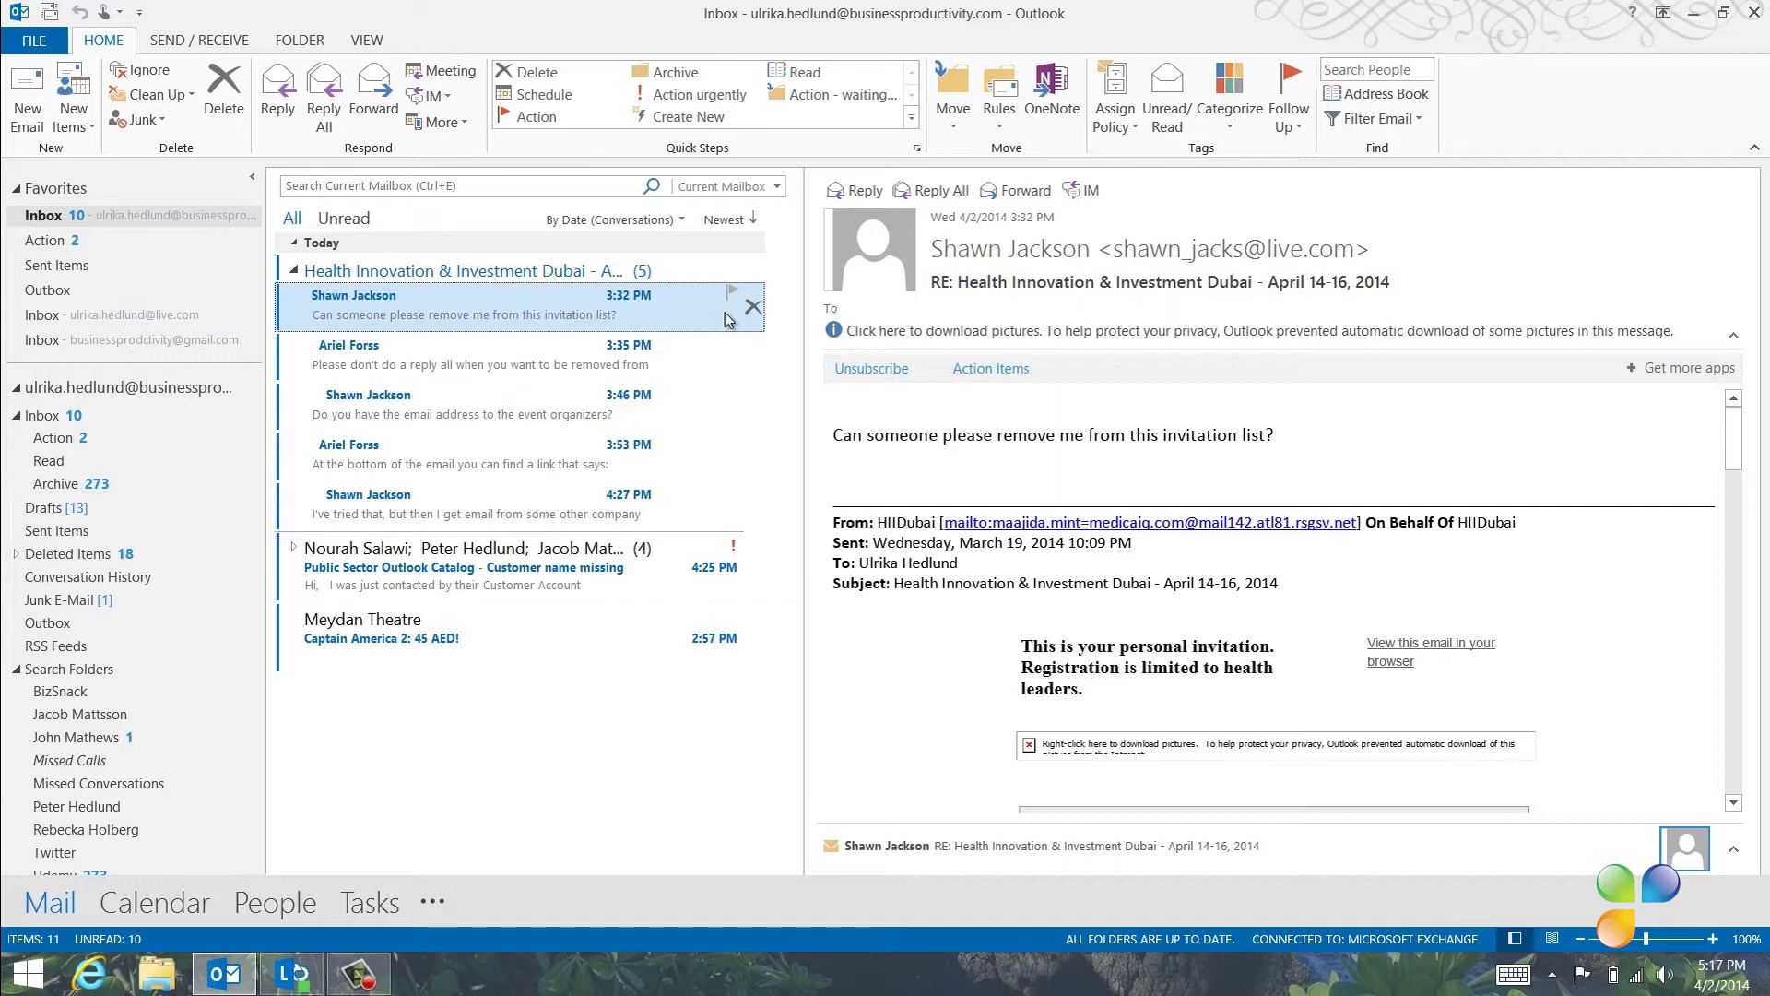
click(664, 360)
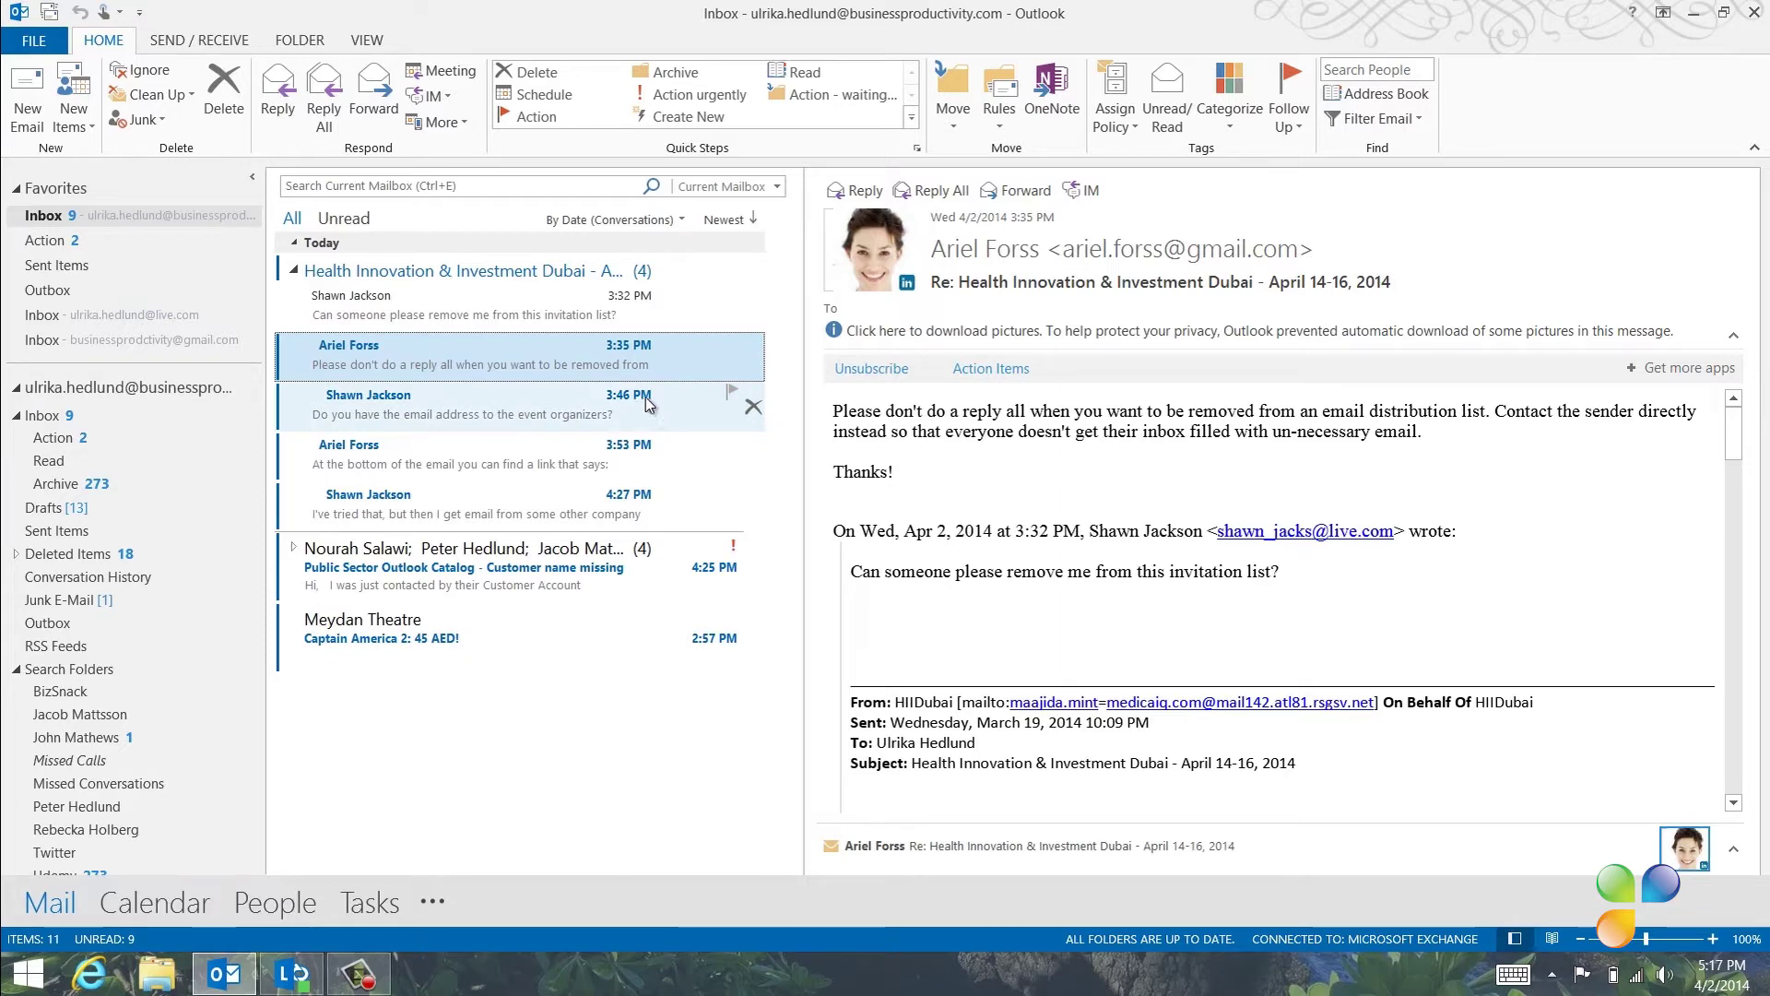
click(570, 271)
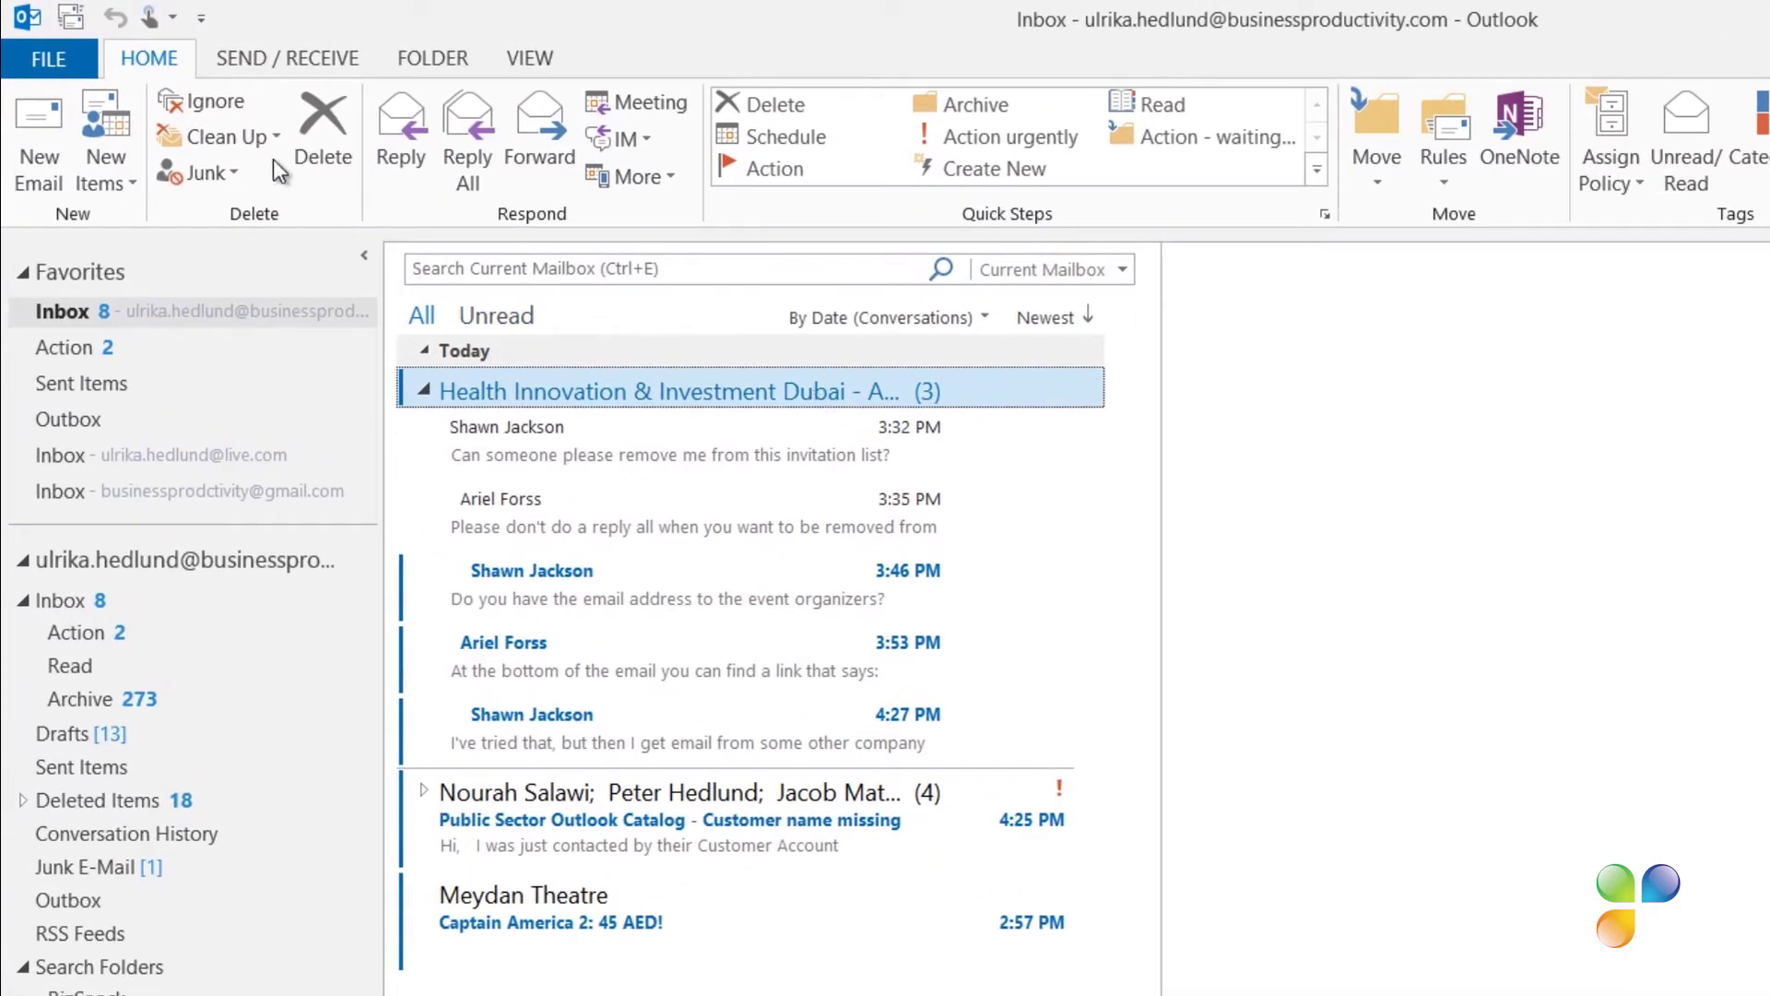
click(223, 98)
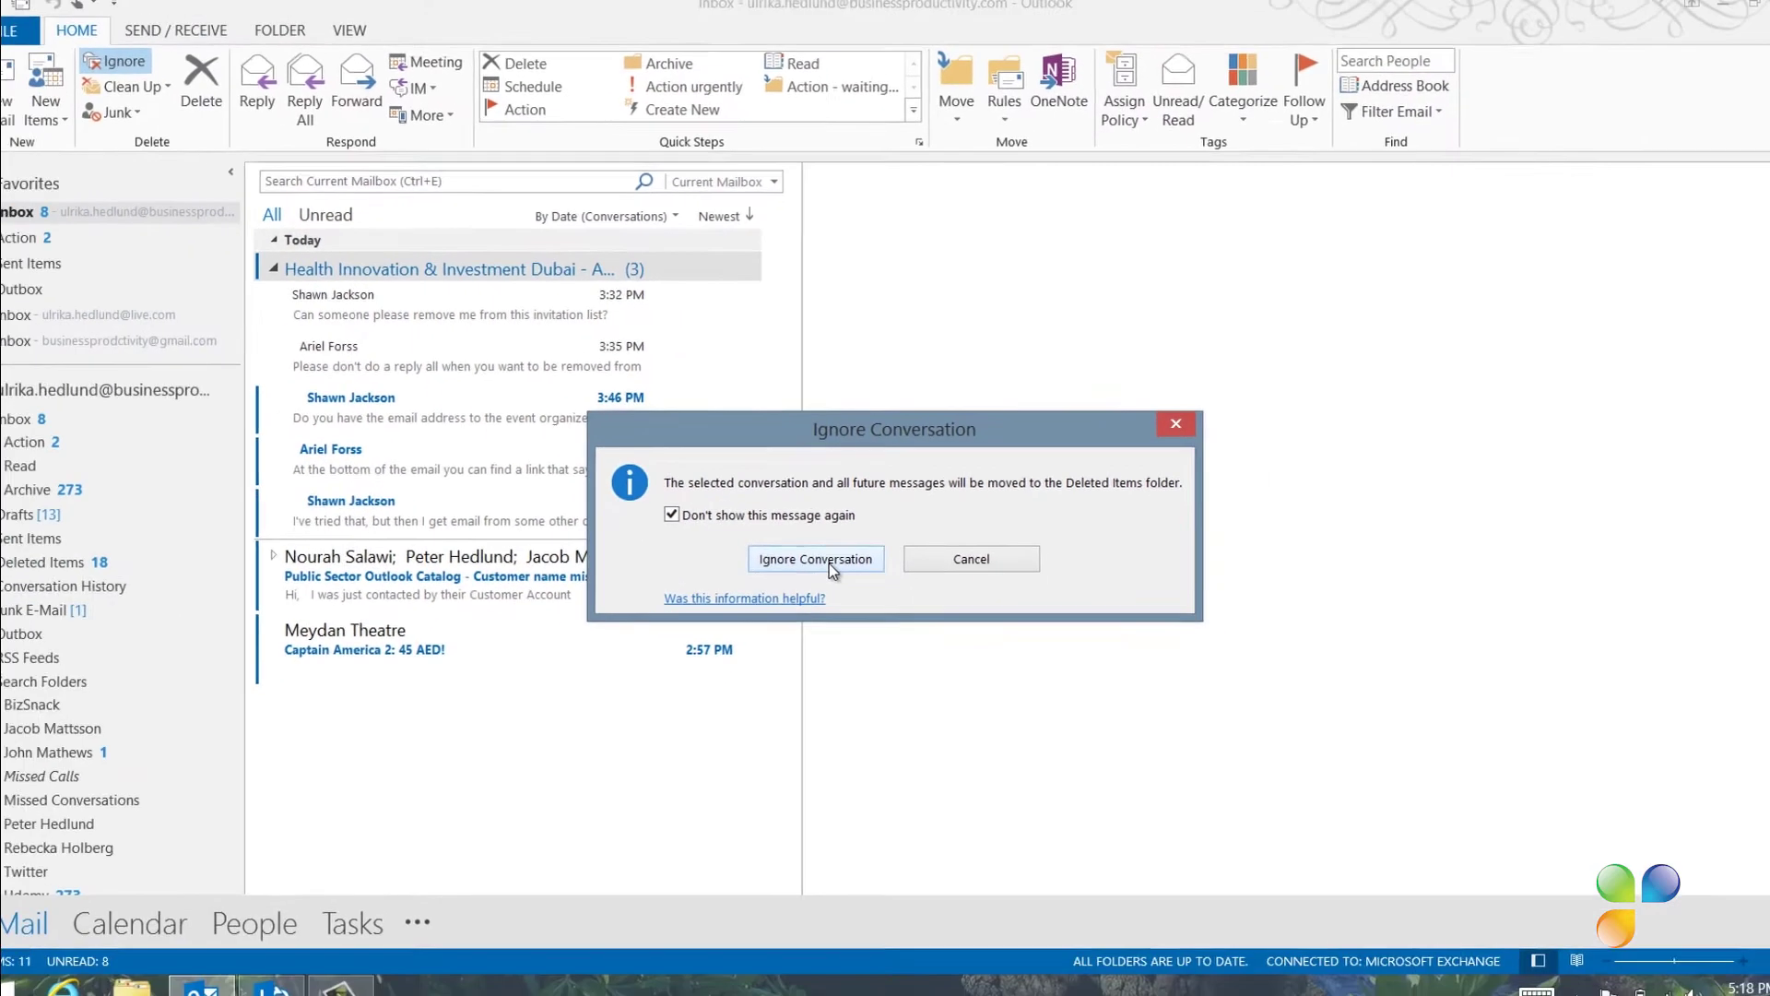
click(828, 562)
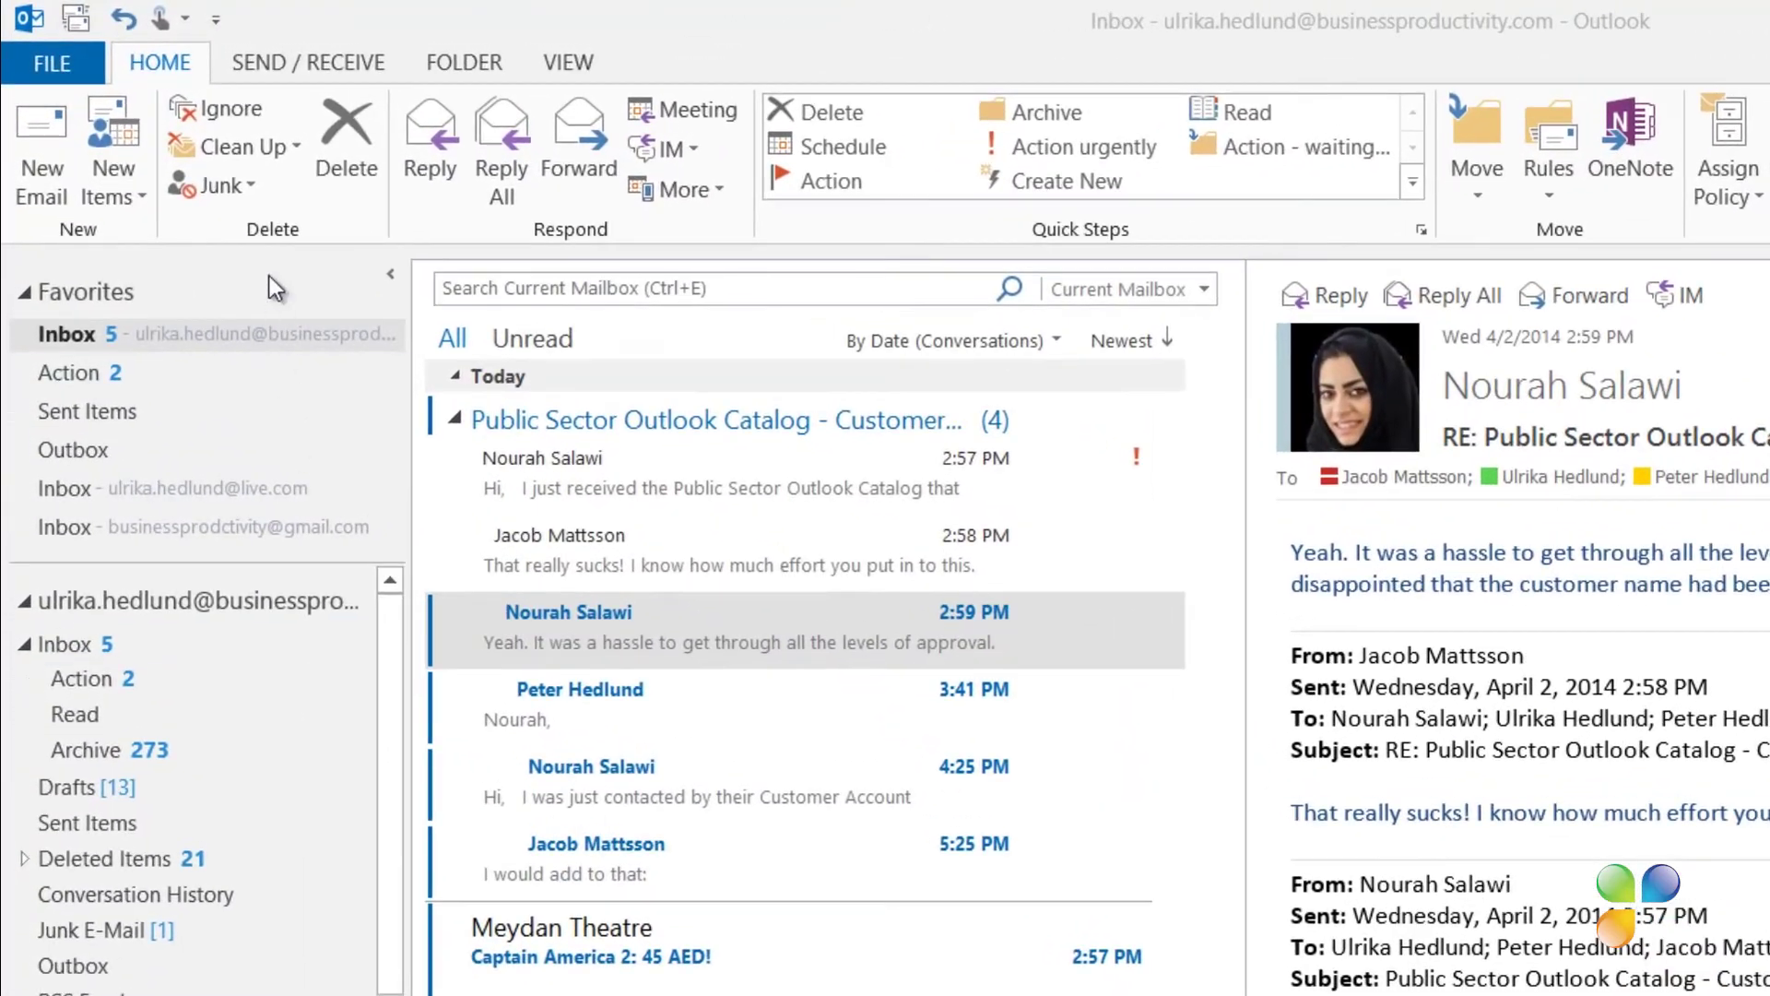
Step: Clean up the Public Sector Outlook Catalog conversation, moving redundant messages to Archive
click(274, 157)
click(279, 192)
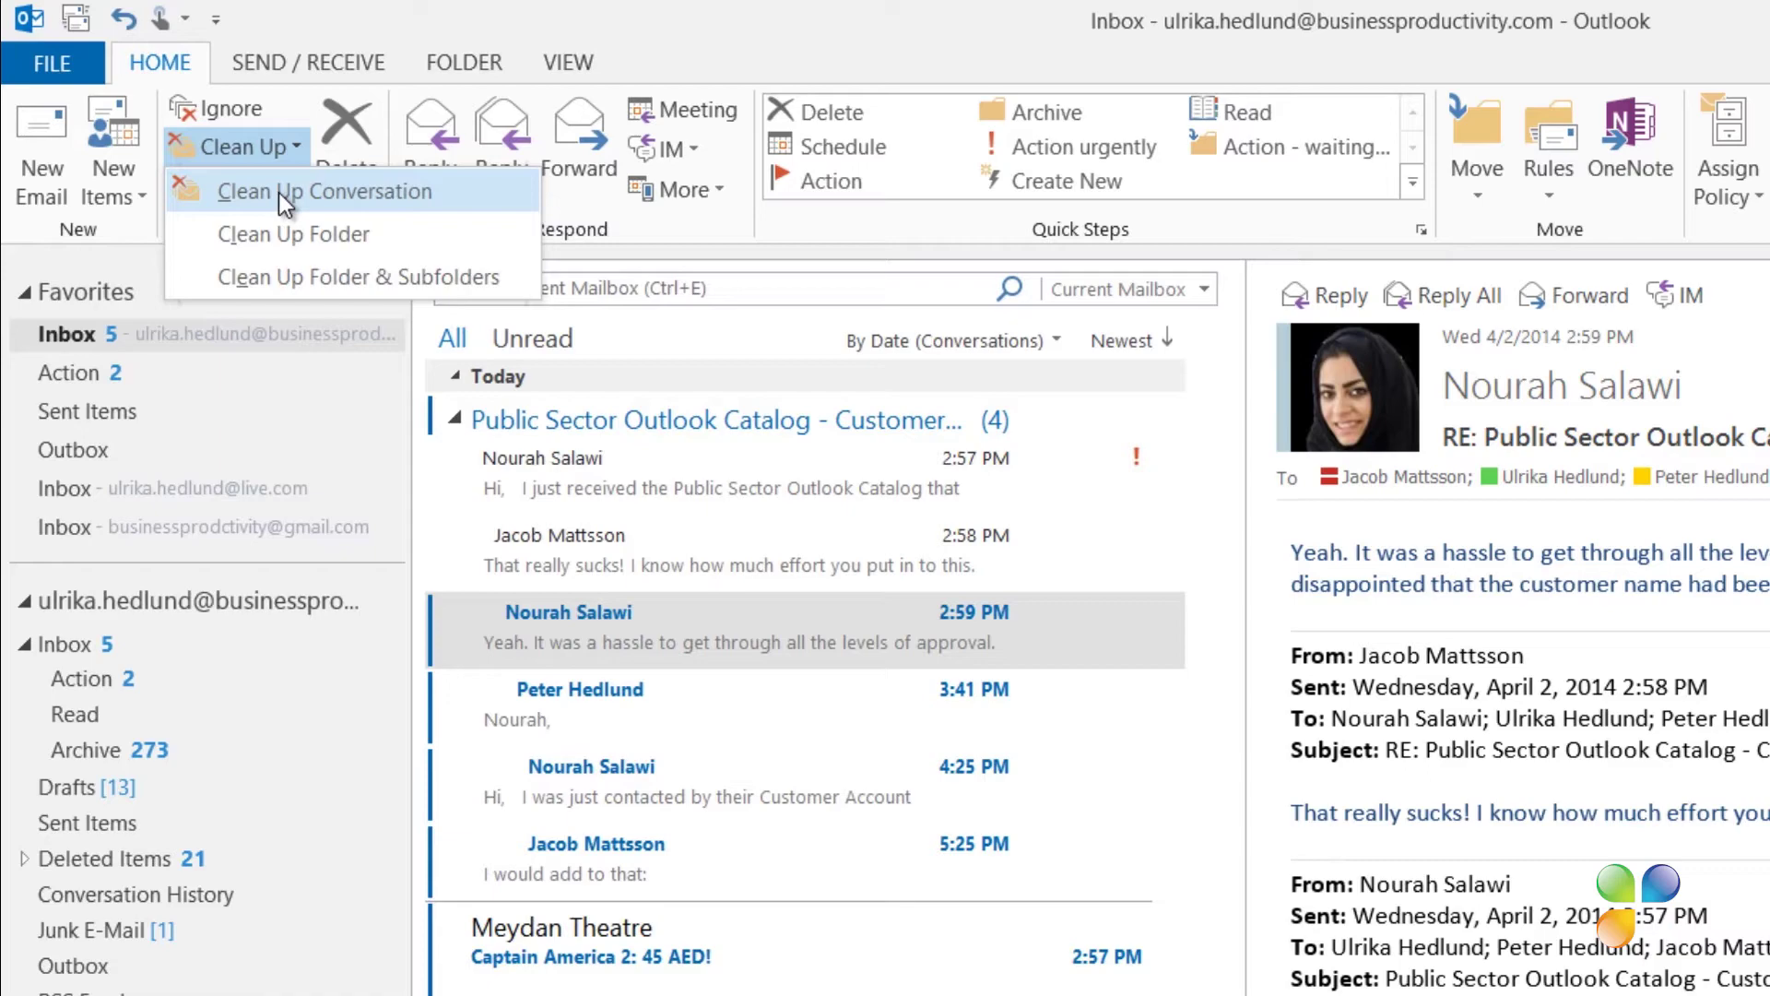
click(279, 192)
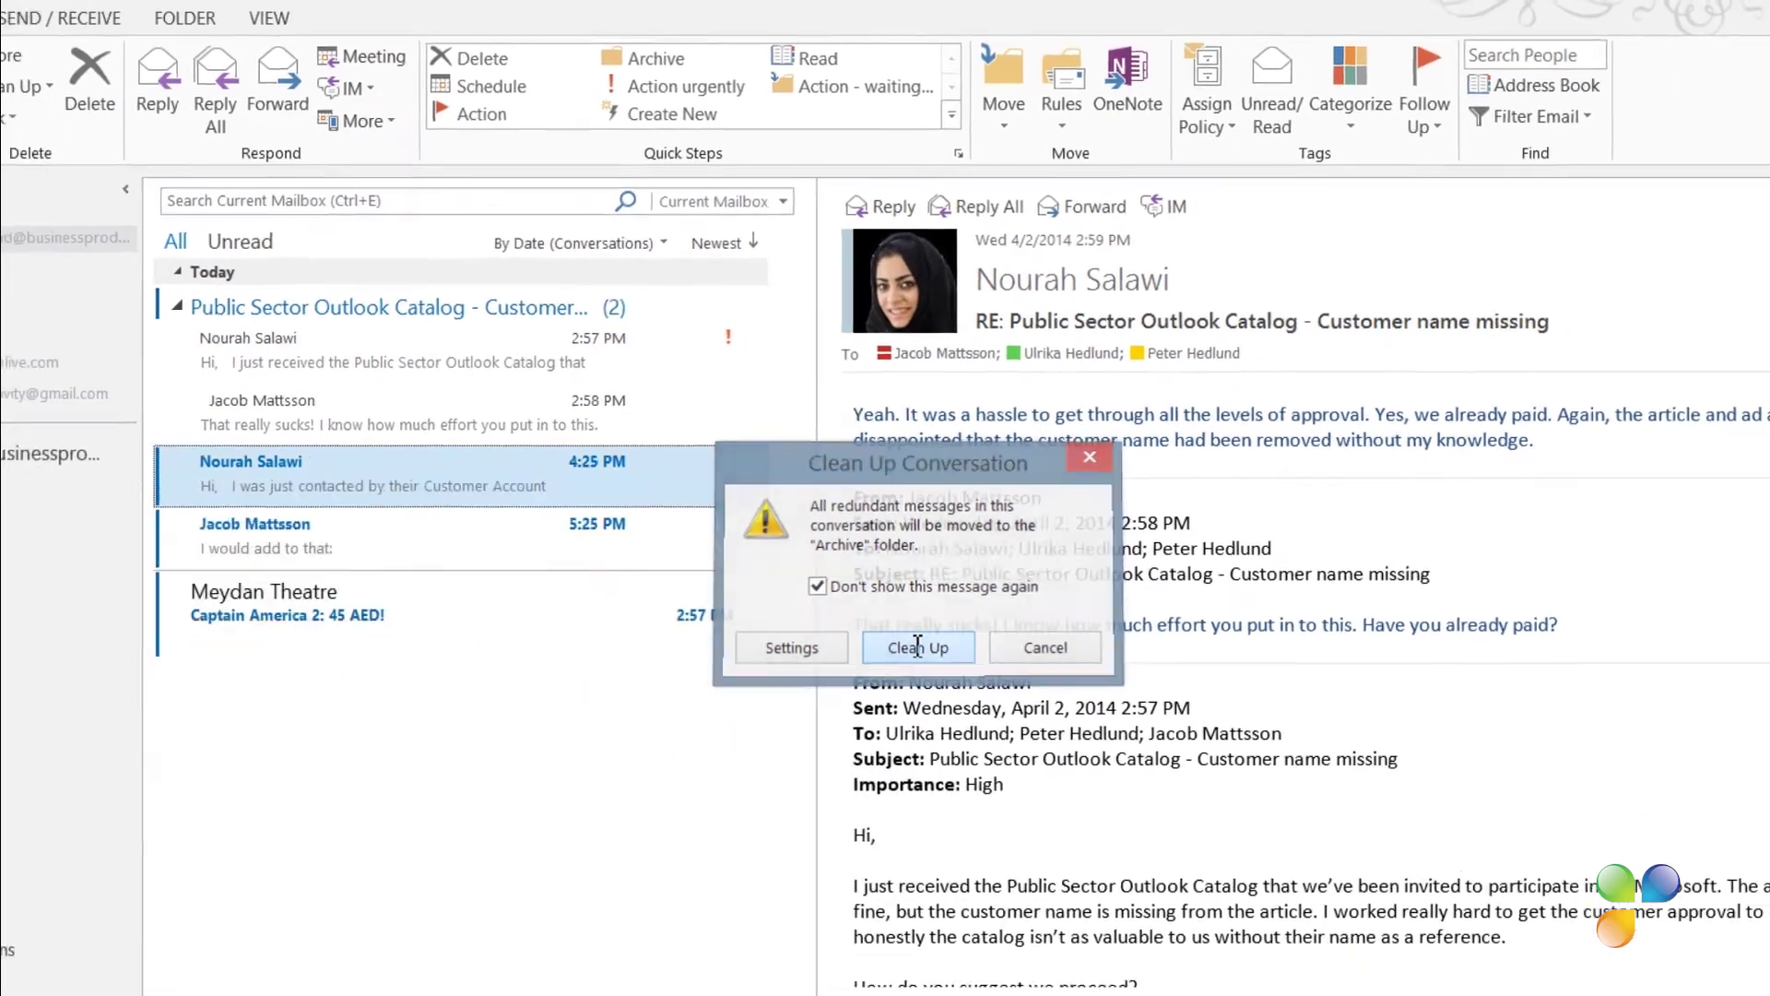
click(957, 771)
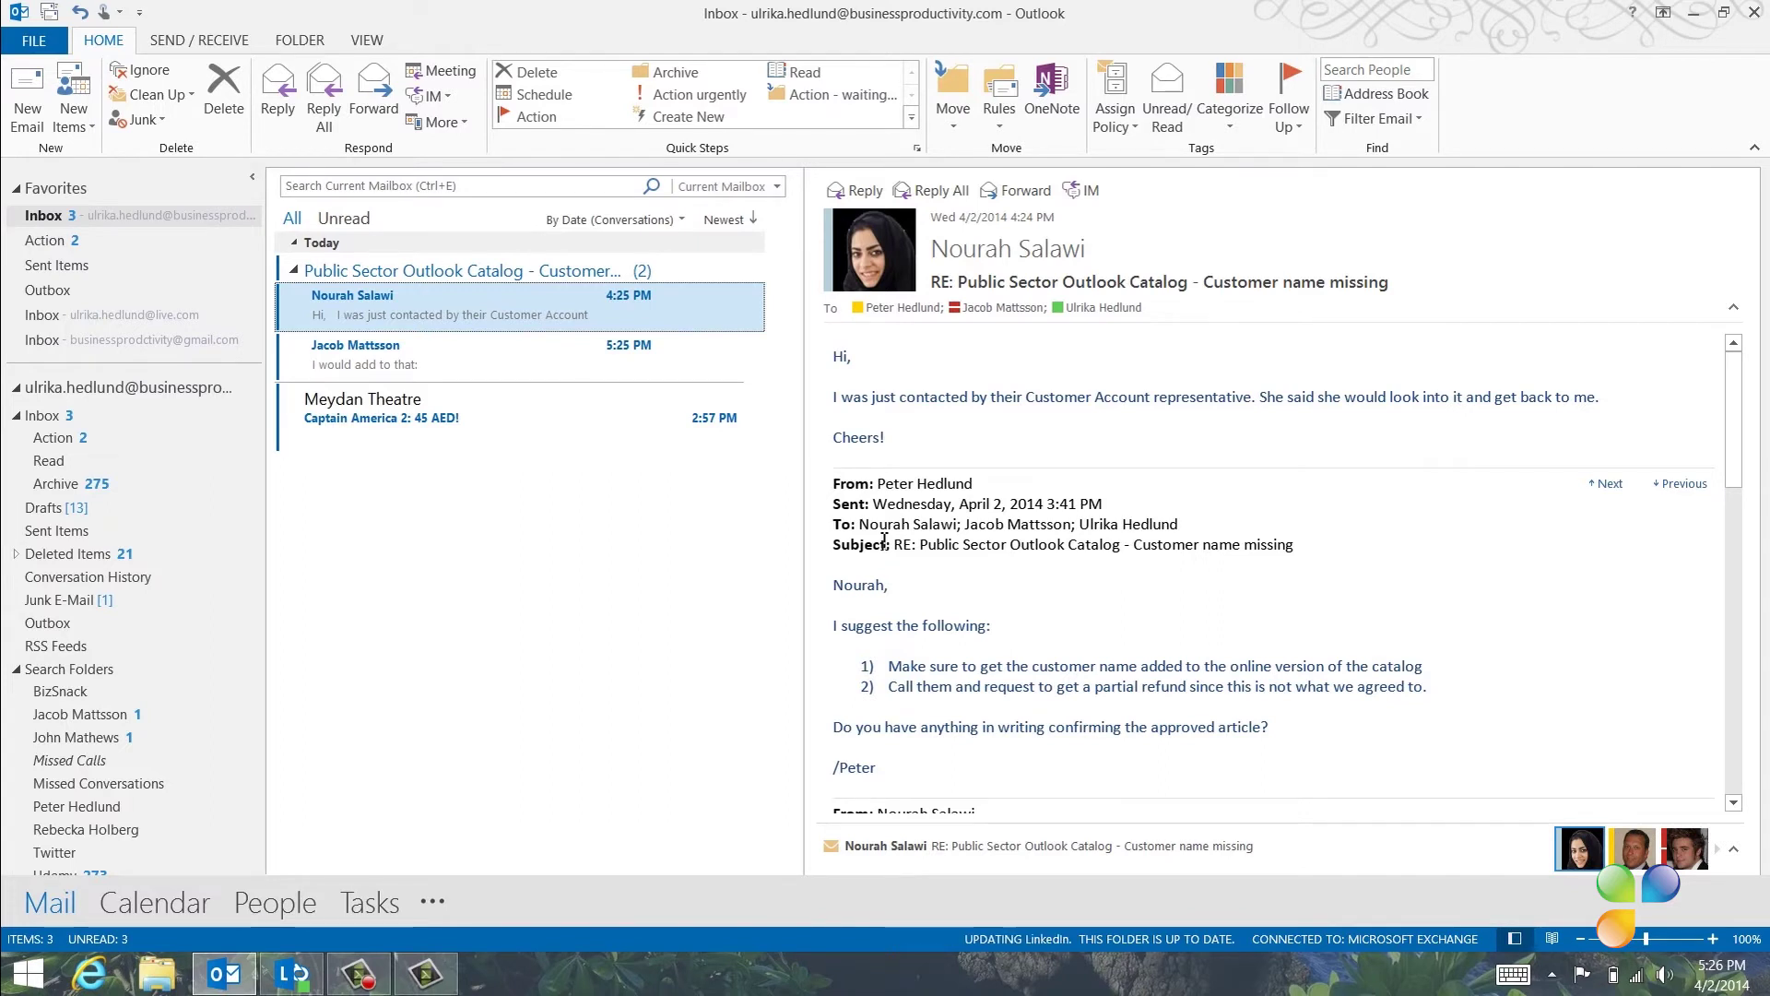
Step: Read the catalog thread's latest 5:25 PM reply
scroll(884, 541, down, 10)
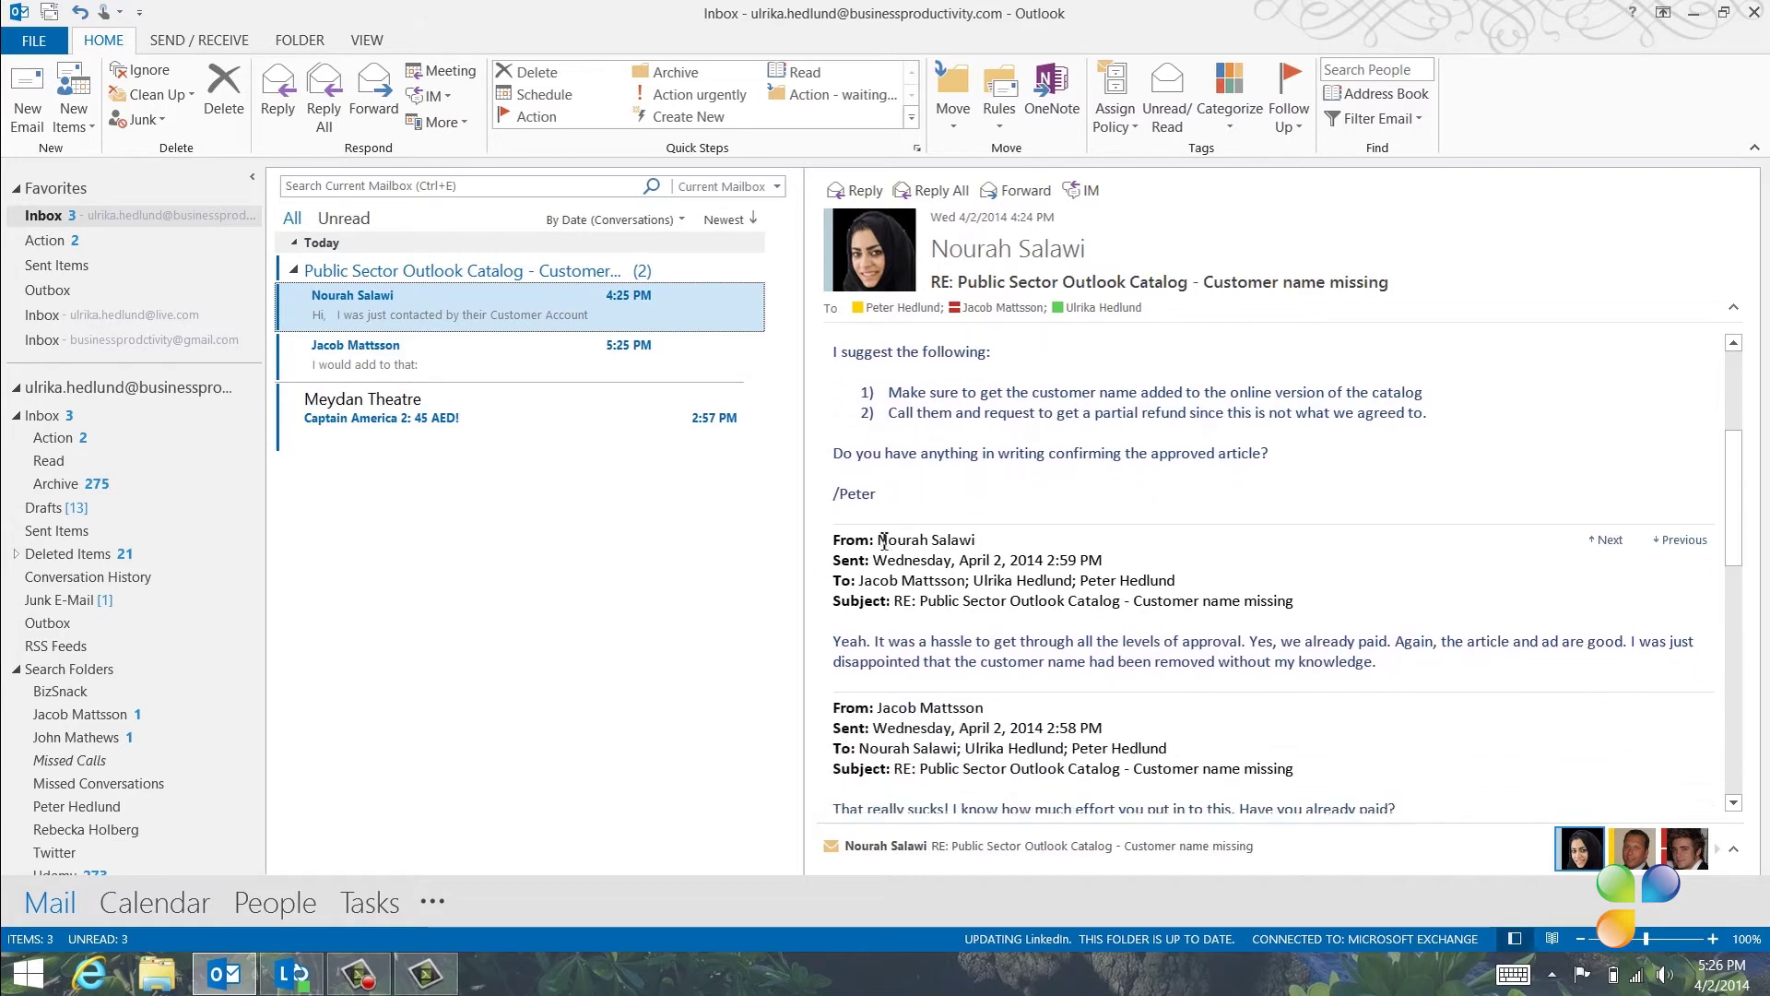
scroll(884, 541, down, 5)
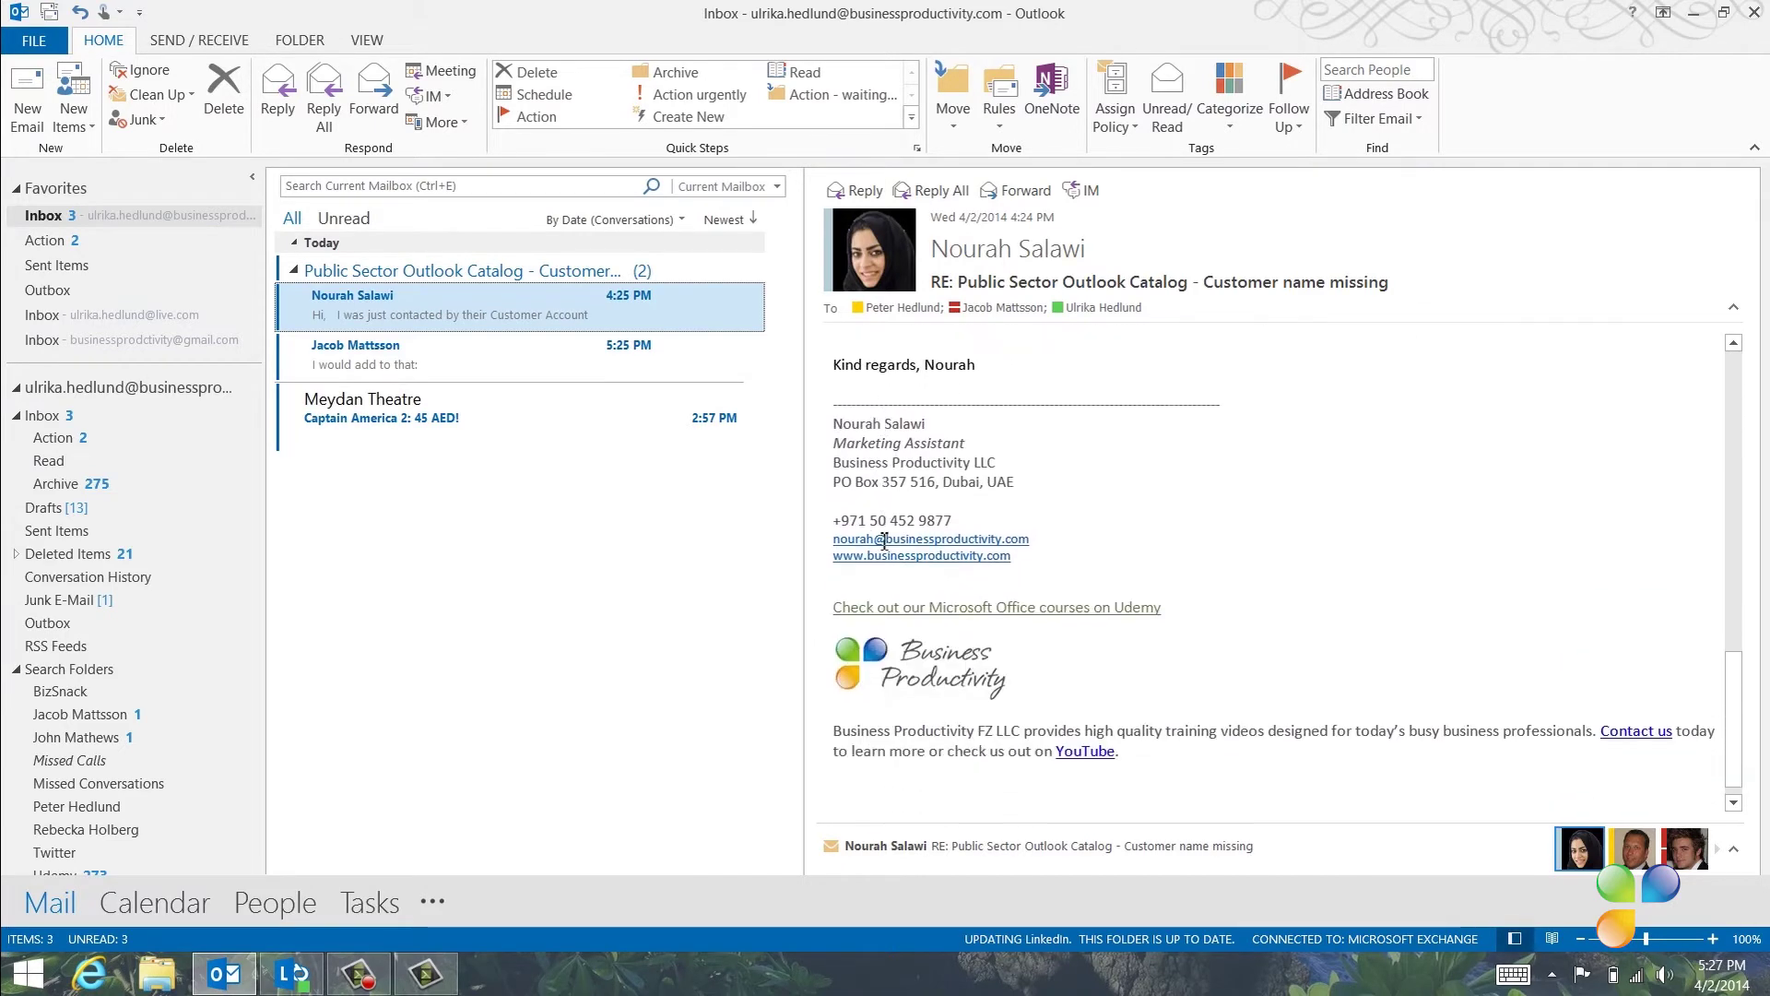
click(410, 367)
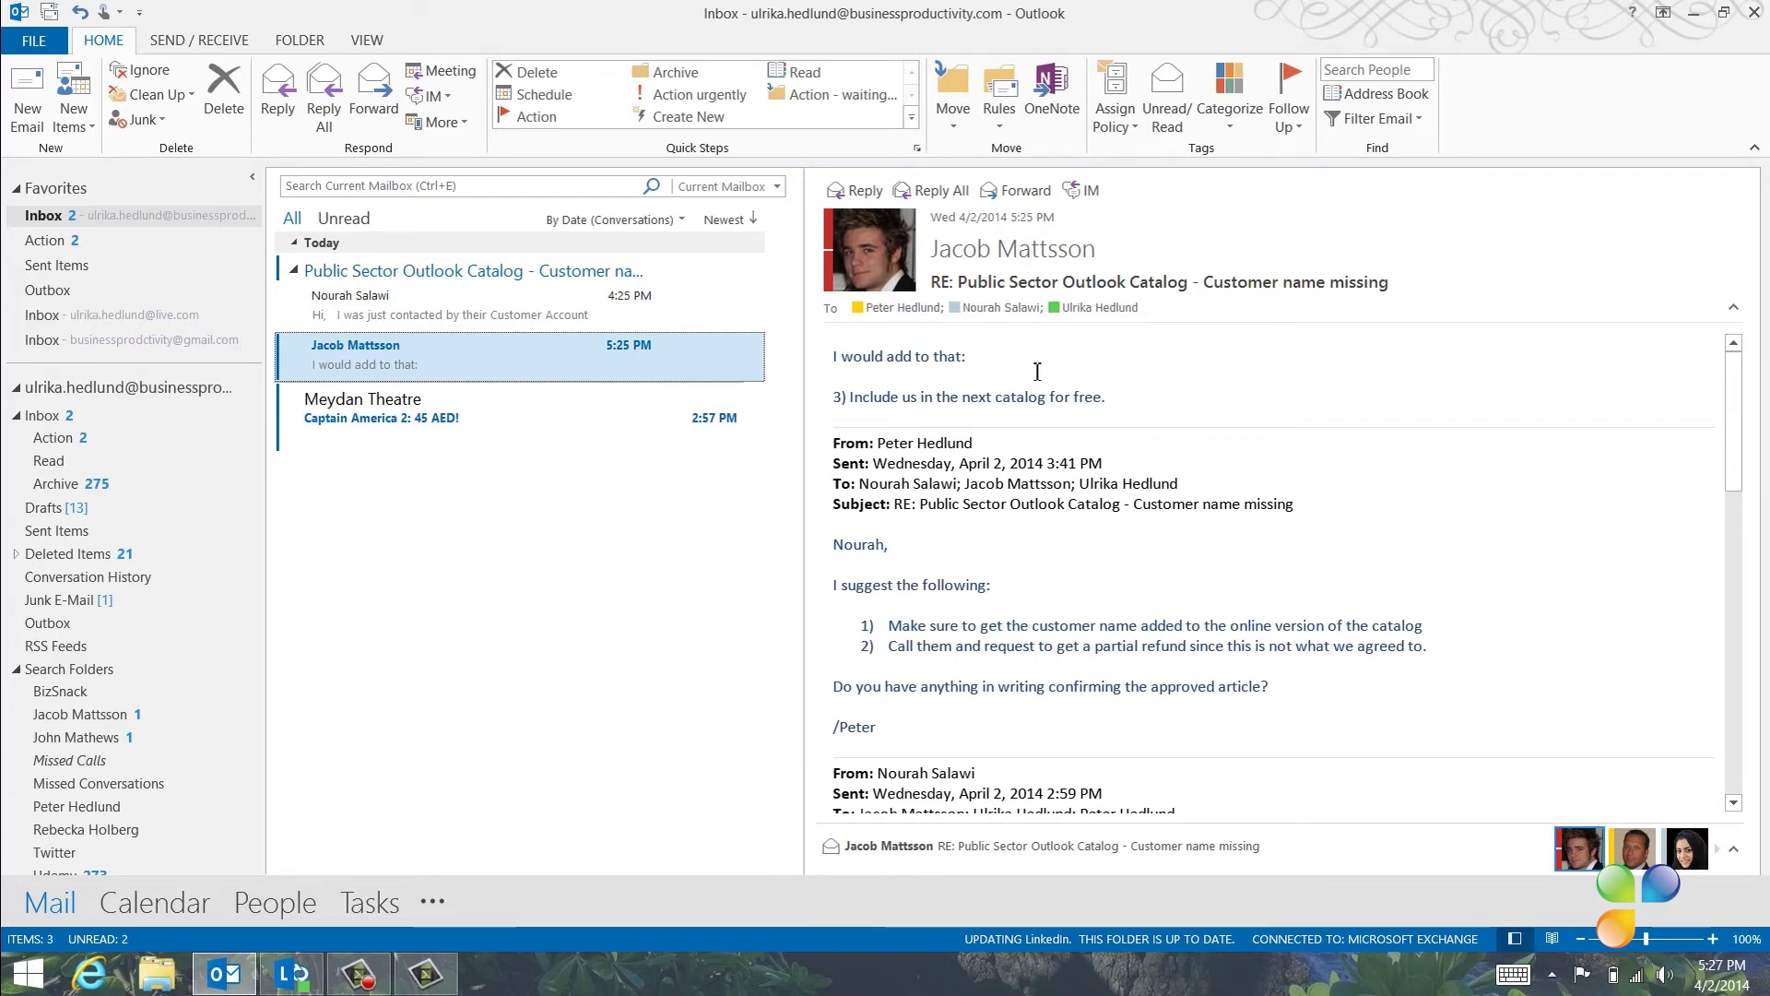
Step: Open the Archive folder and expand the catalog conversation to its 3:41 PM message
click(93, 485)
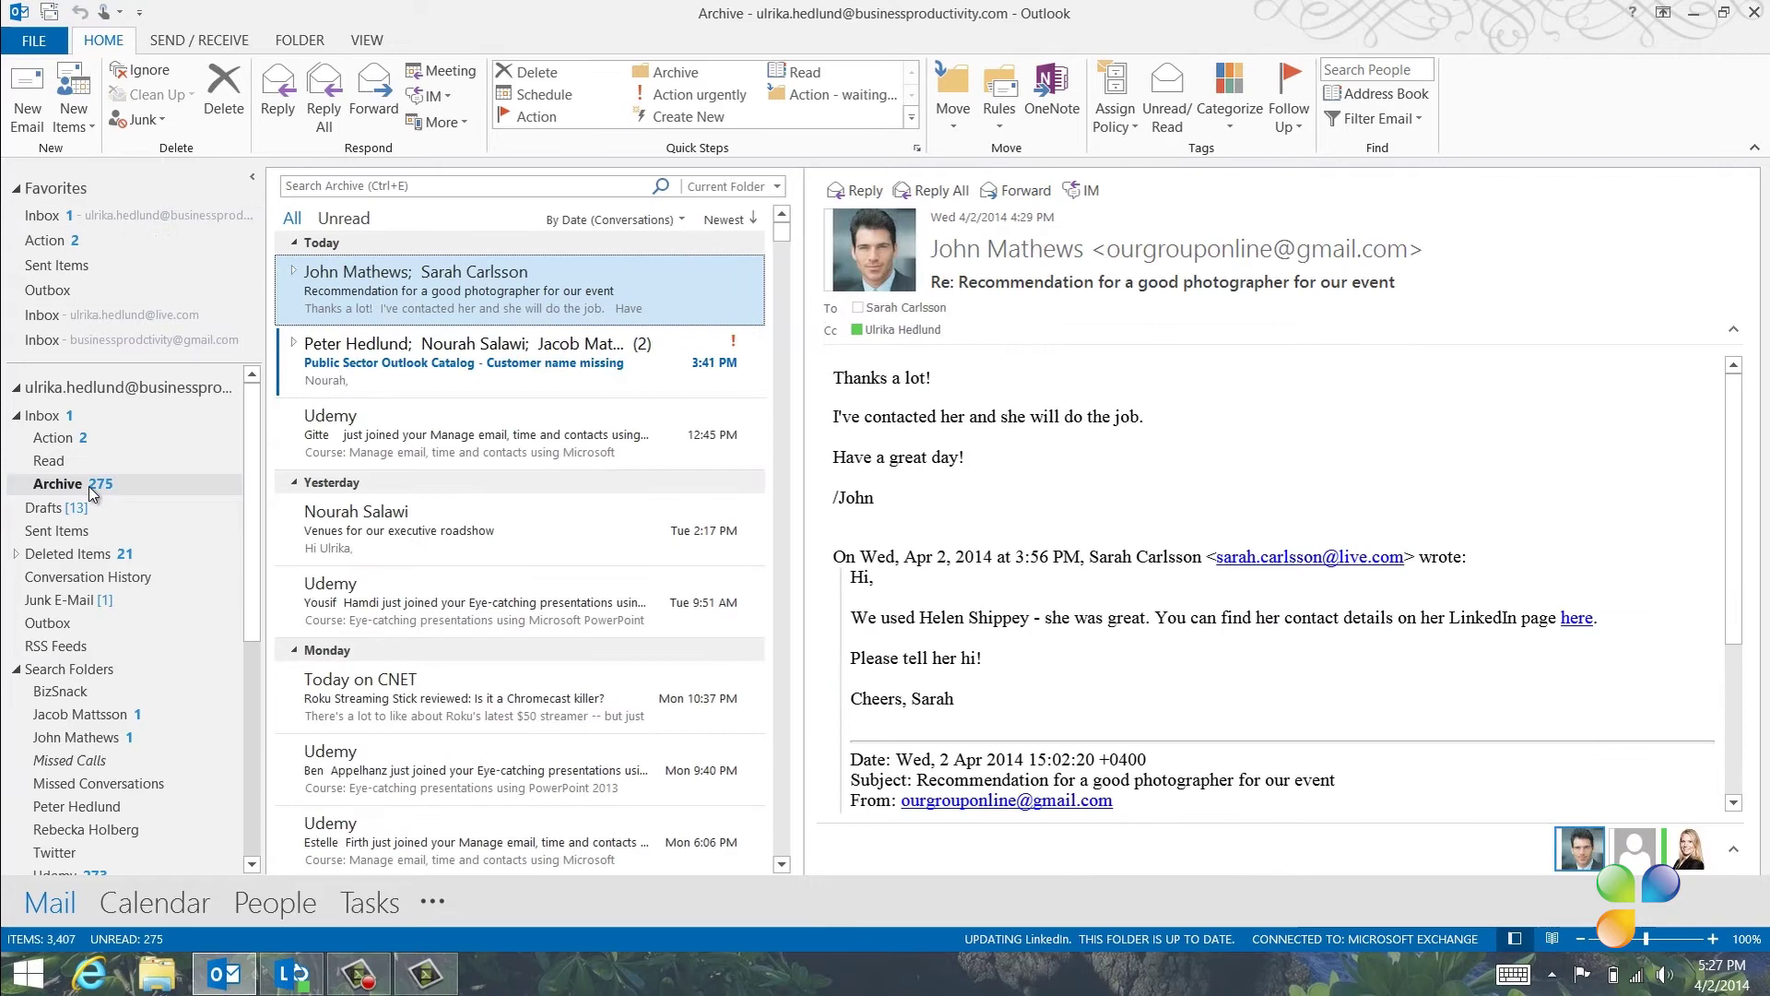
click(295, 344)
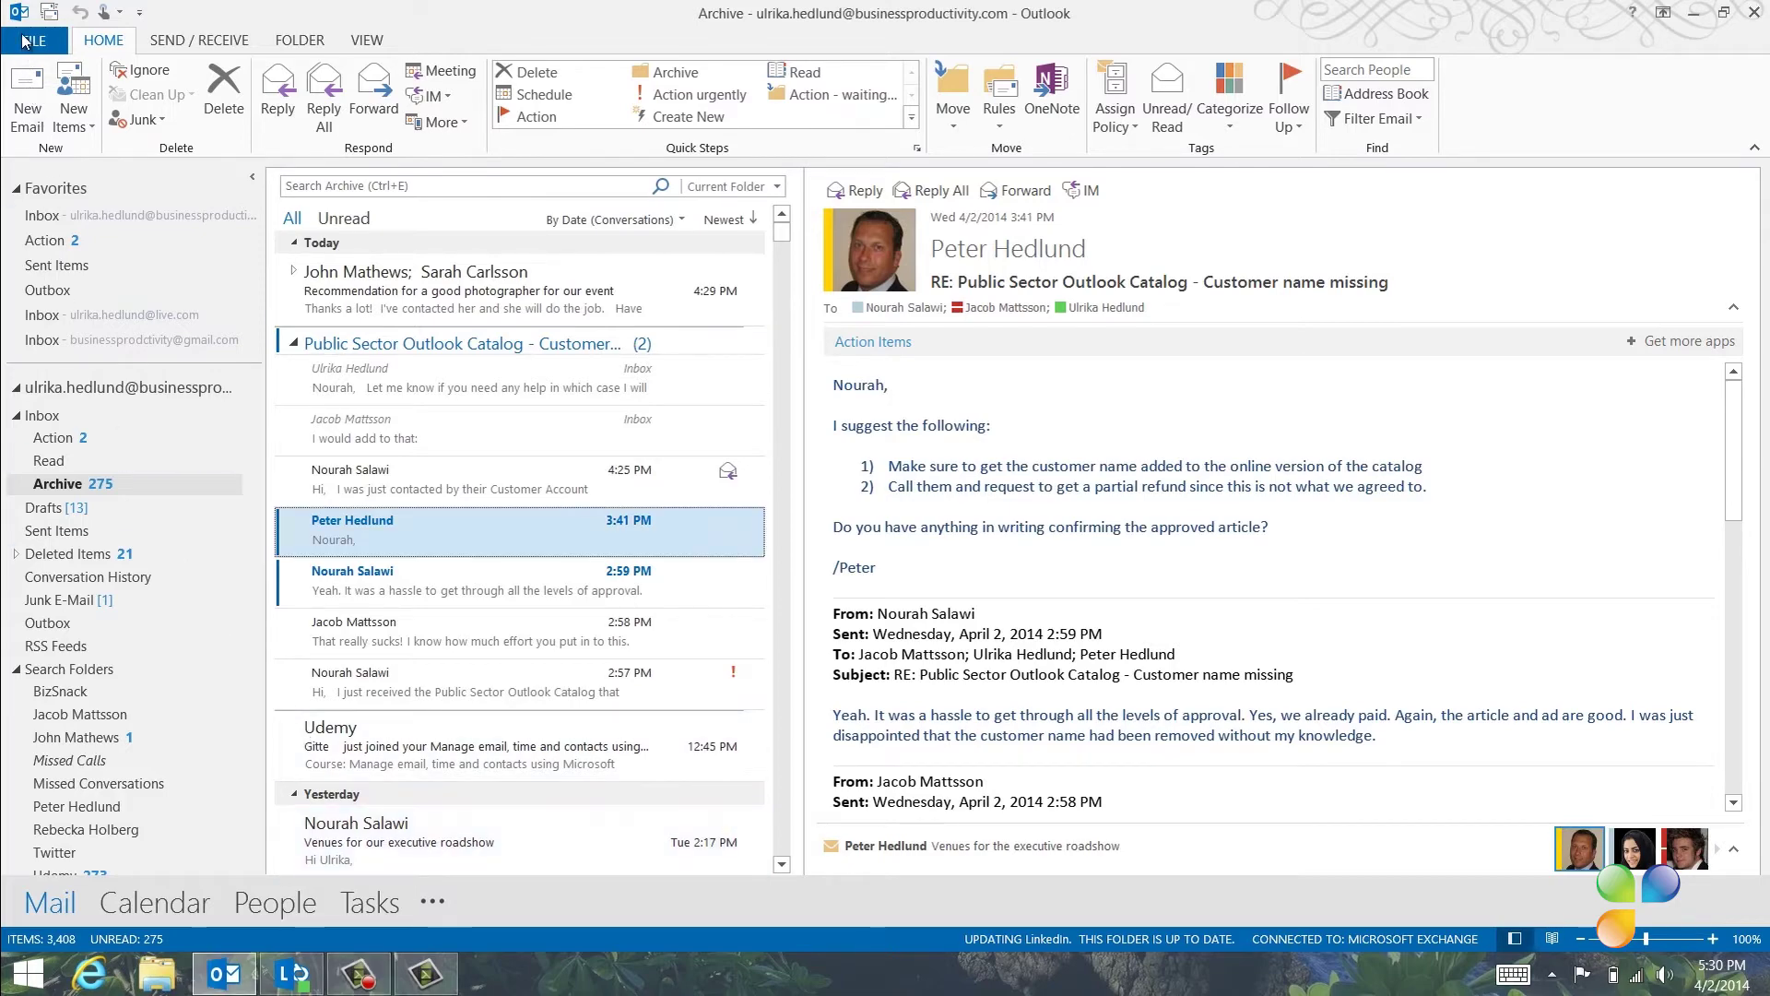
Step: In Mail options, keep Archive as the Conversation Clean Up folder and close Options
click(27, 41)
click(107, 351)
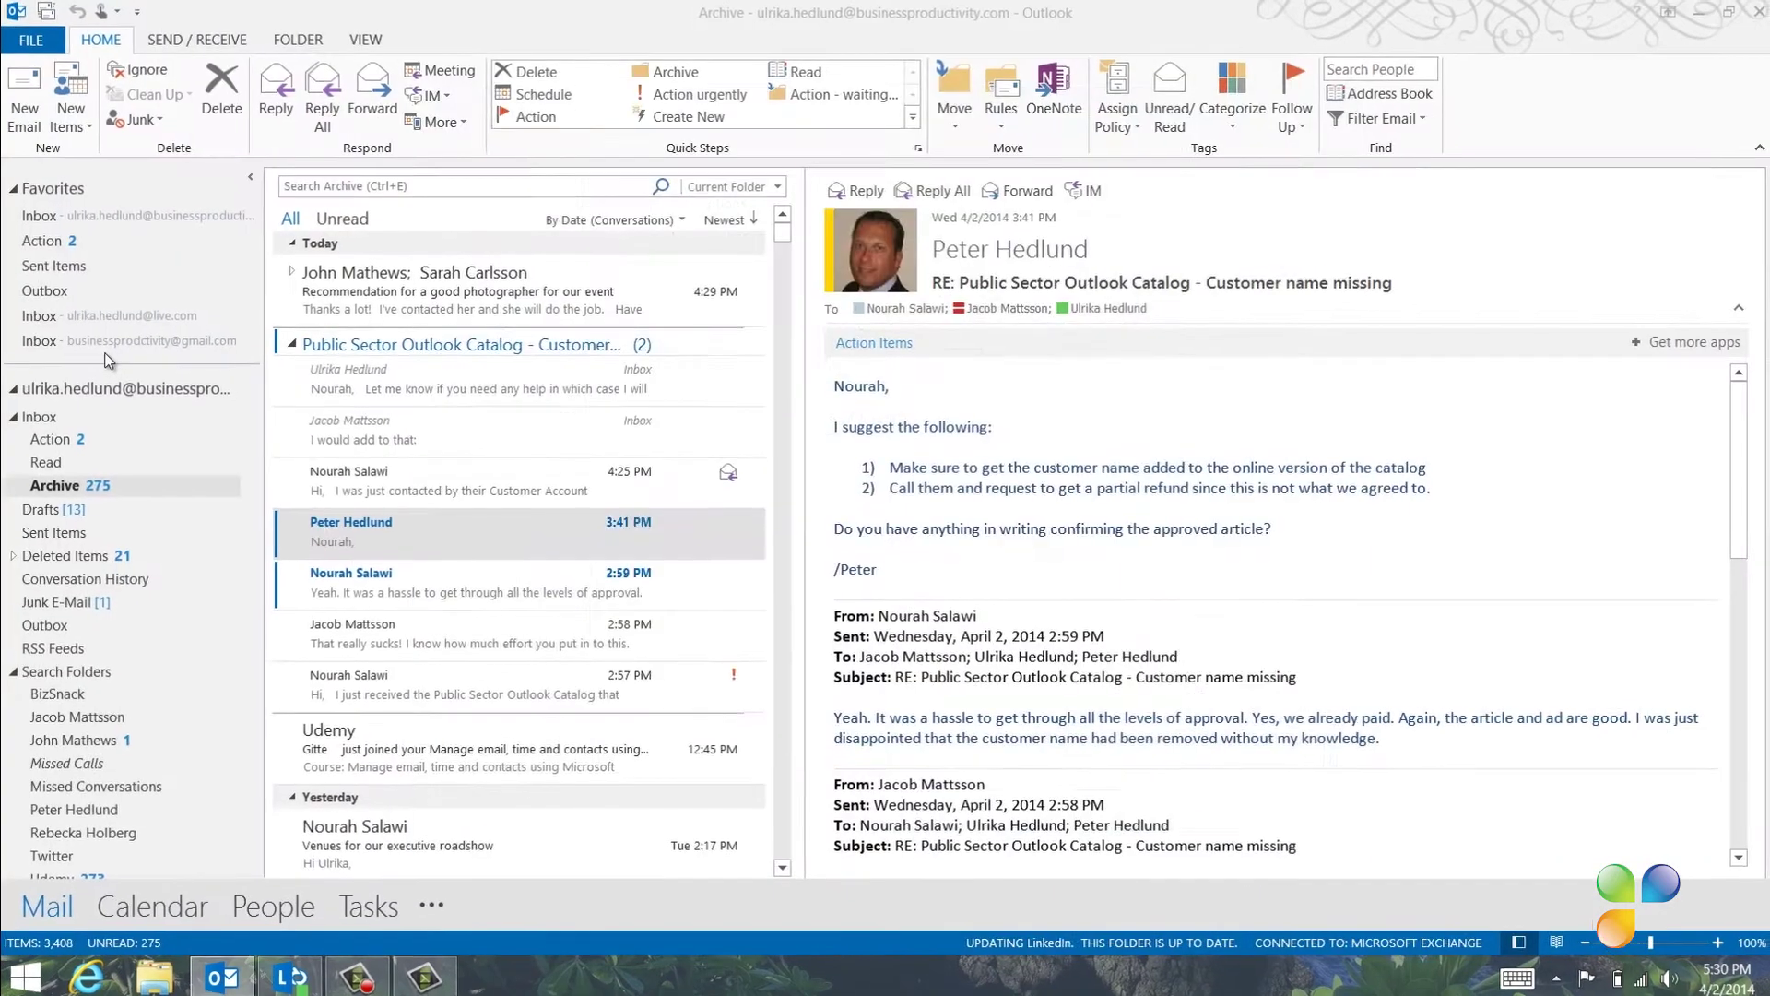
click(436, 177)
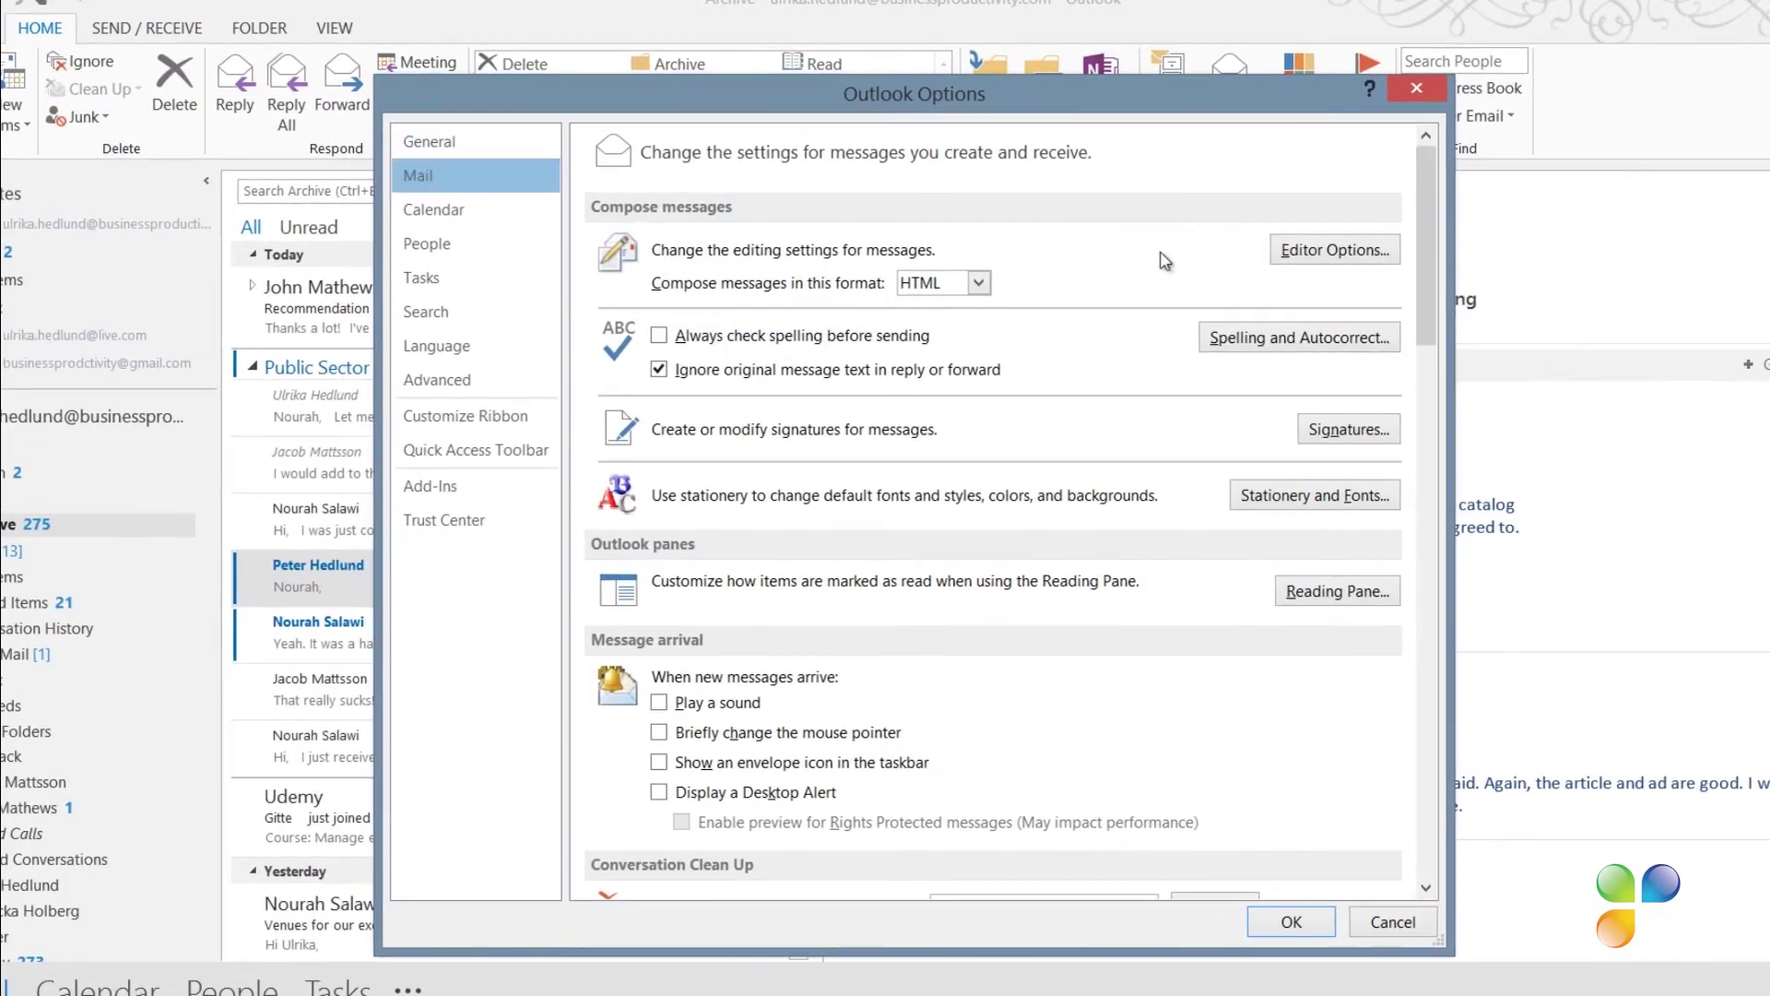
drag(1404, 269, 1454, 439)
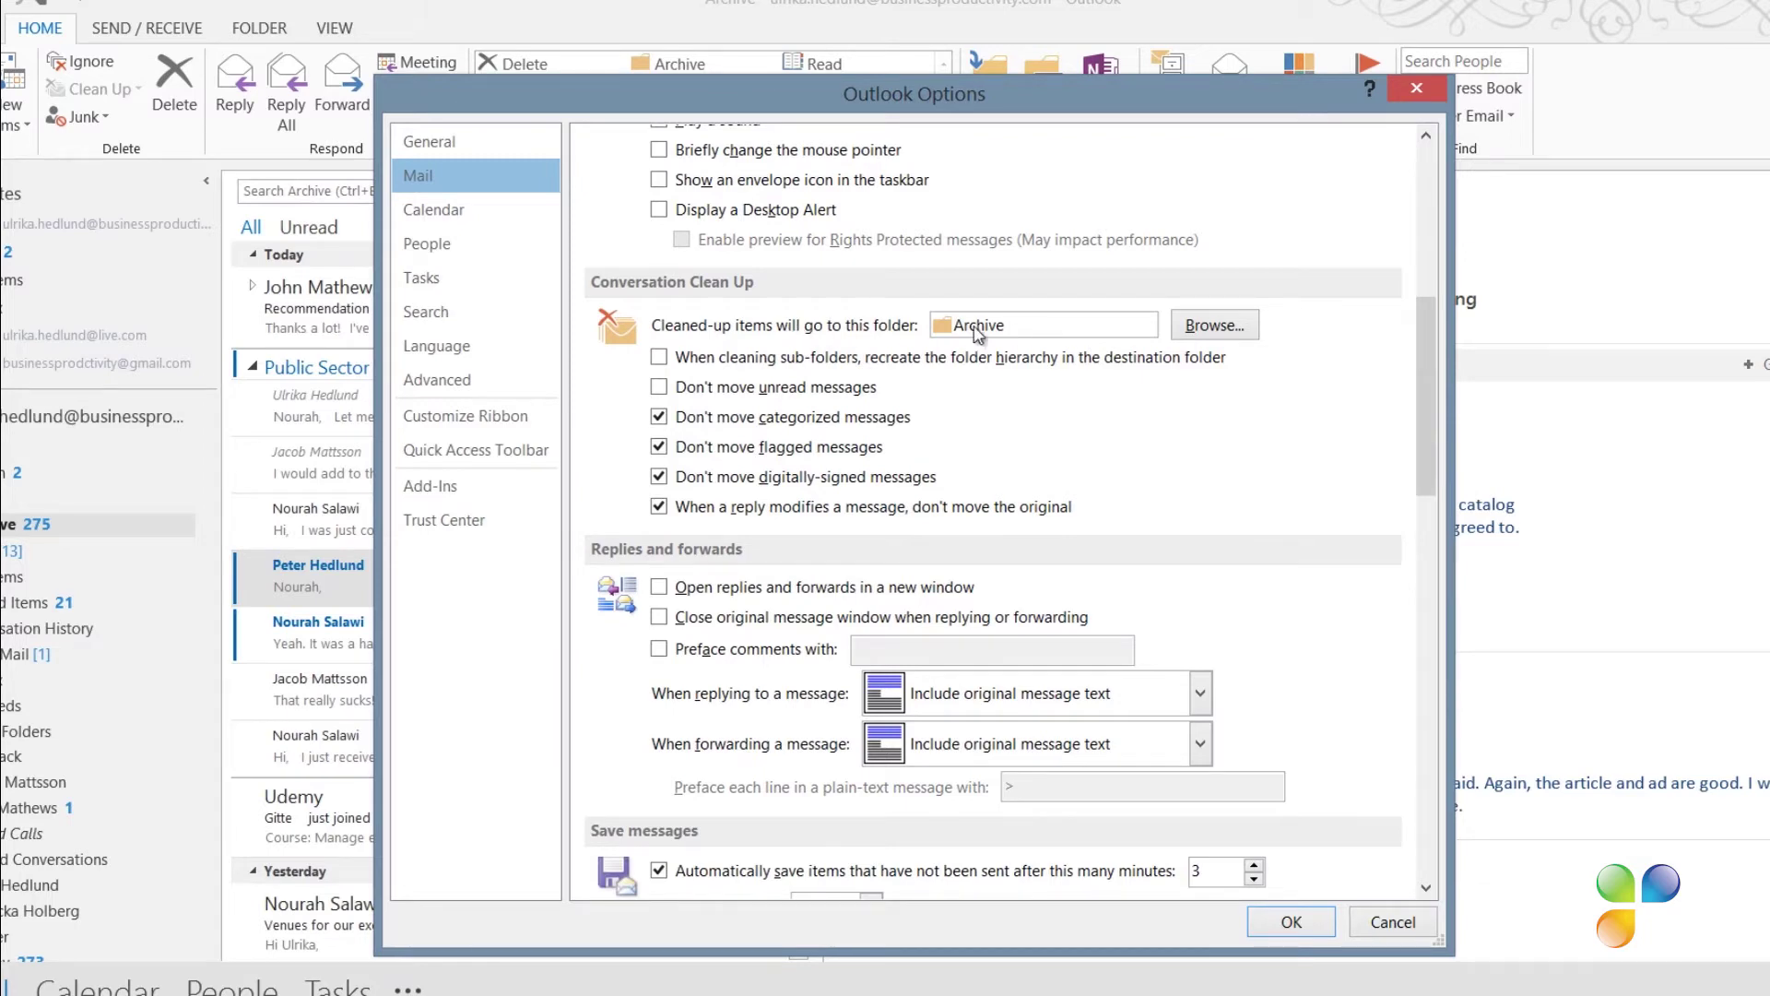
click(1219, 332)
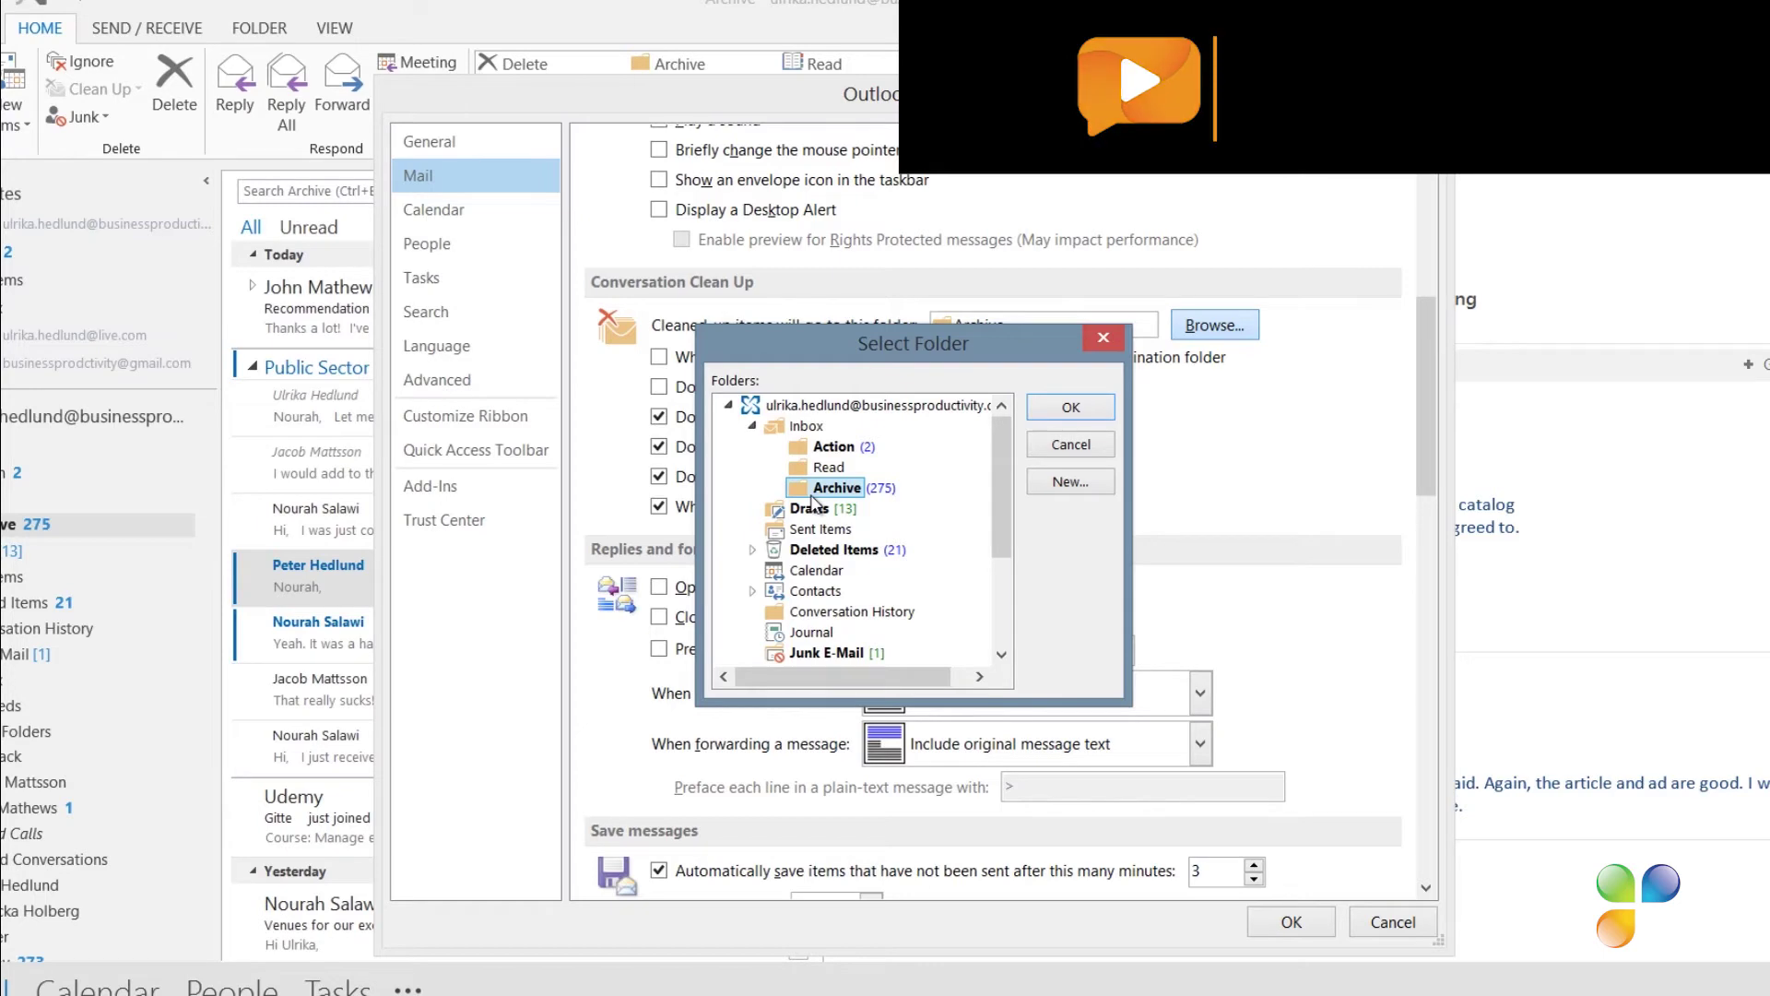
click(1052, 419)
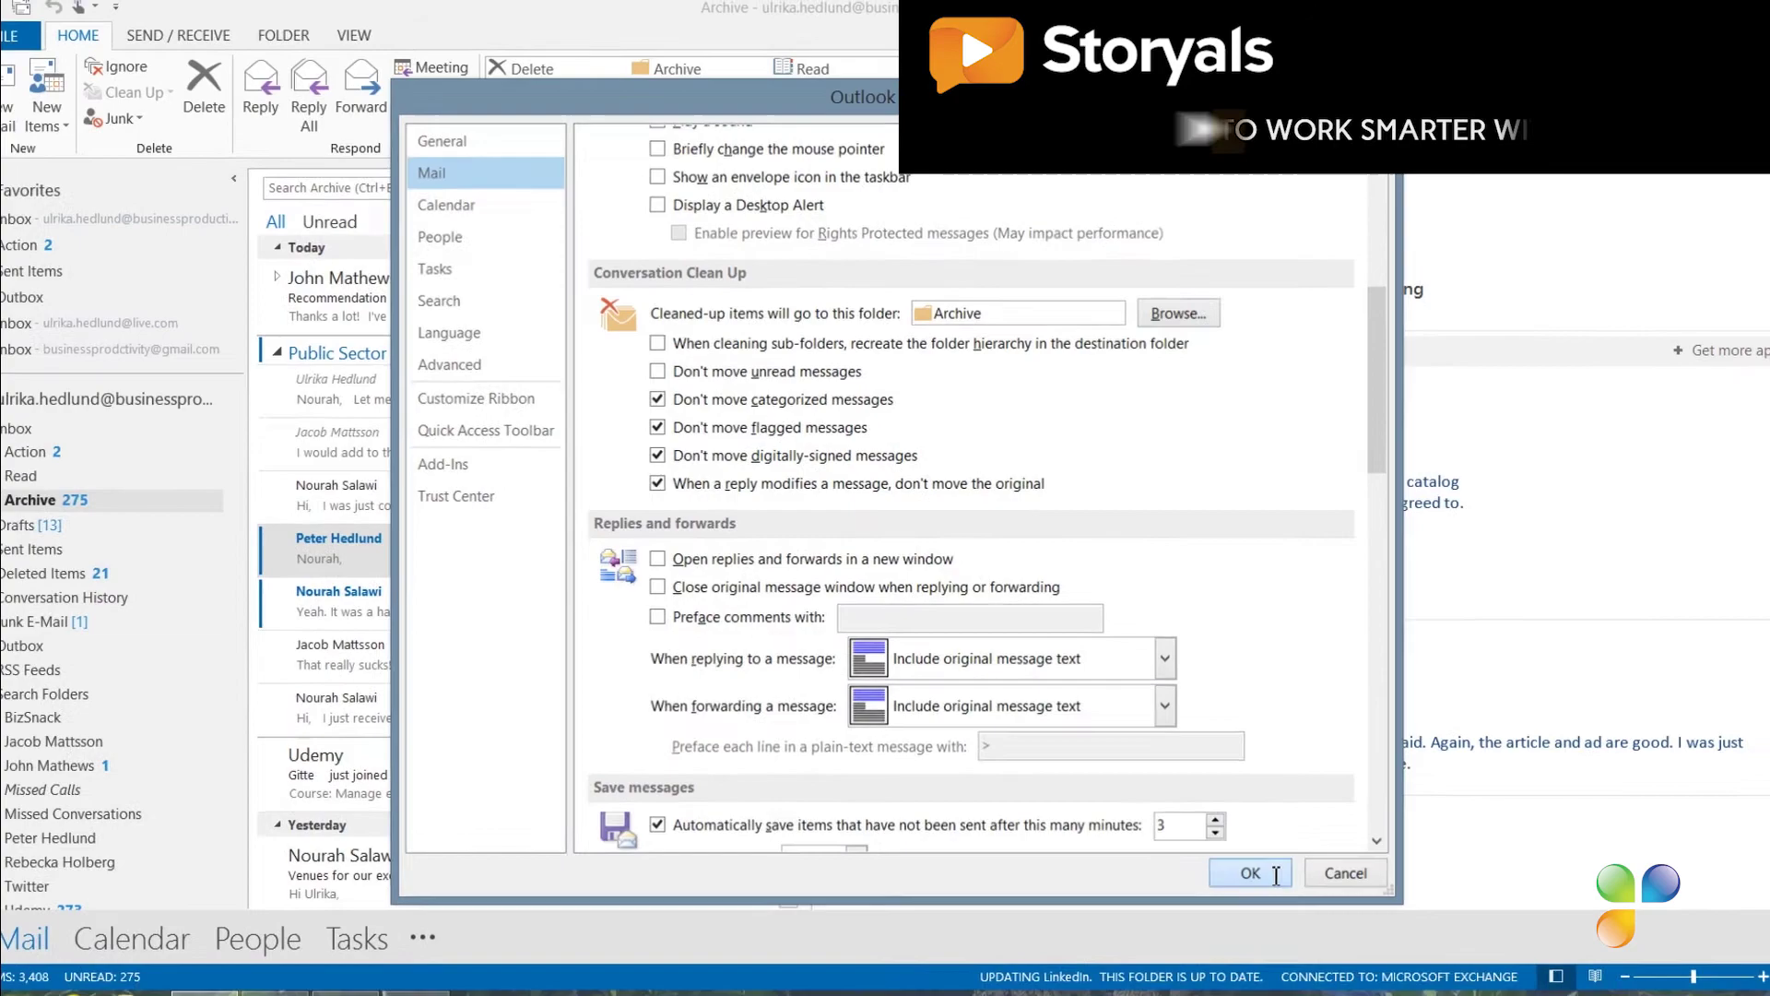
click(1252, 872)
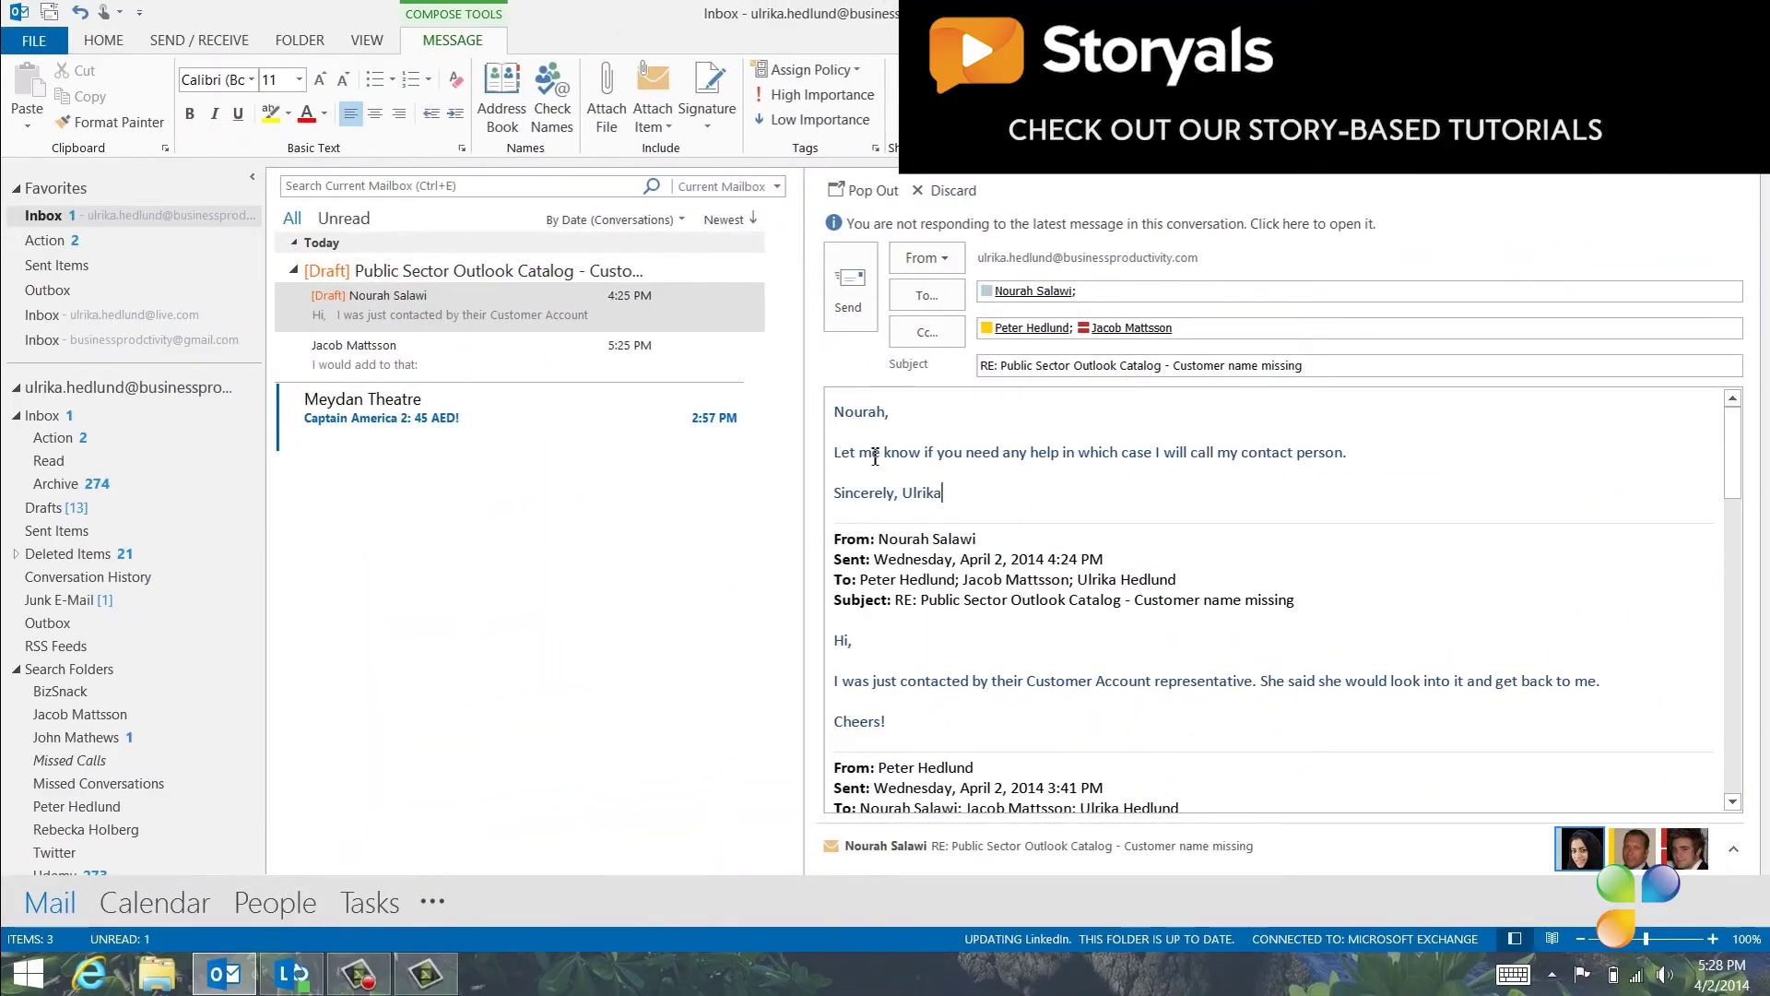
Step: Send the help-offering reply and archive the Public Sector Outlook Catalog conversation
click(839, 299)
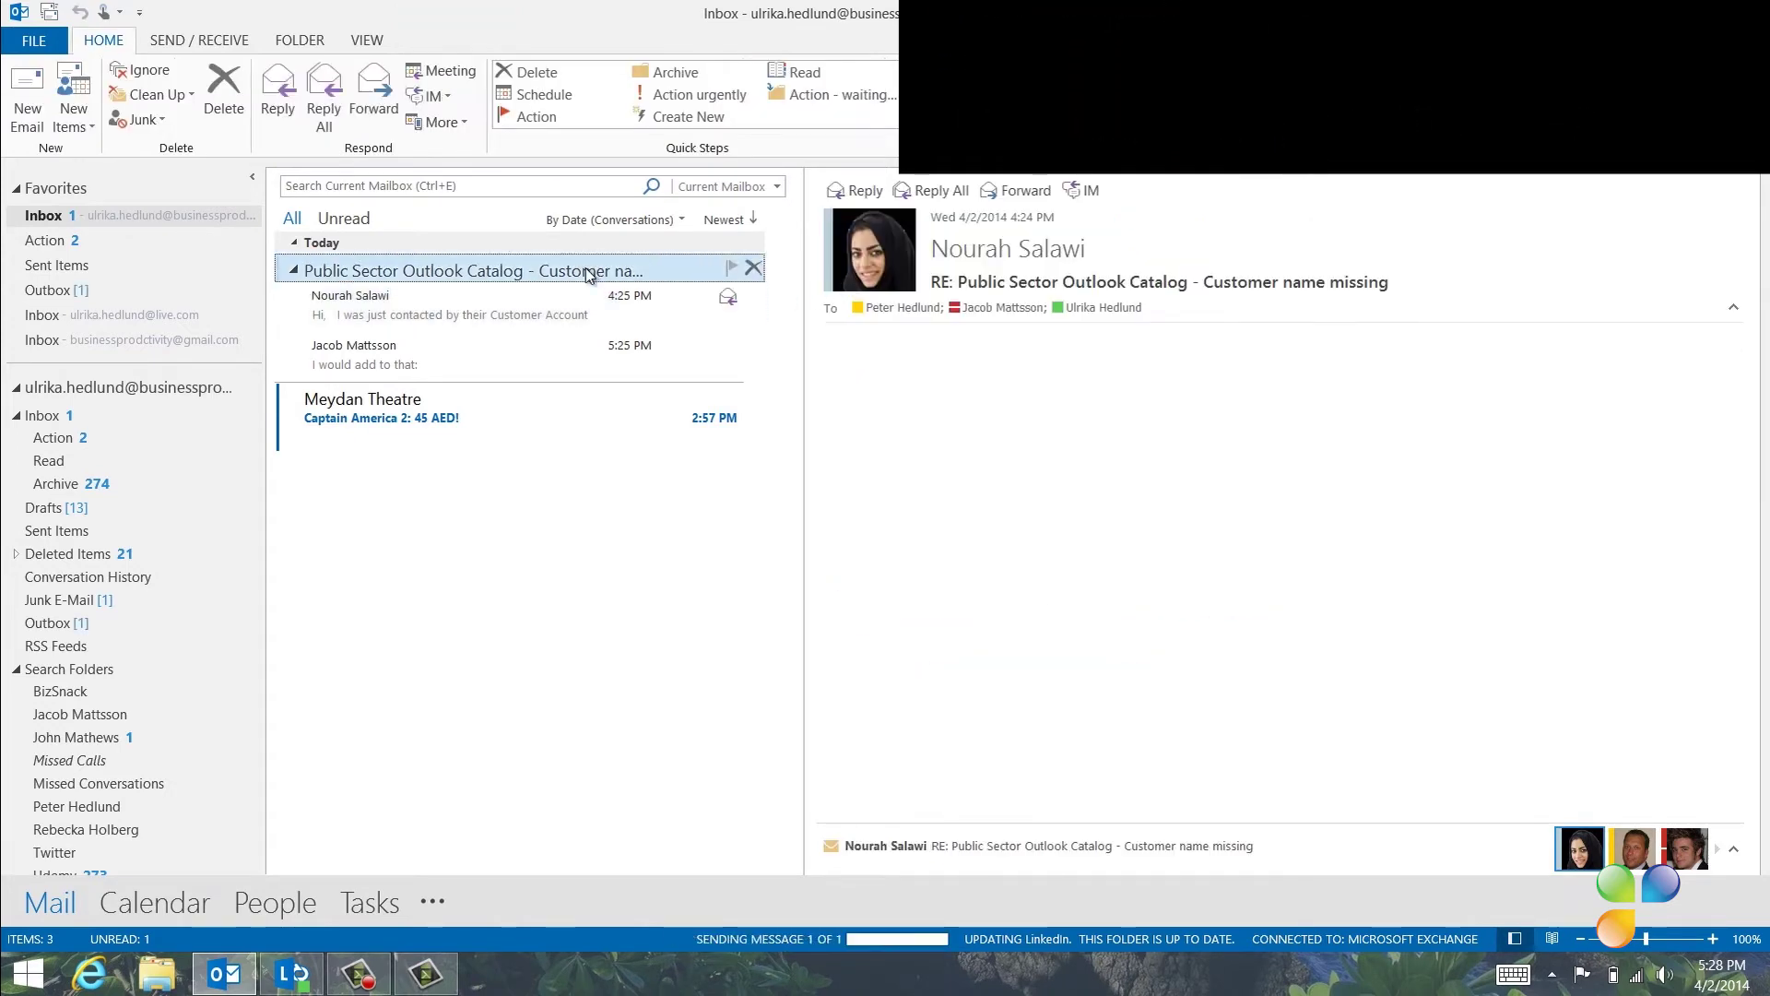
click(686, 73)
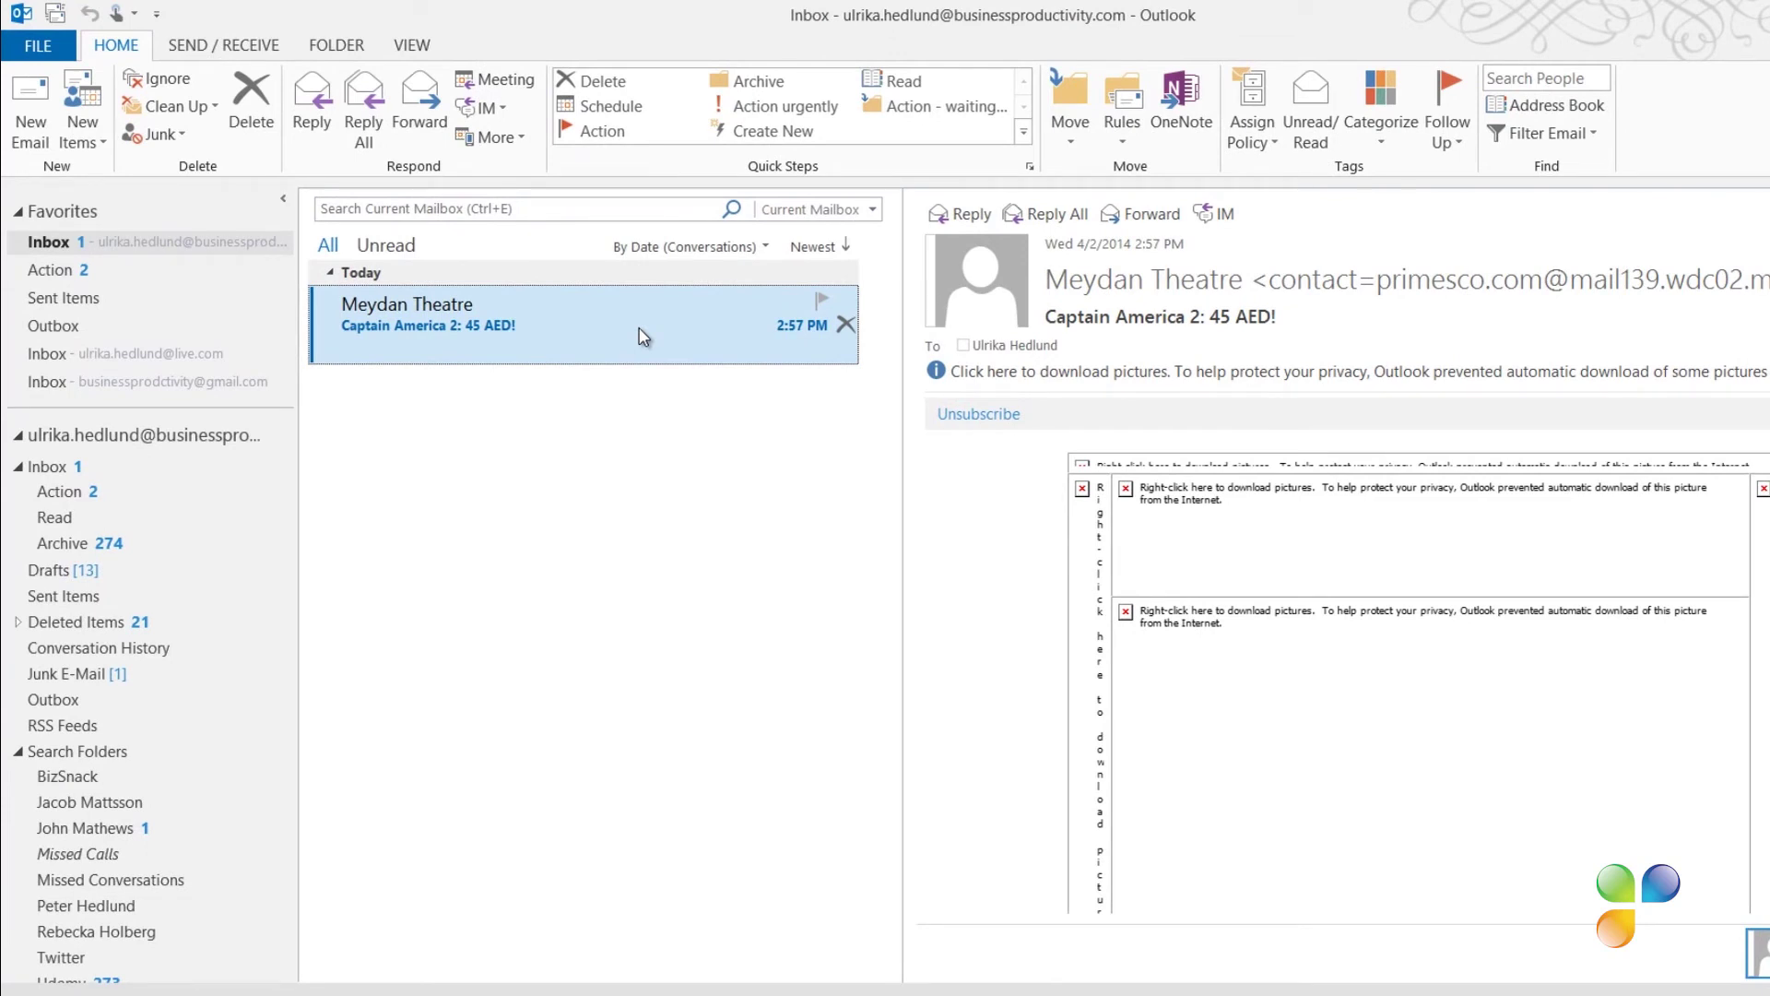
Step: Block the Meydan Theatre sender as junk without future confirmations, then view the Junk E-Mail folder
right_click(643, 335)
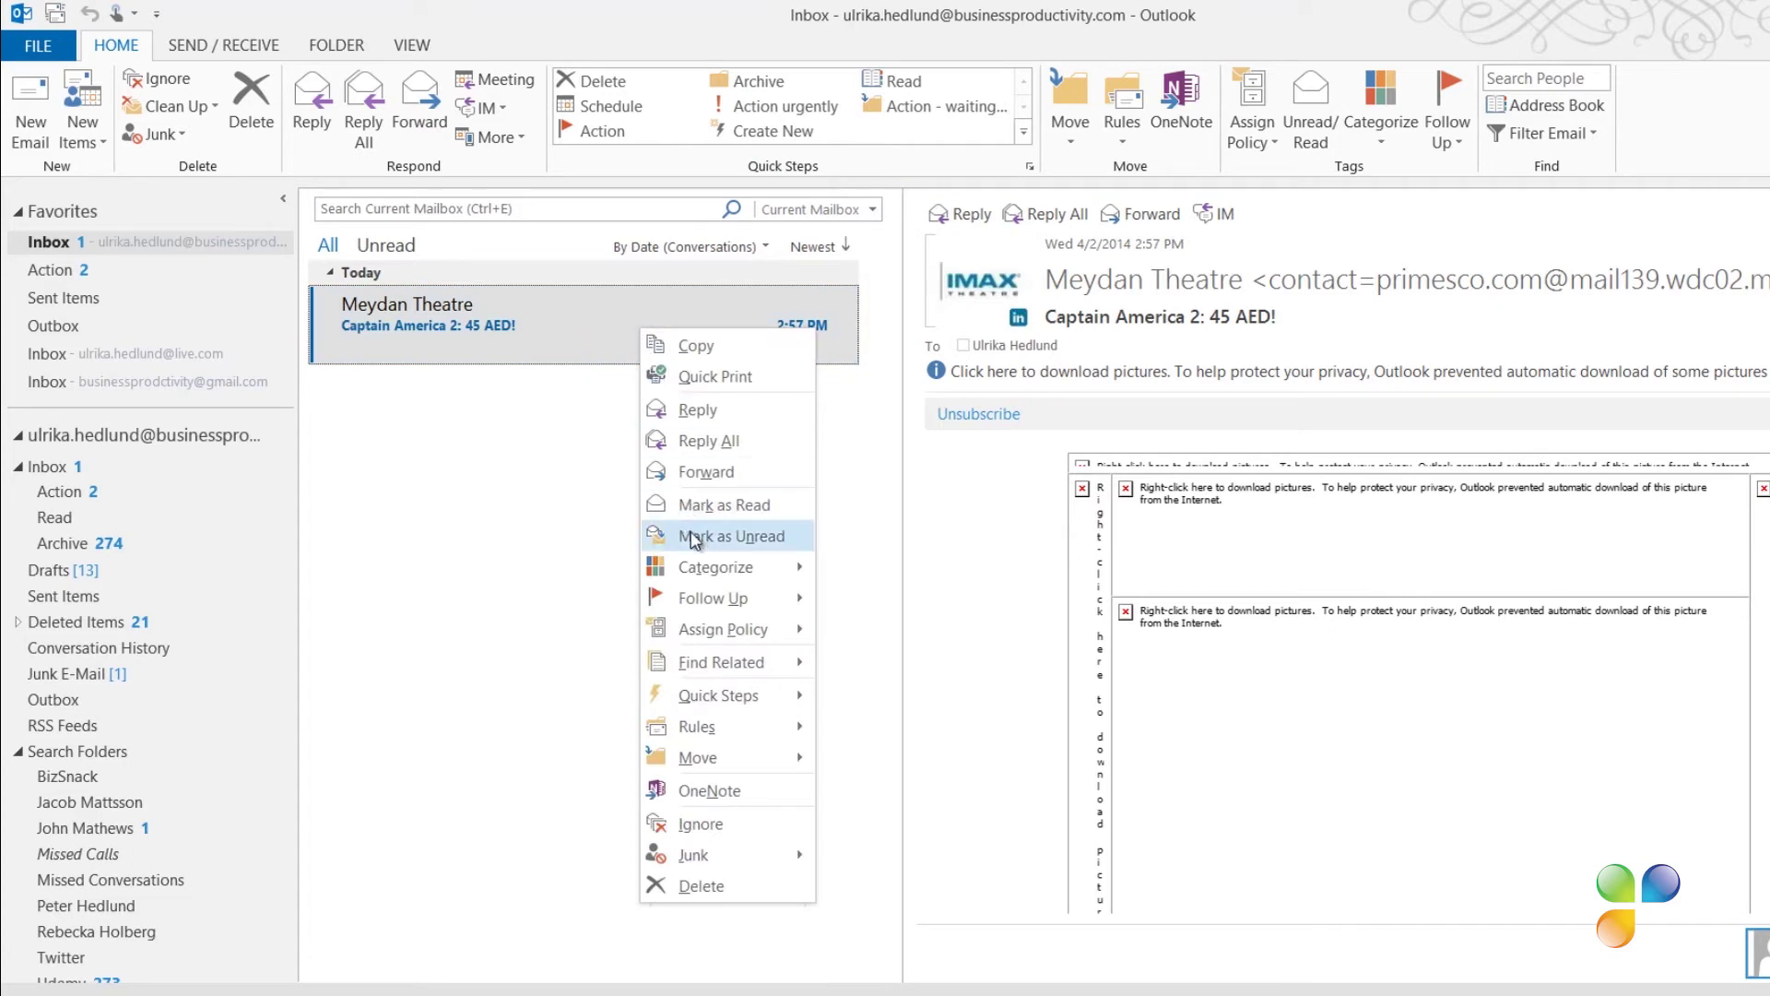
mouse_move(722, 857)
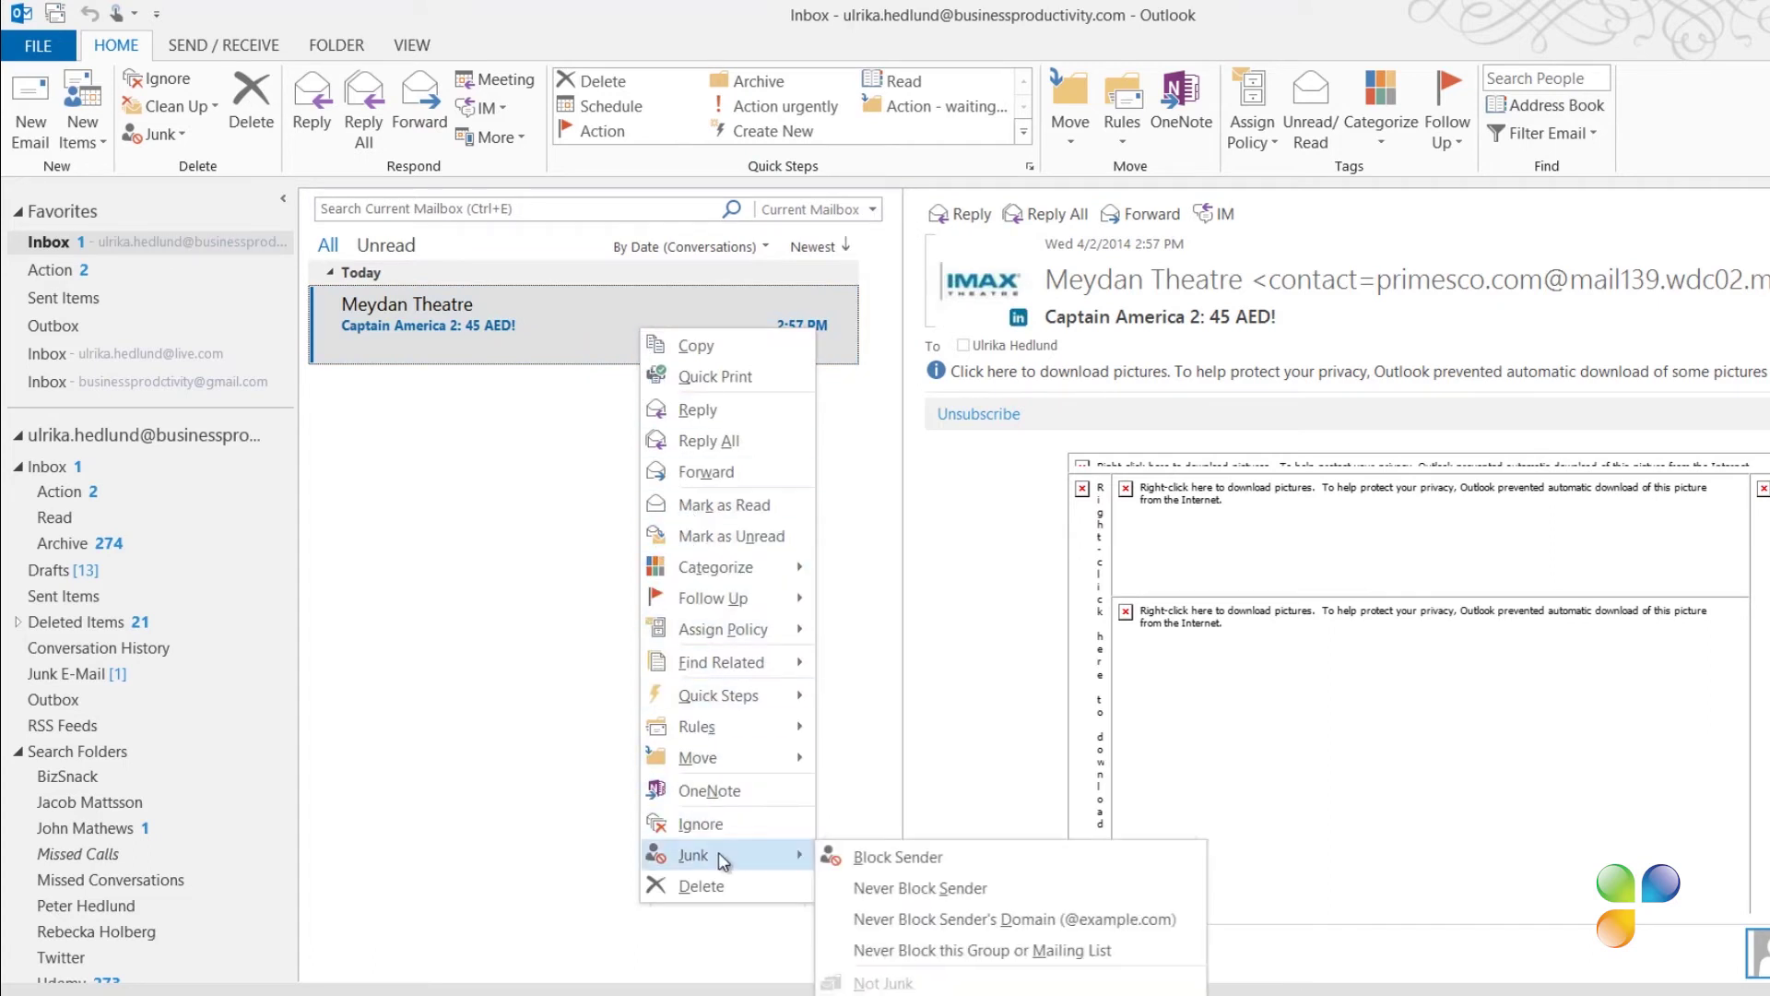
click(867, 859)
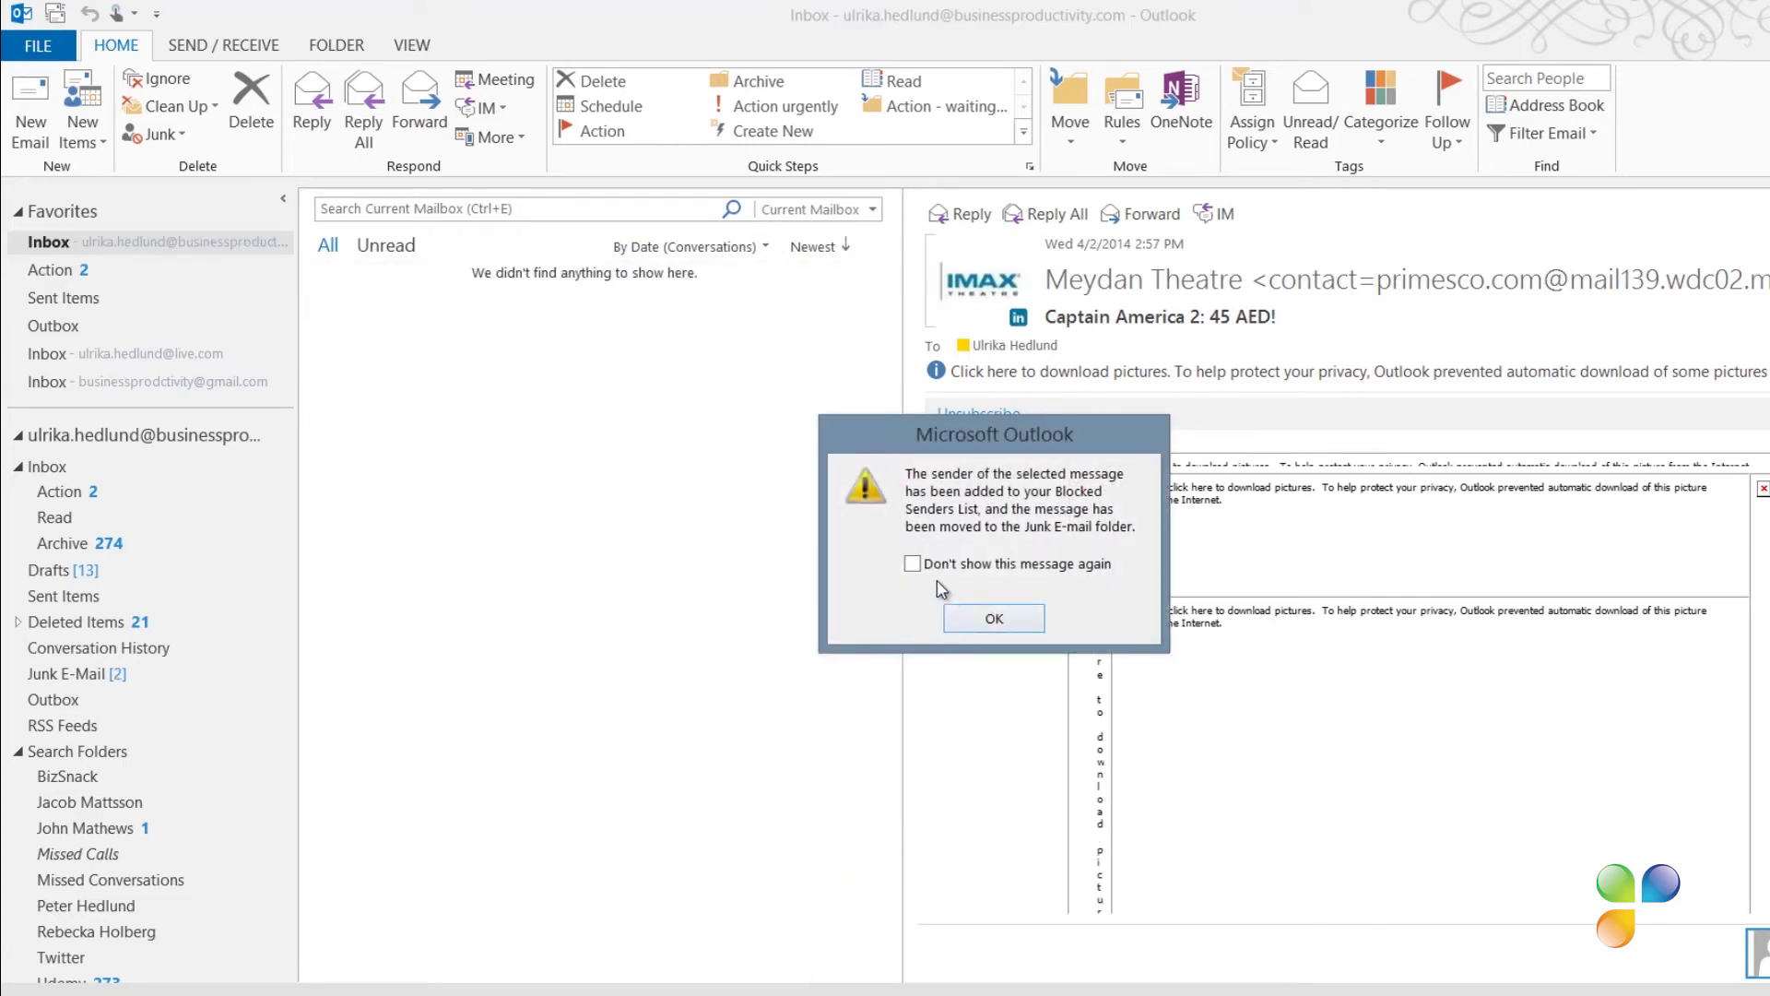
click(912, 563)
click(994, 617)
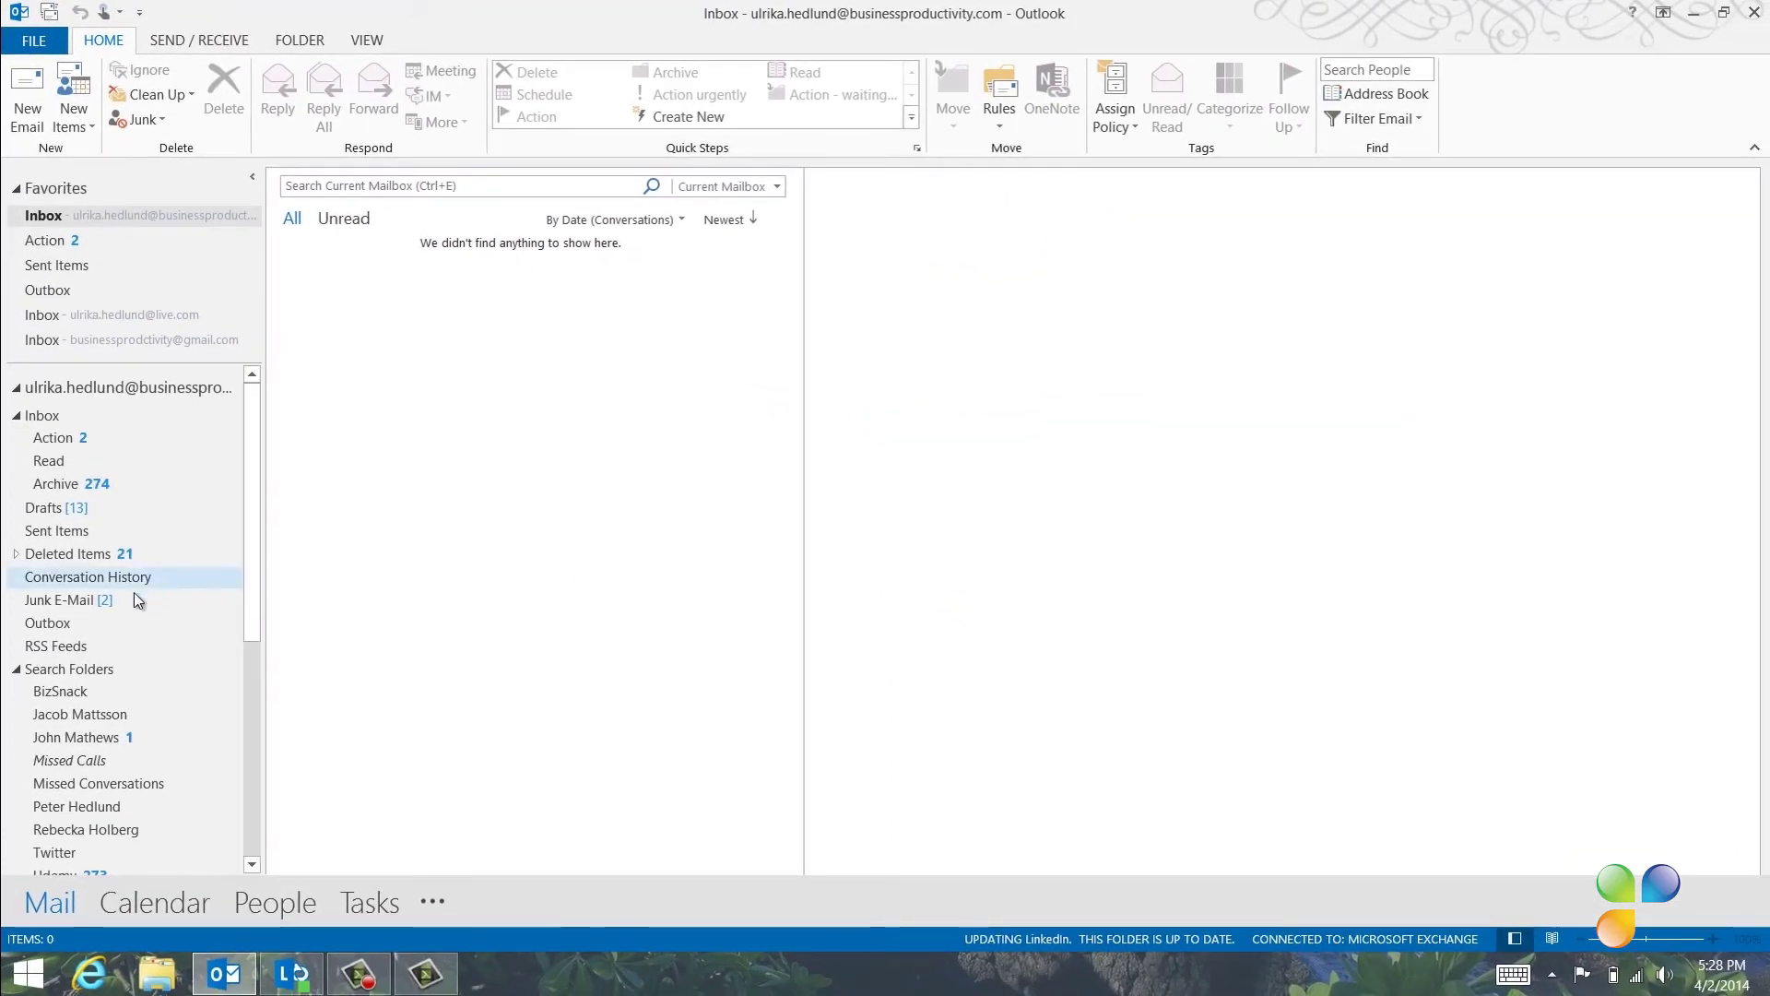
click(110, 602)
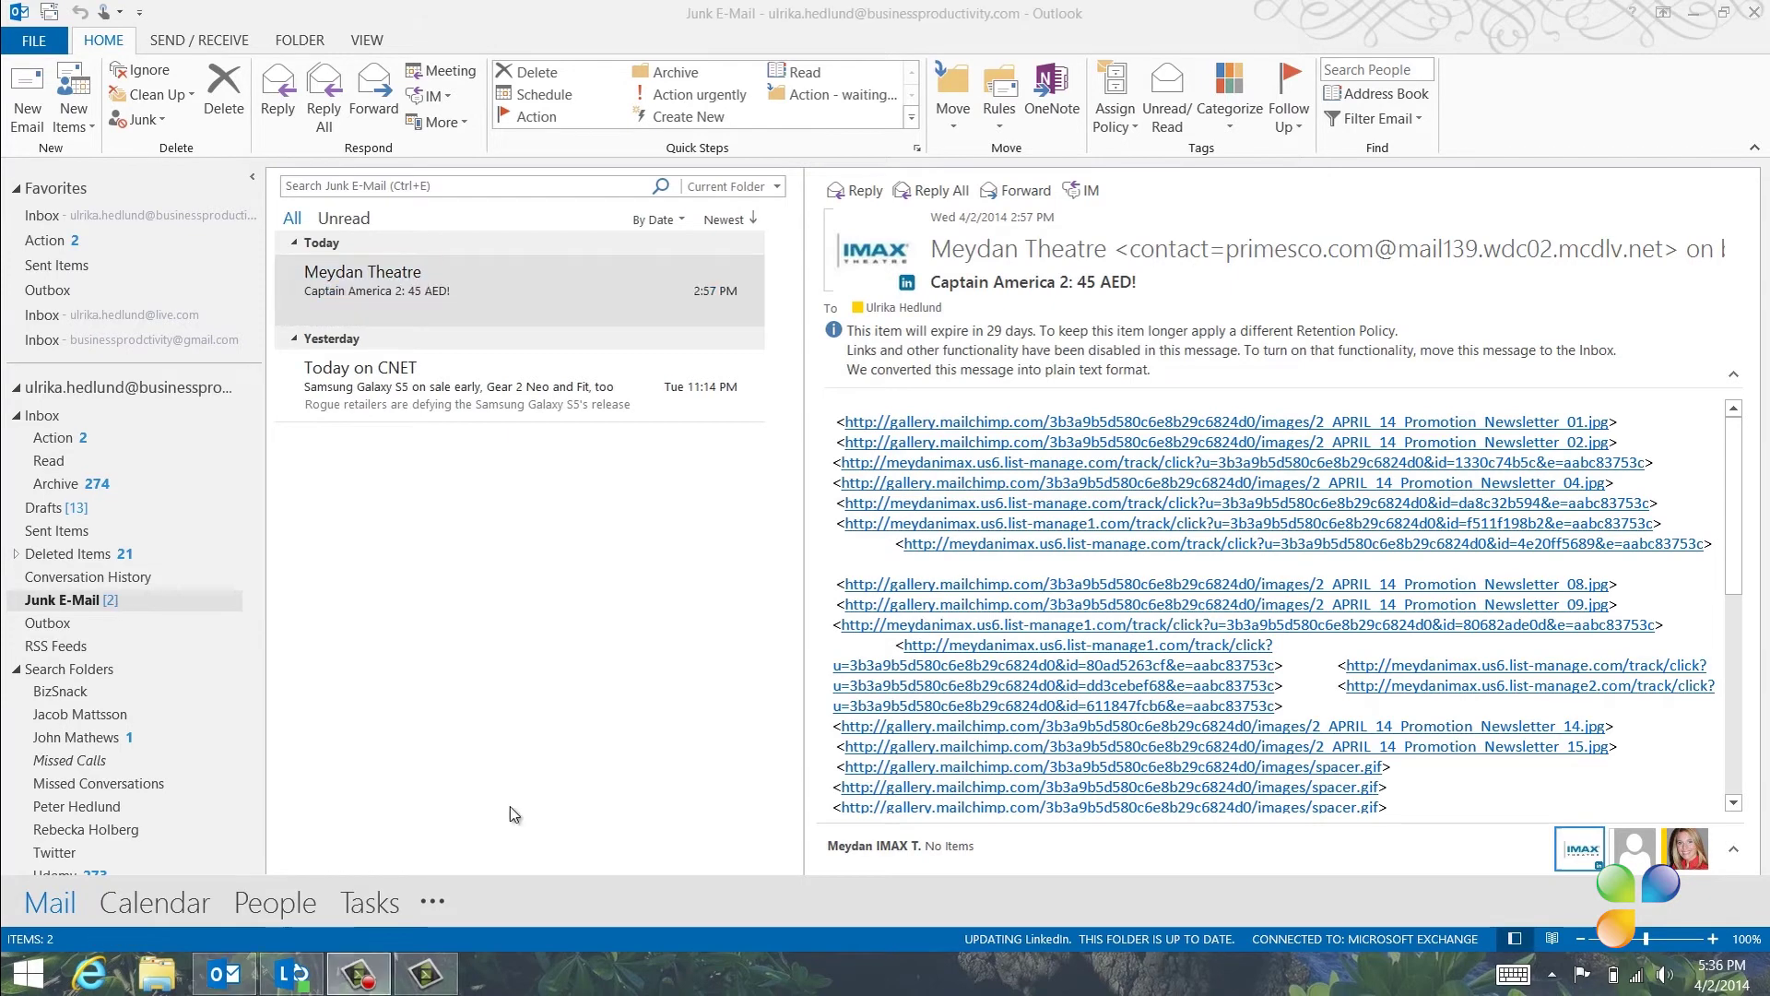
Step: Switch from the Action folder to the Archive folder and start a search there
click(78, 238)
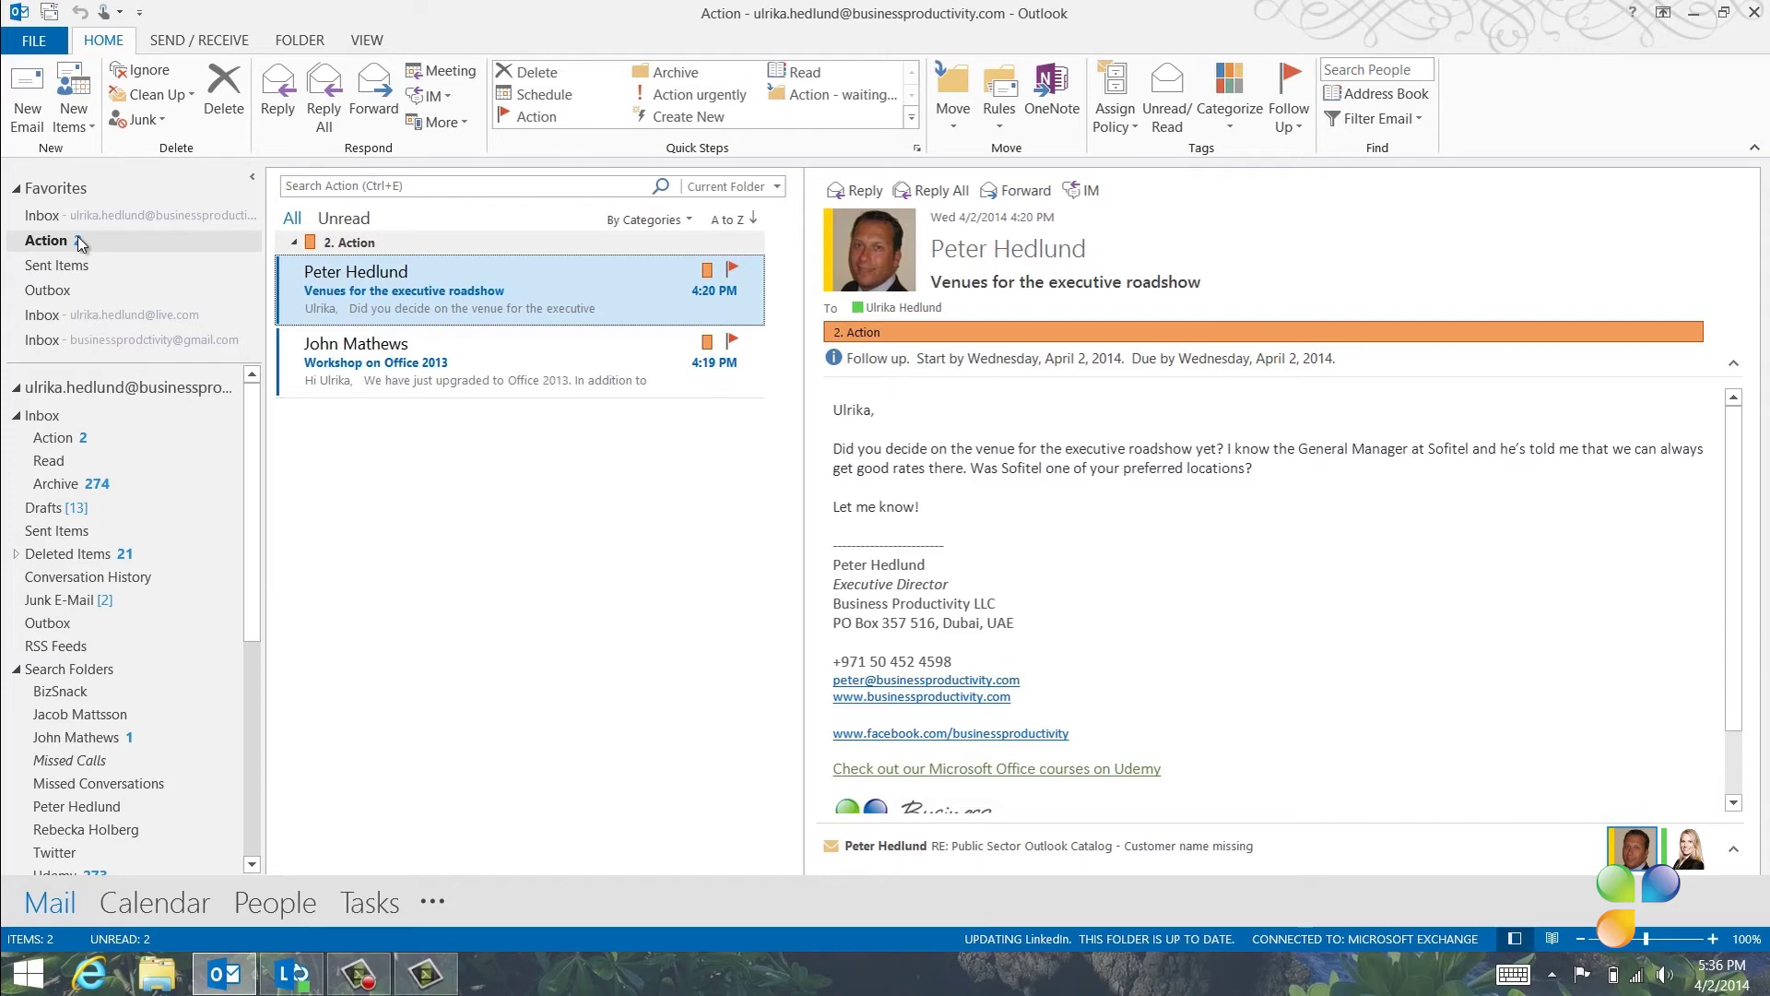
click(100, 485)
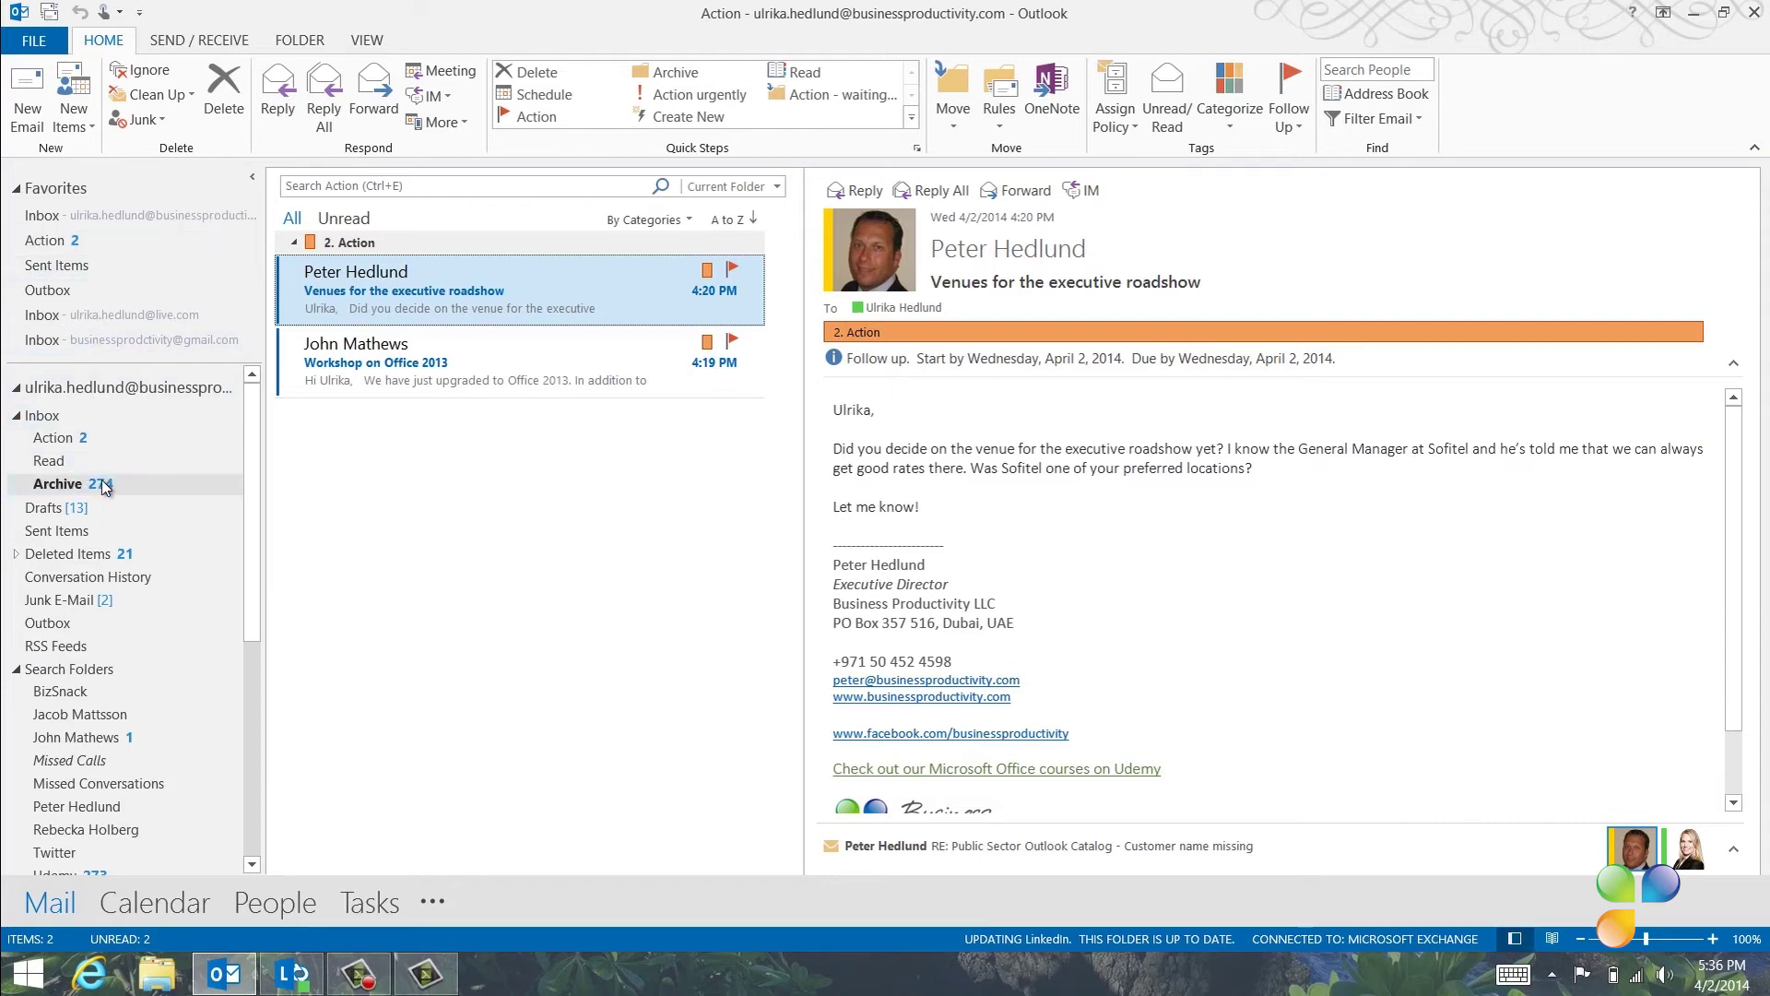
click(330, 184)
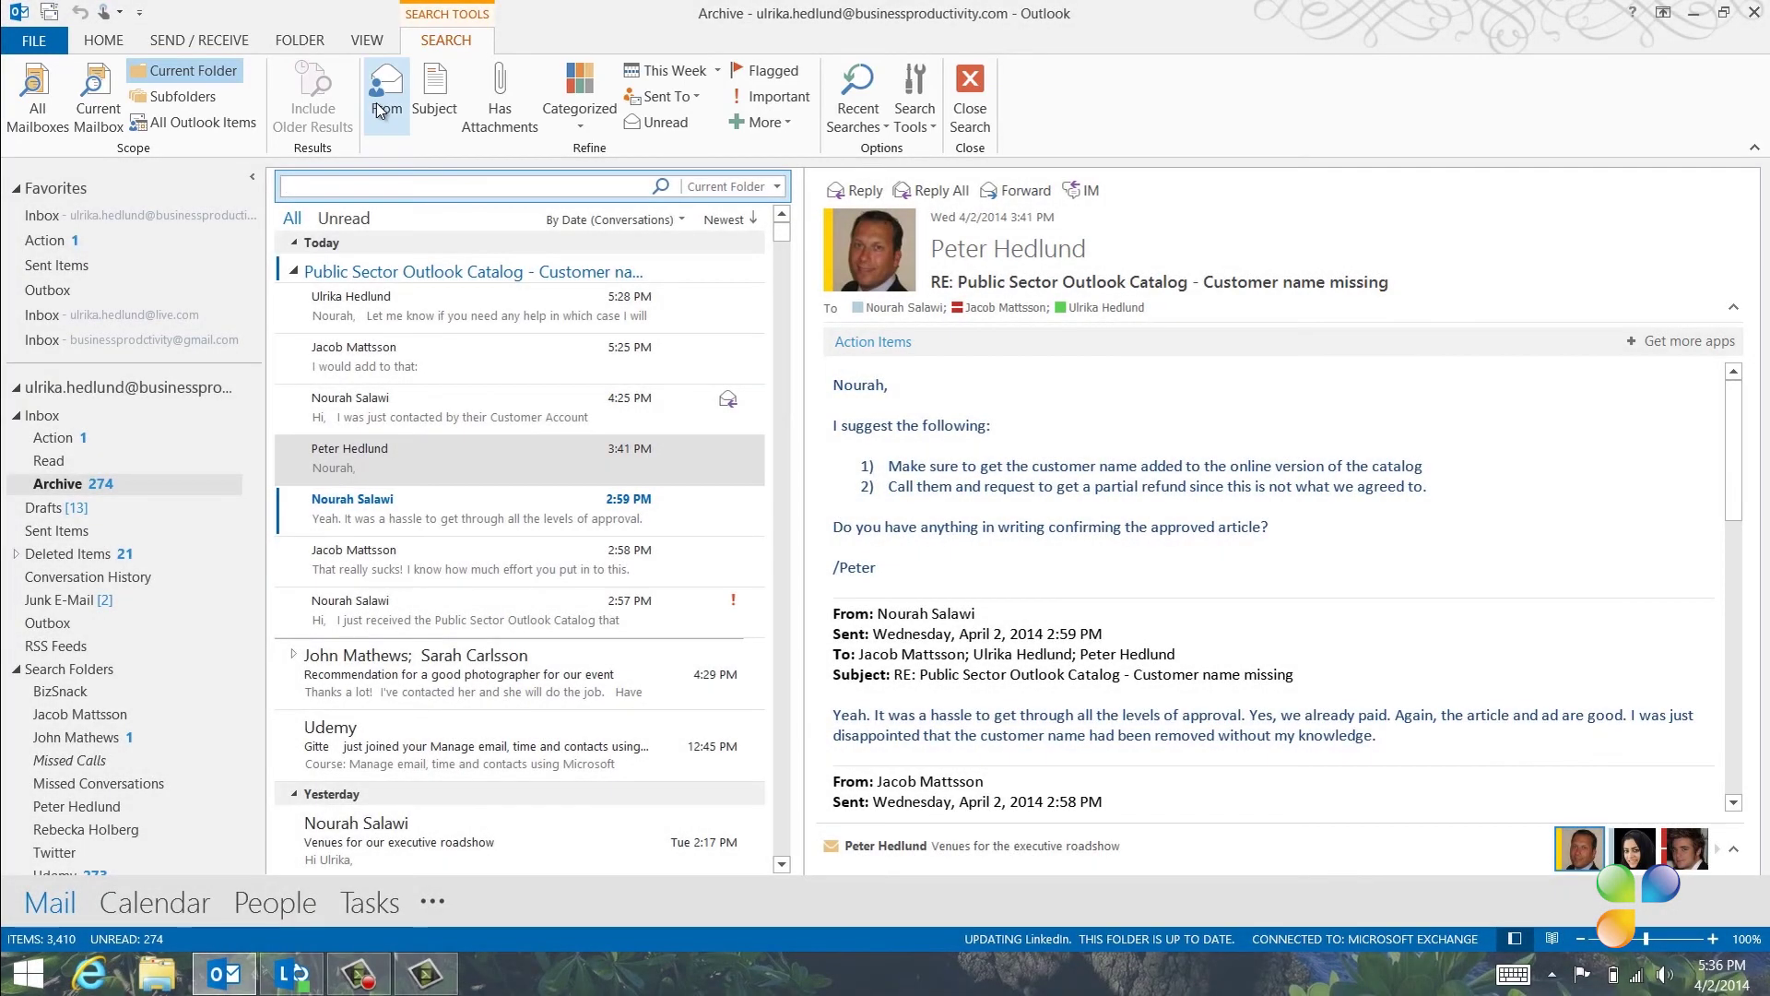
Step: Filter the Archive search to the marketing assistant as sender, adding the keyword 'sofitel'
click(379, 110)
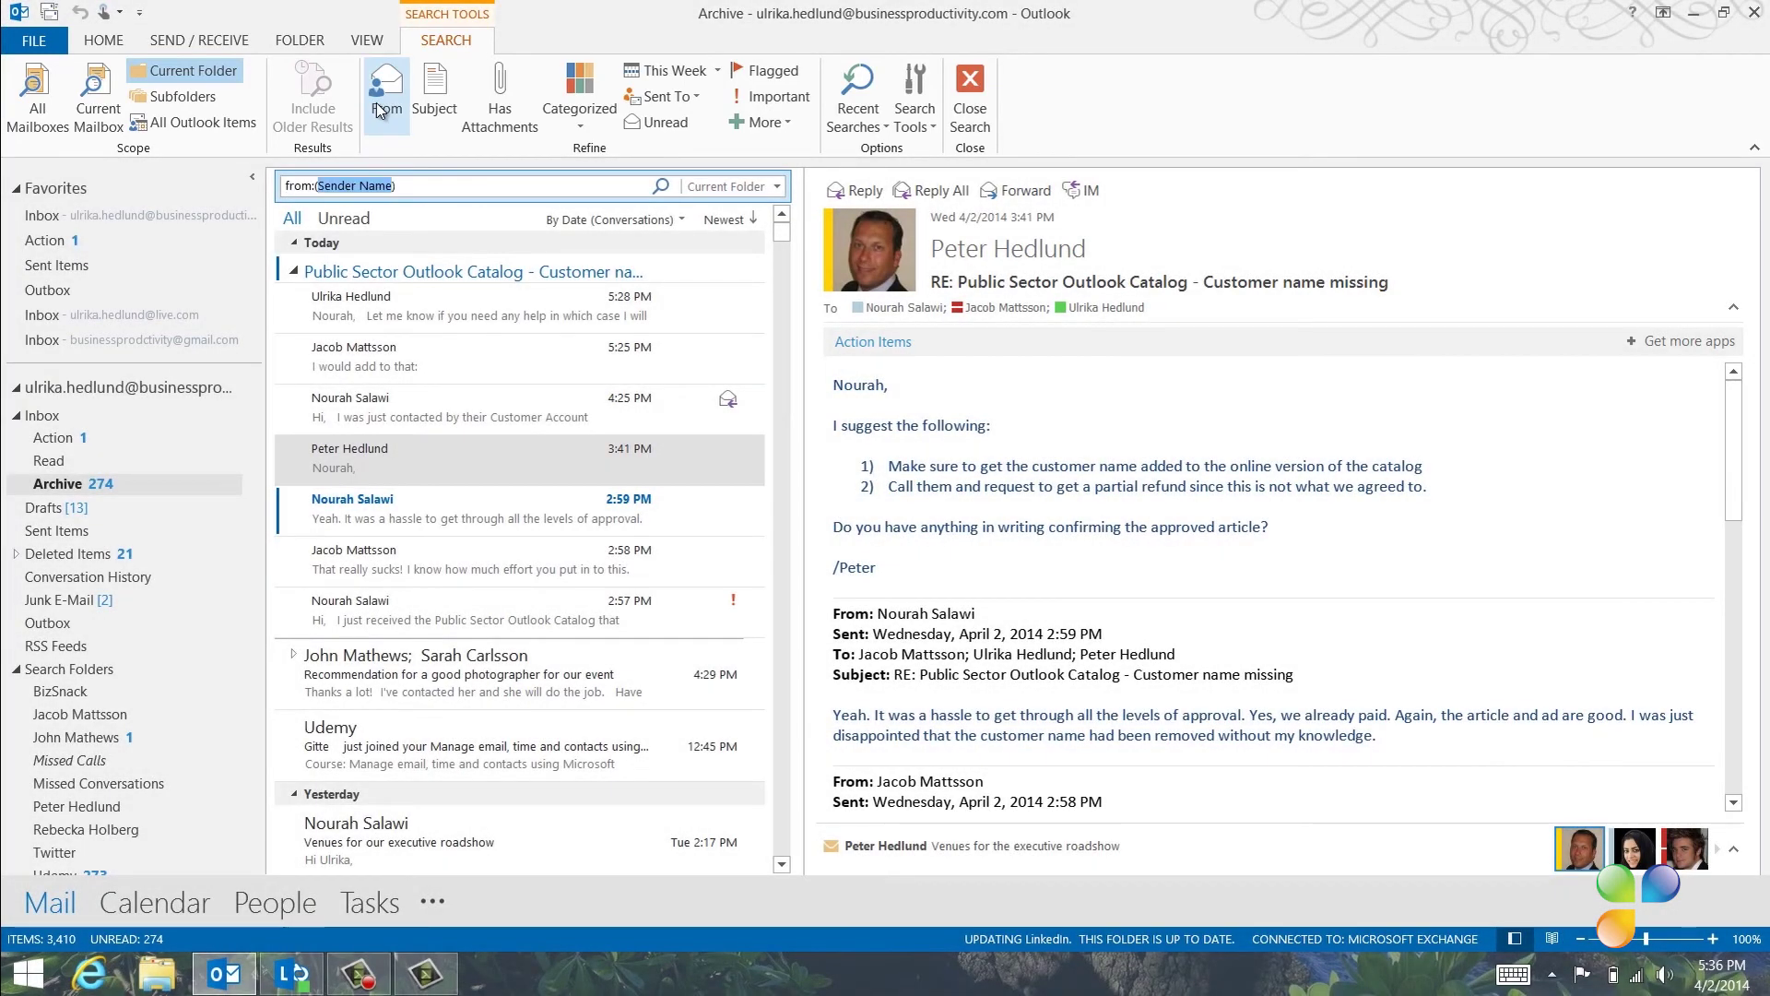
text(nourah)
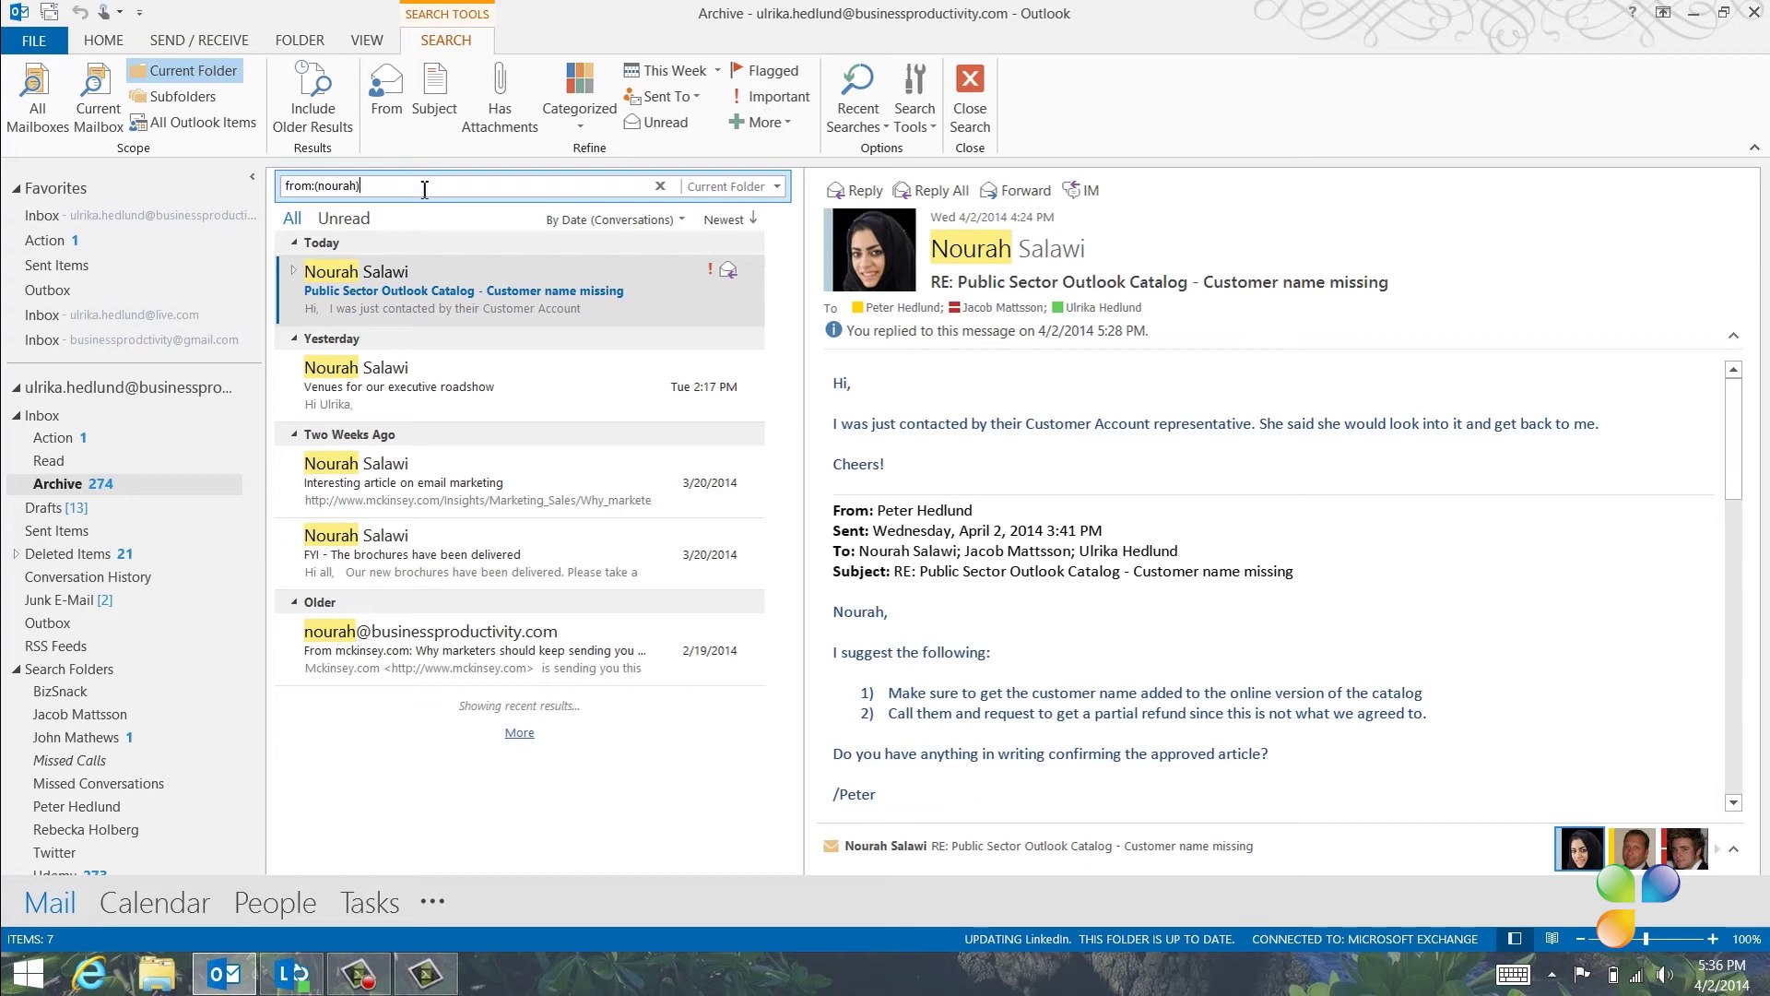
text(sofitel)
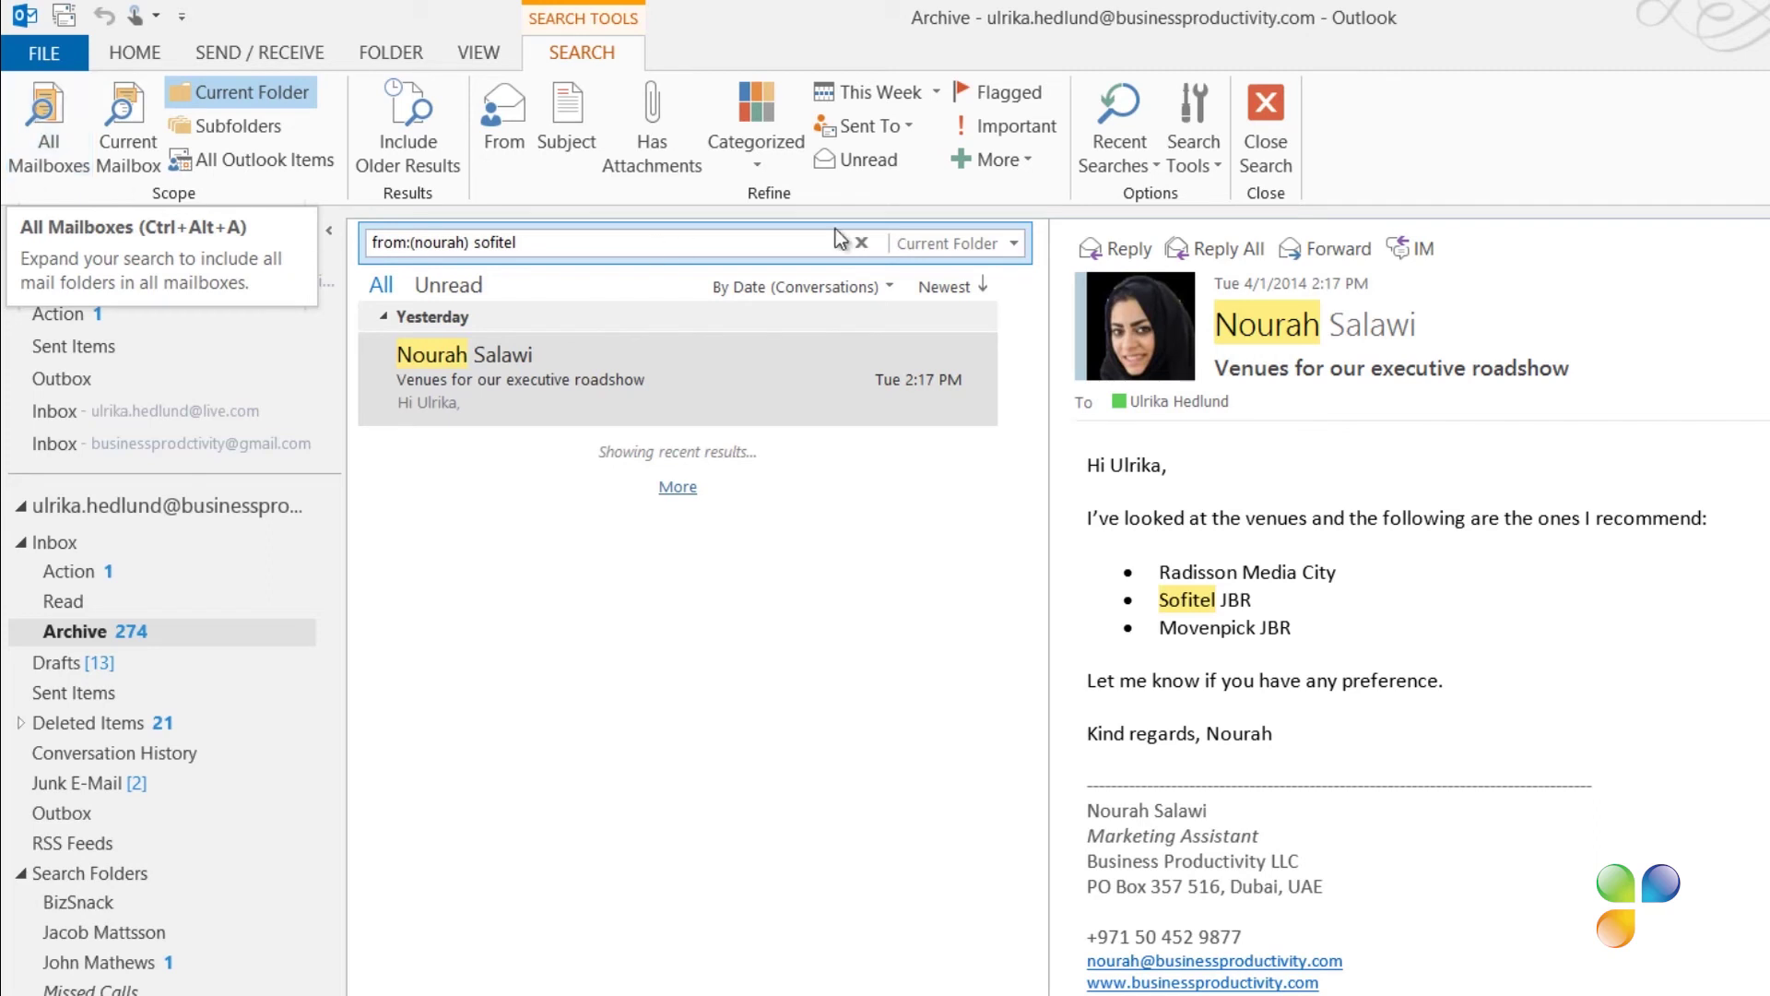
click(1202, 162)
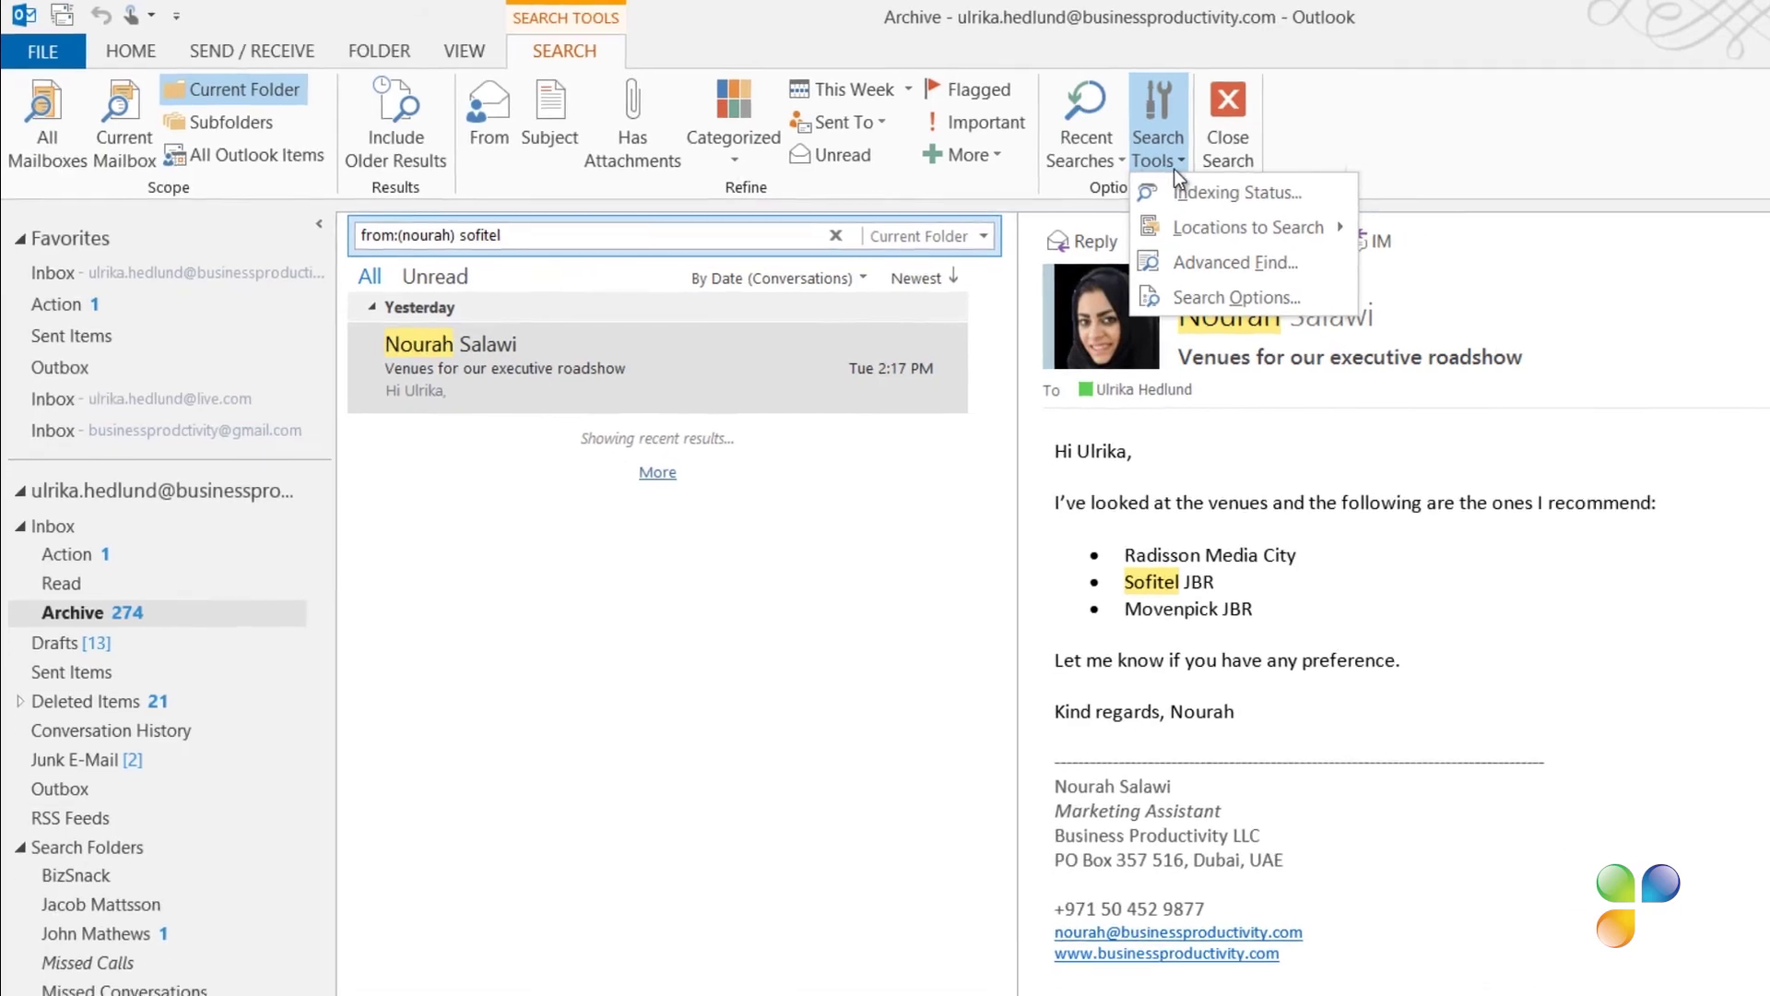
click(1235, 307)
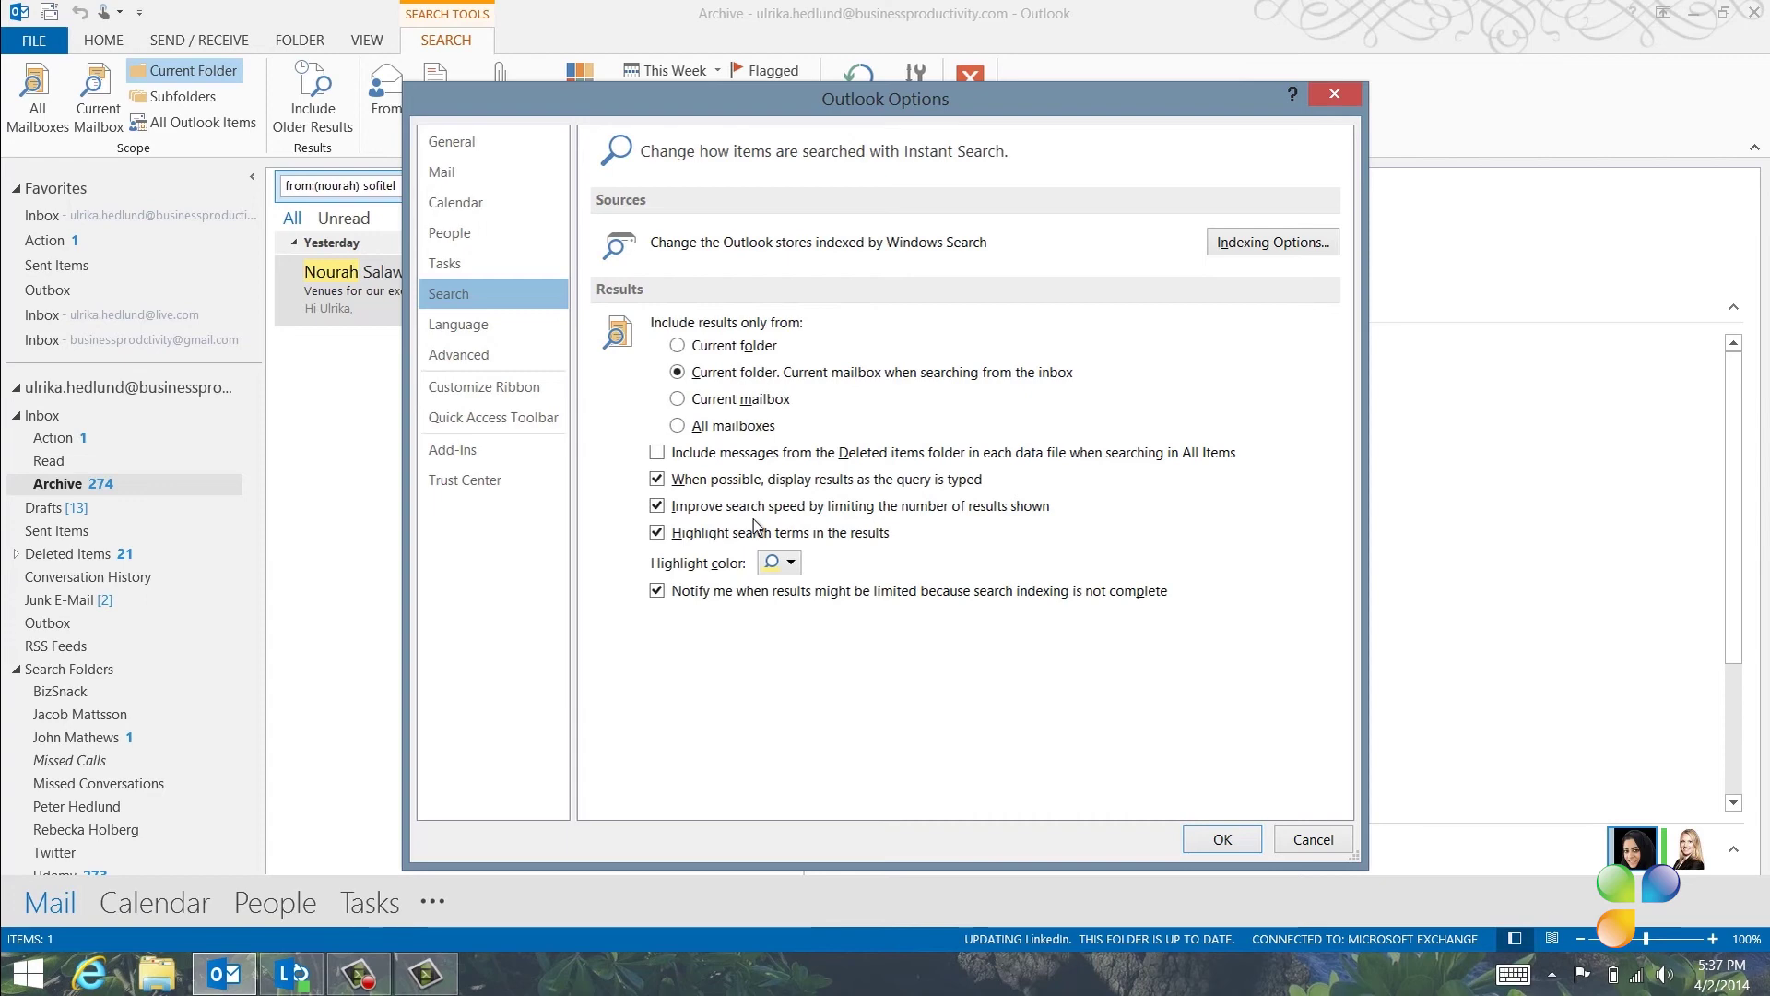
click(1223, 841)
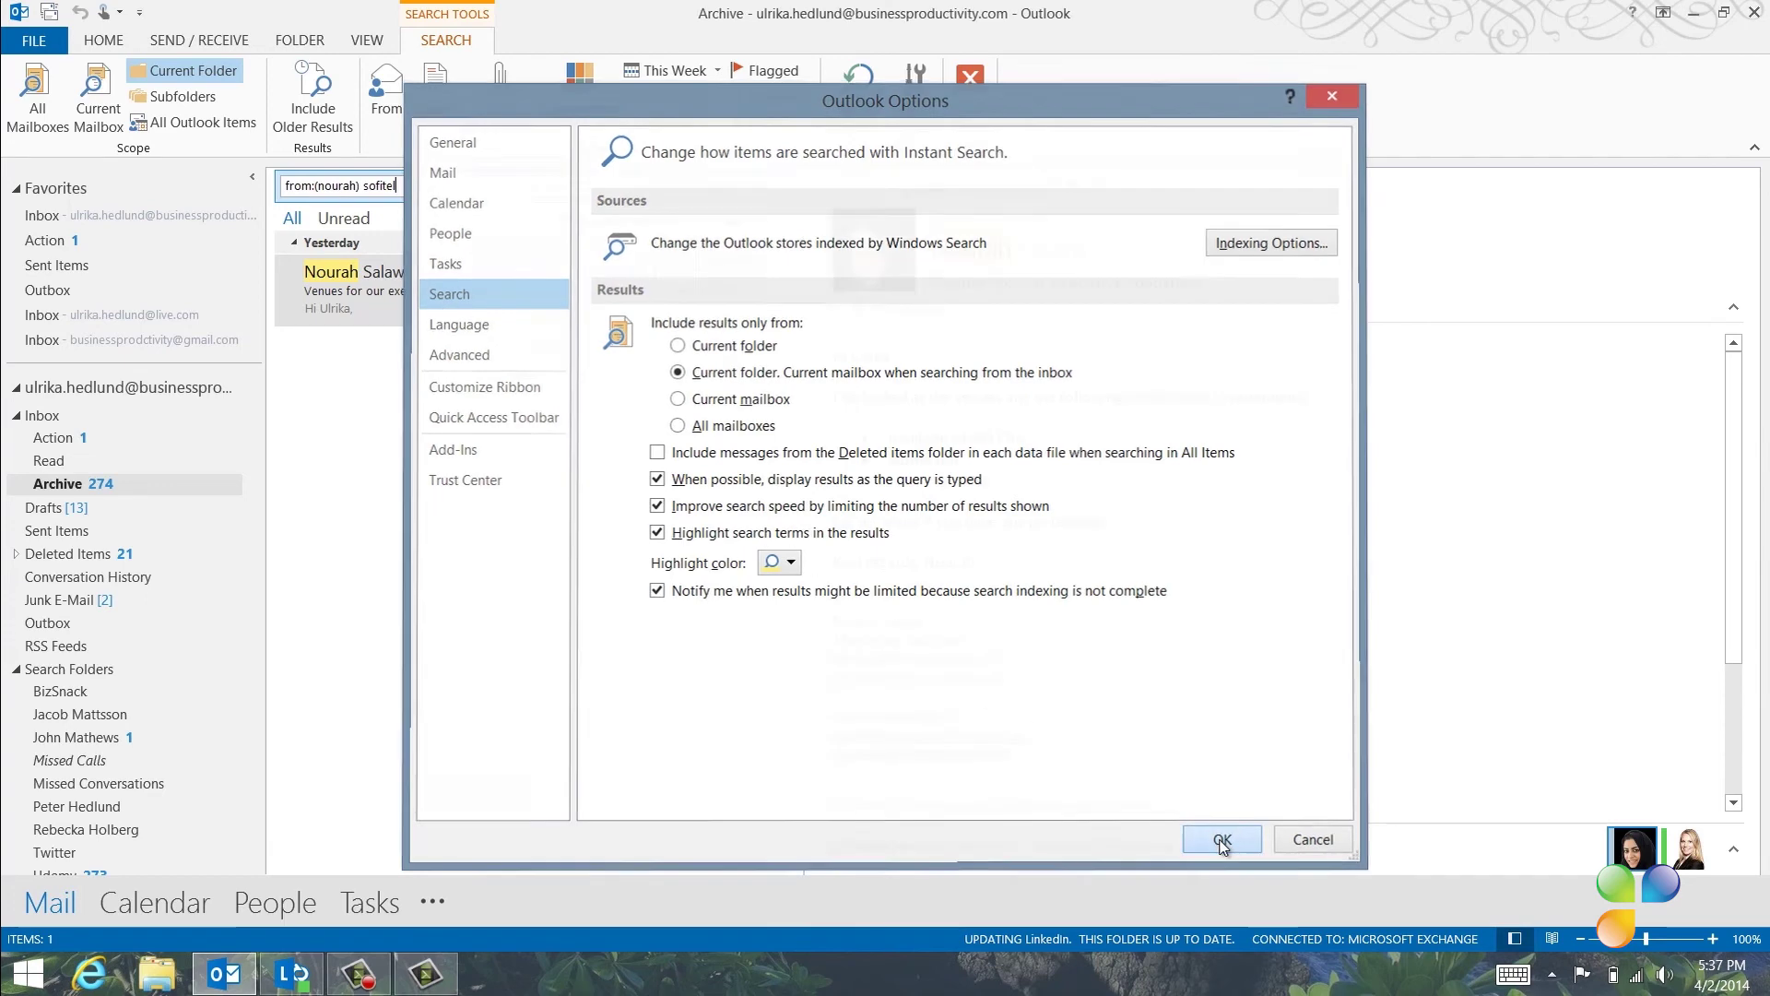
drag(1001, 485, 854, 440)
Step: Copy the recommended venue list and return to the Action folder
right_click(930, 441)
click(963, 457)
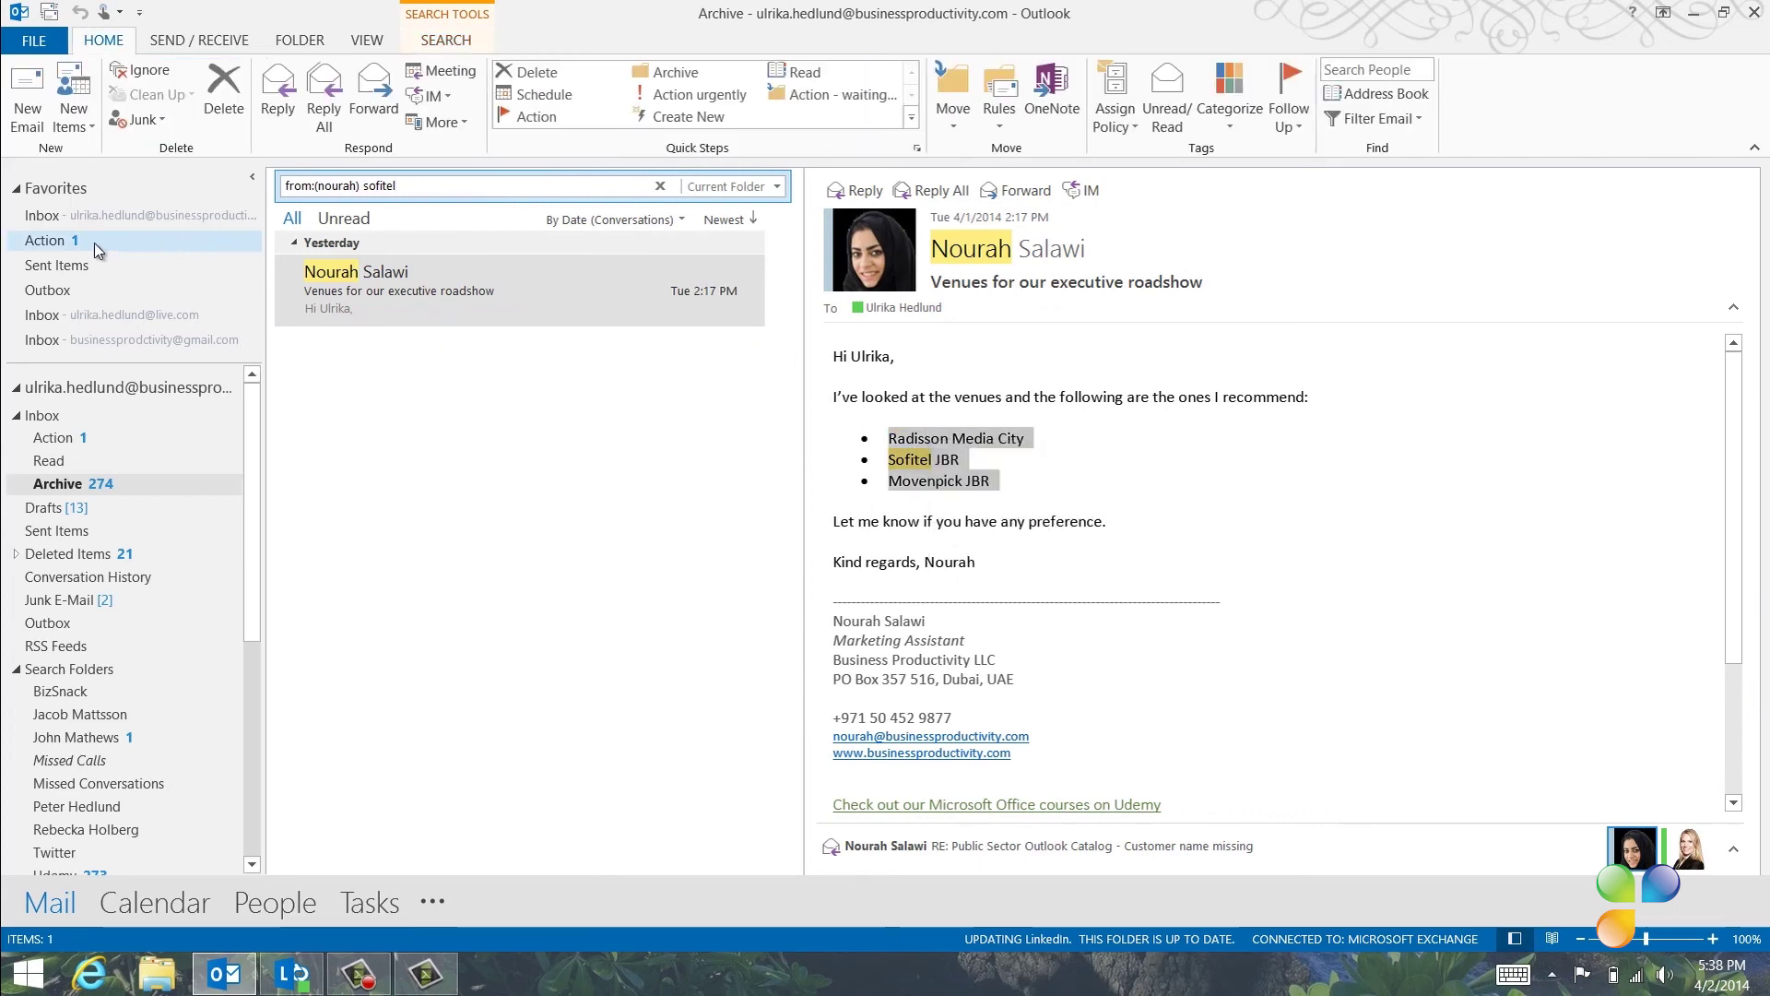
click(91, 245)
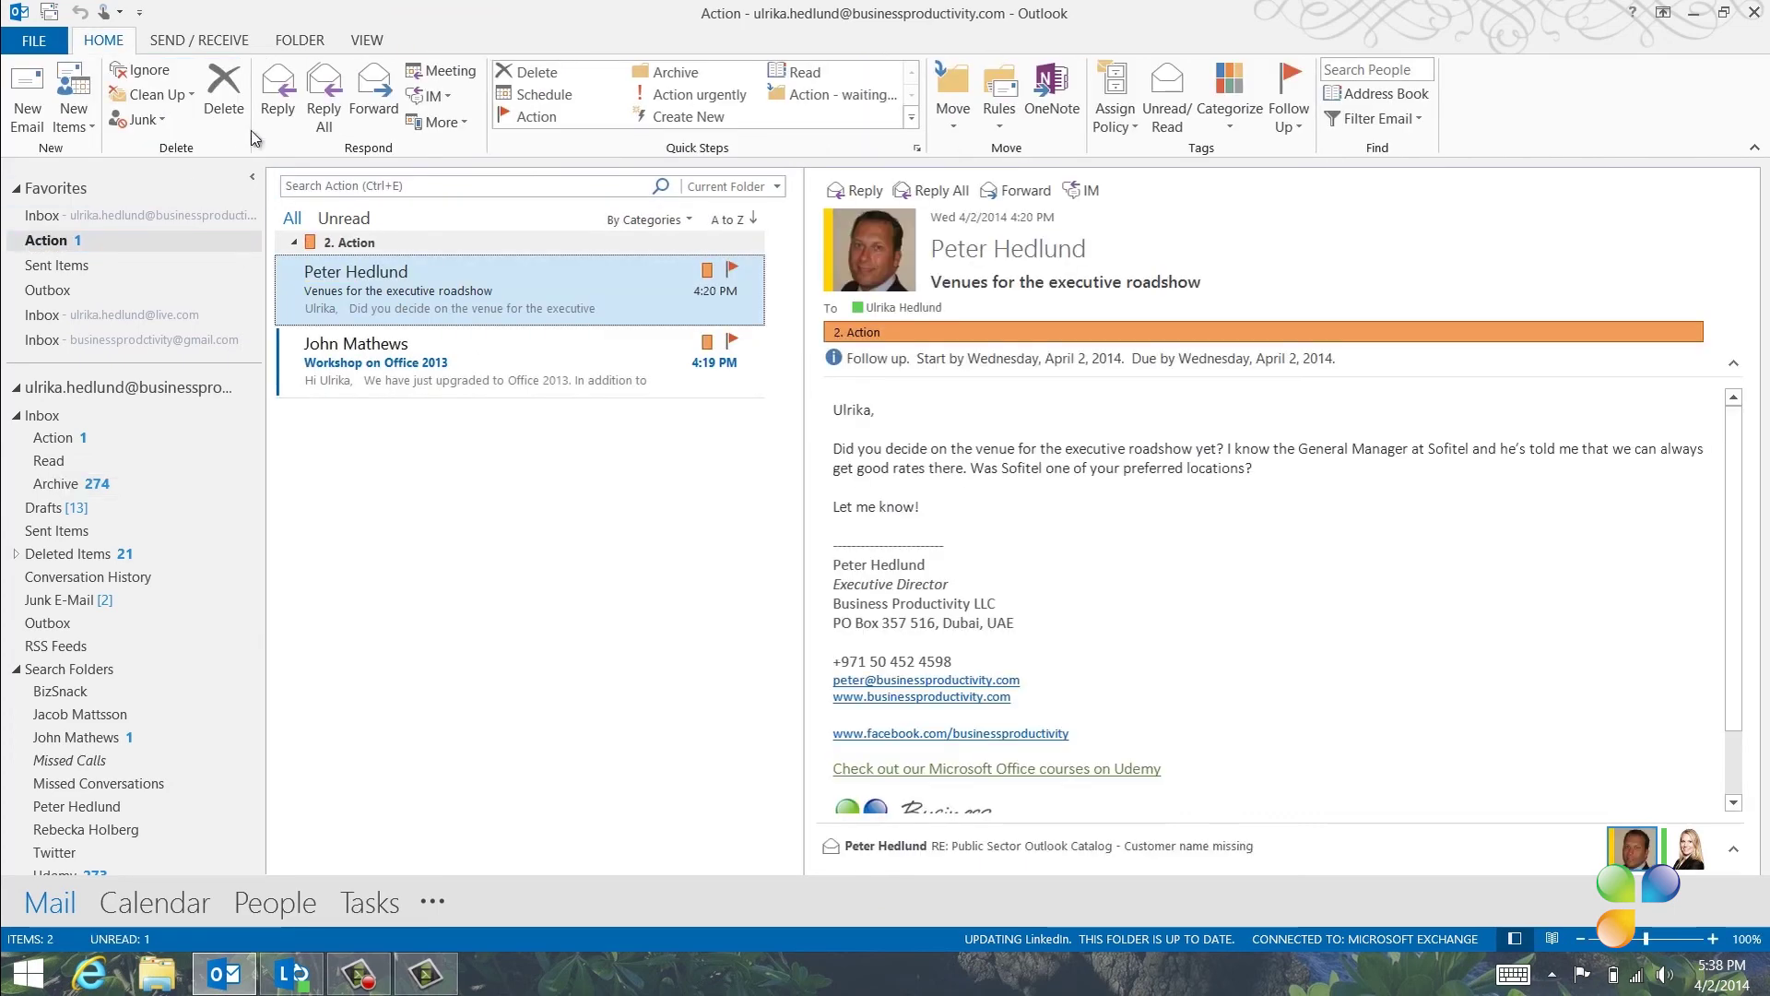
Step: Reply 'Yes,' with the pasted venue list, send it, and archive the roadshow email
click(278, 92)
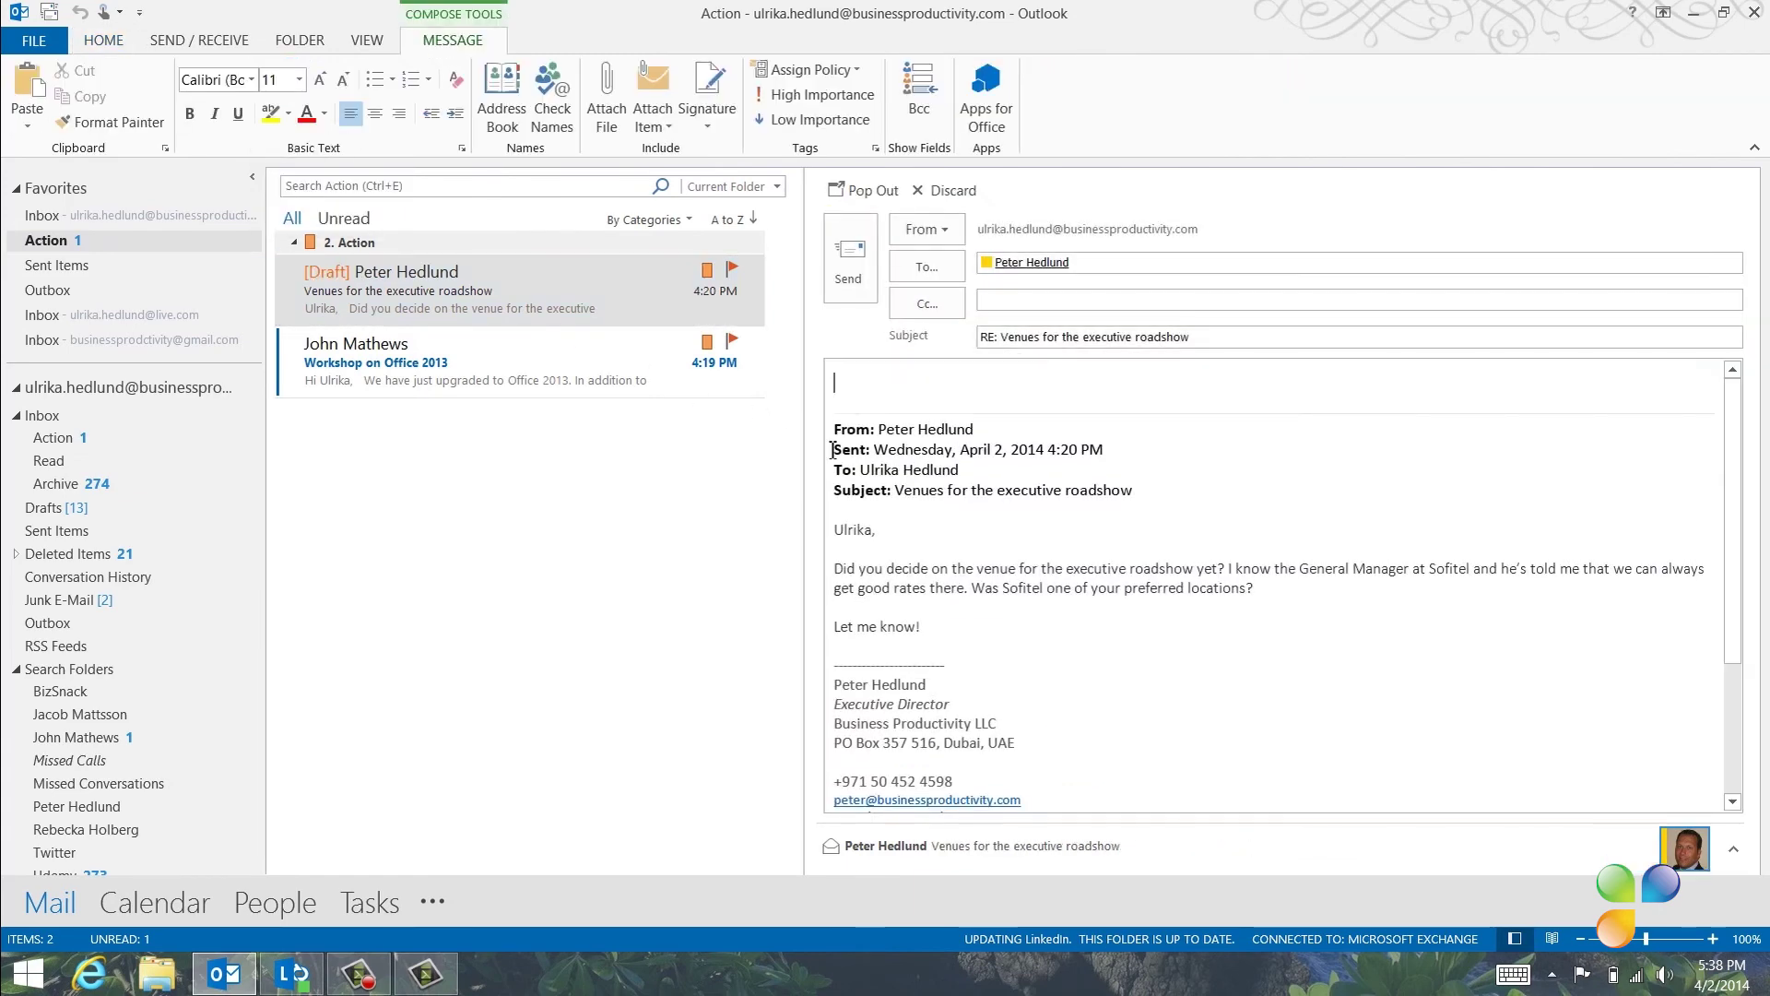
text(Yes,)
key(ctrl+v)
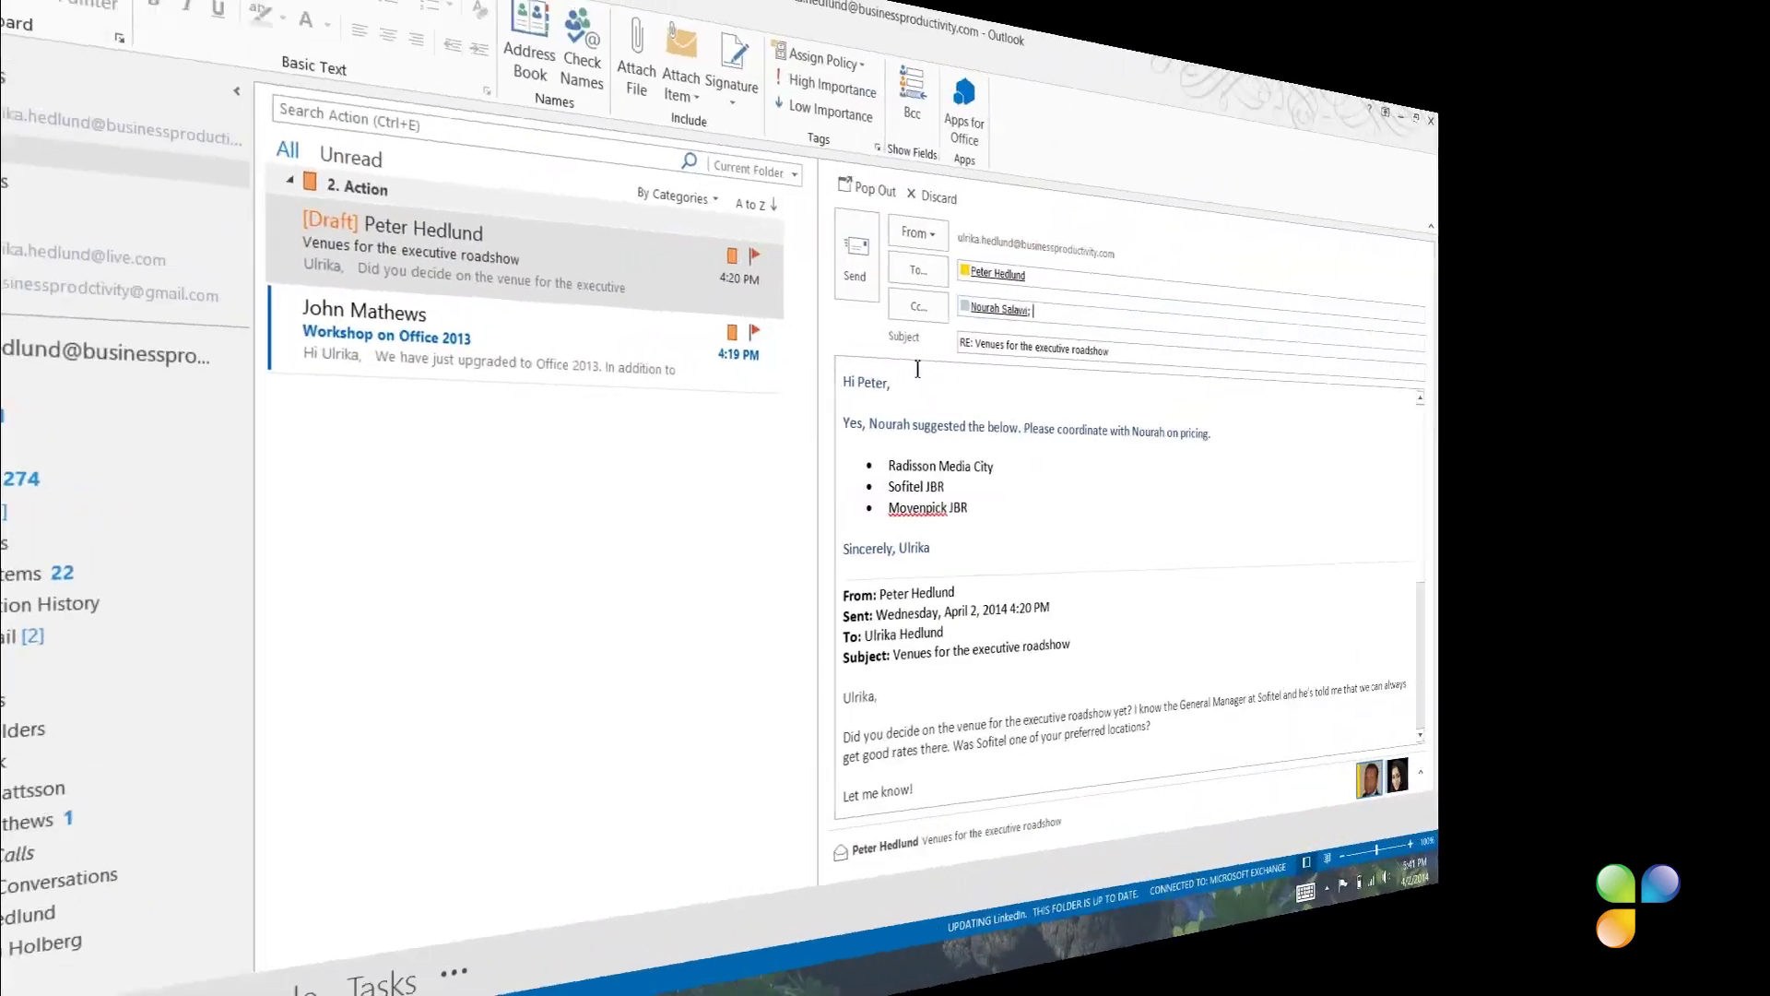
click(854, 260)
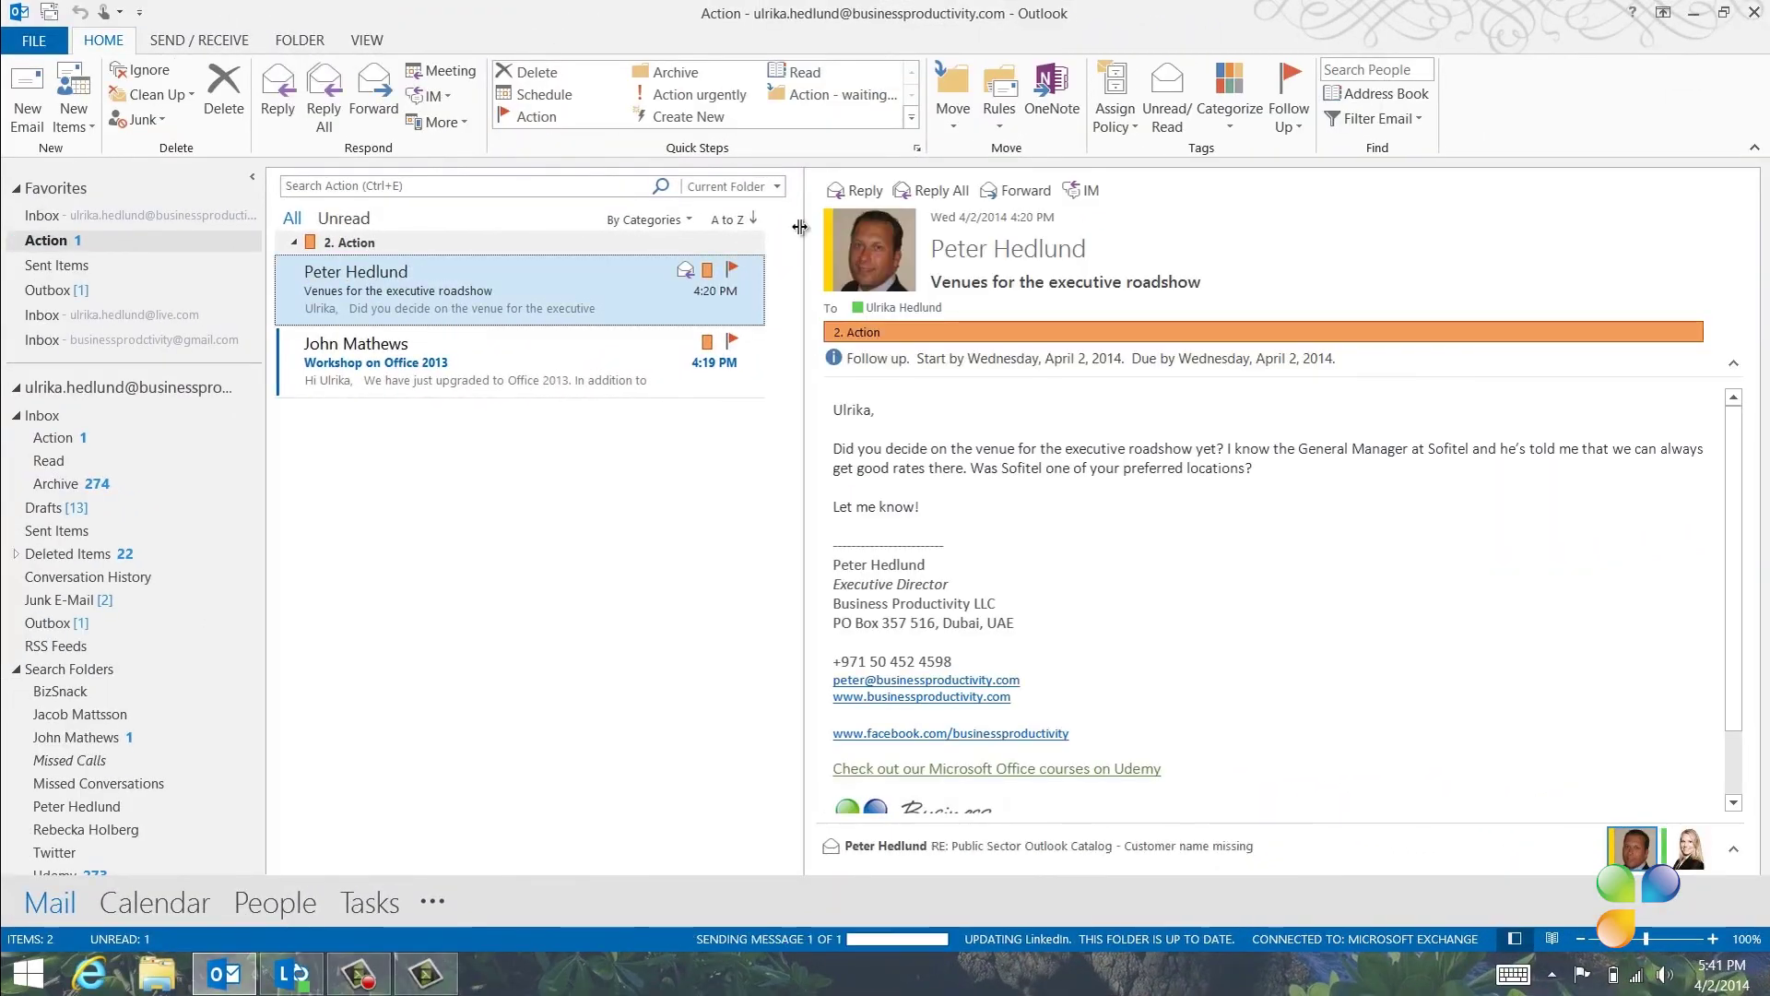
click(691, 80)
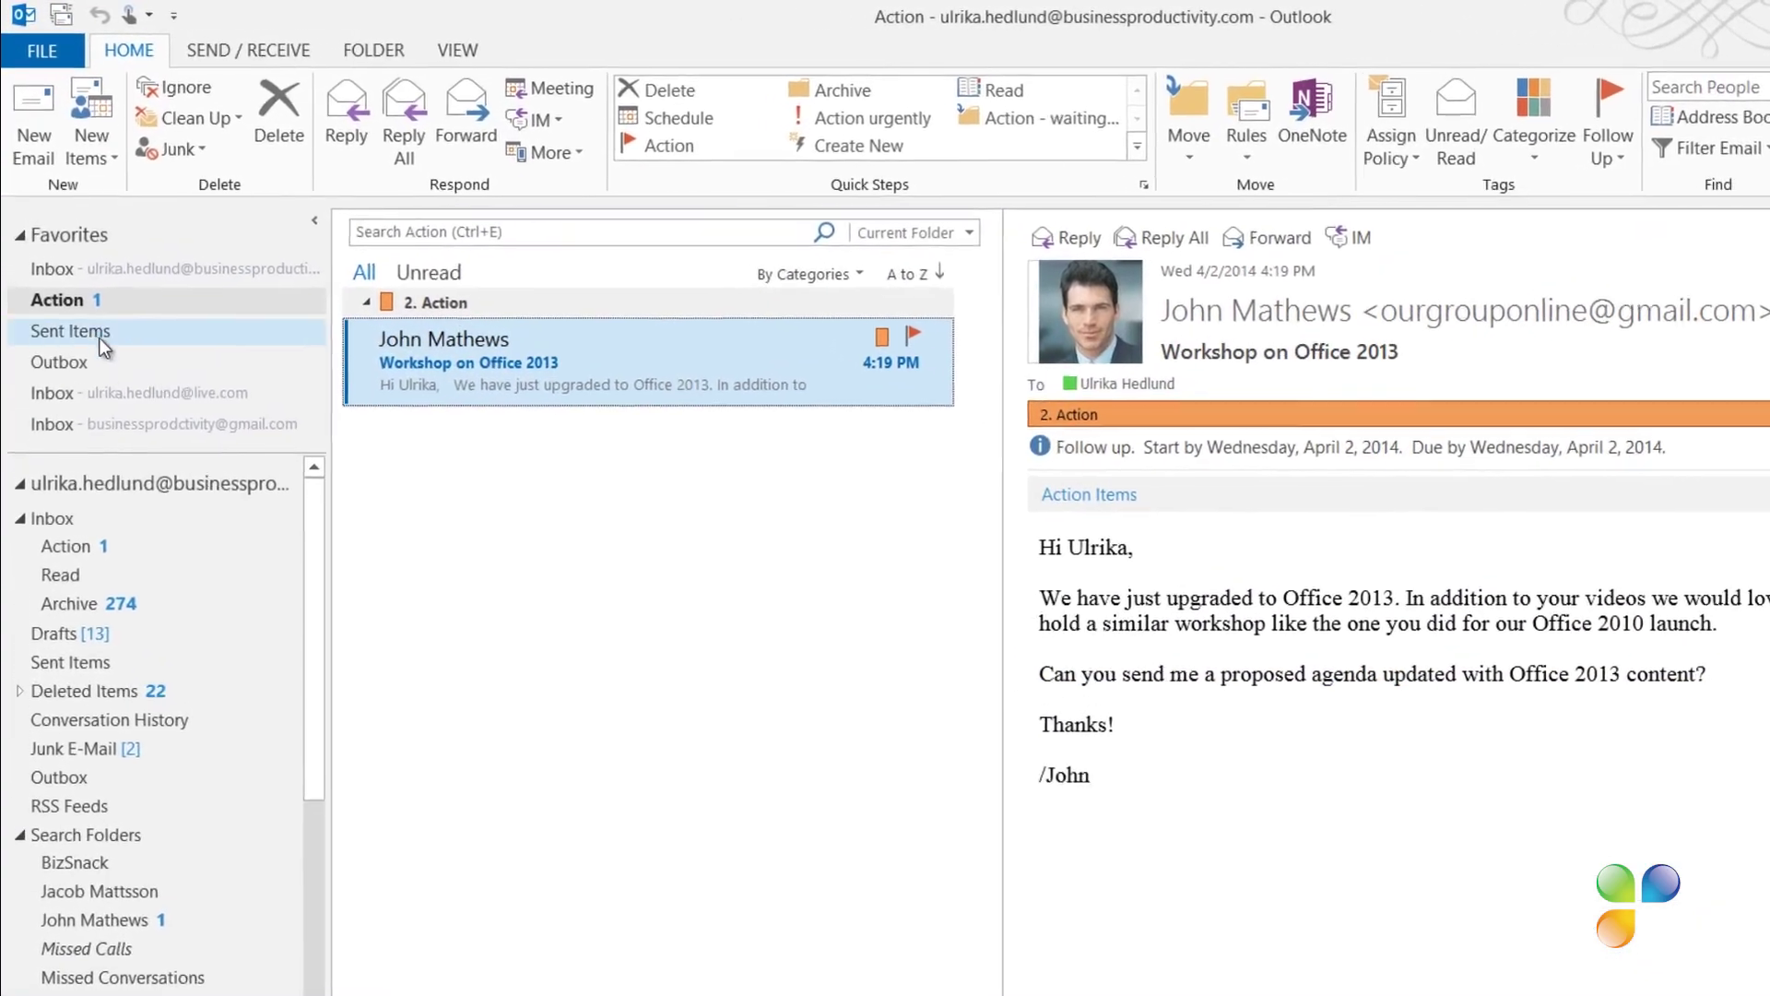
Step: Search Sent Items for emails with attachments sent to the workshop contact
click(74, 269)
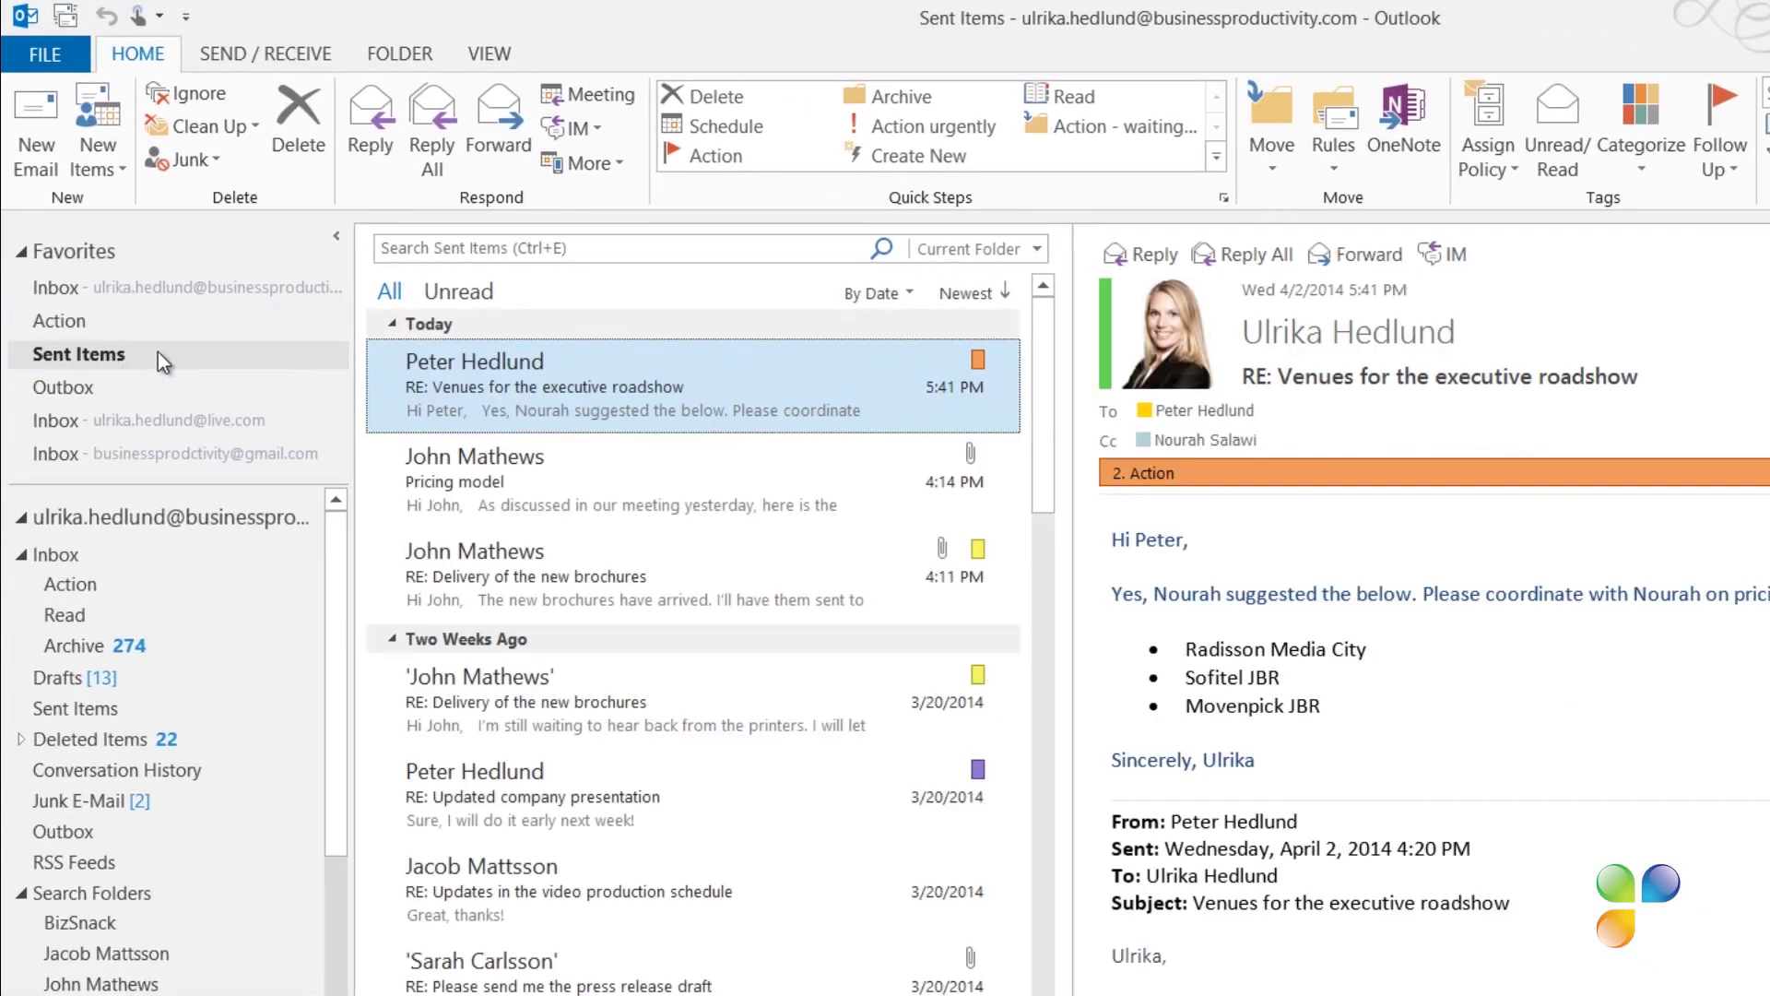
click(413, 253)
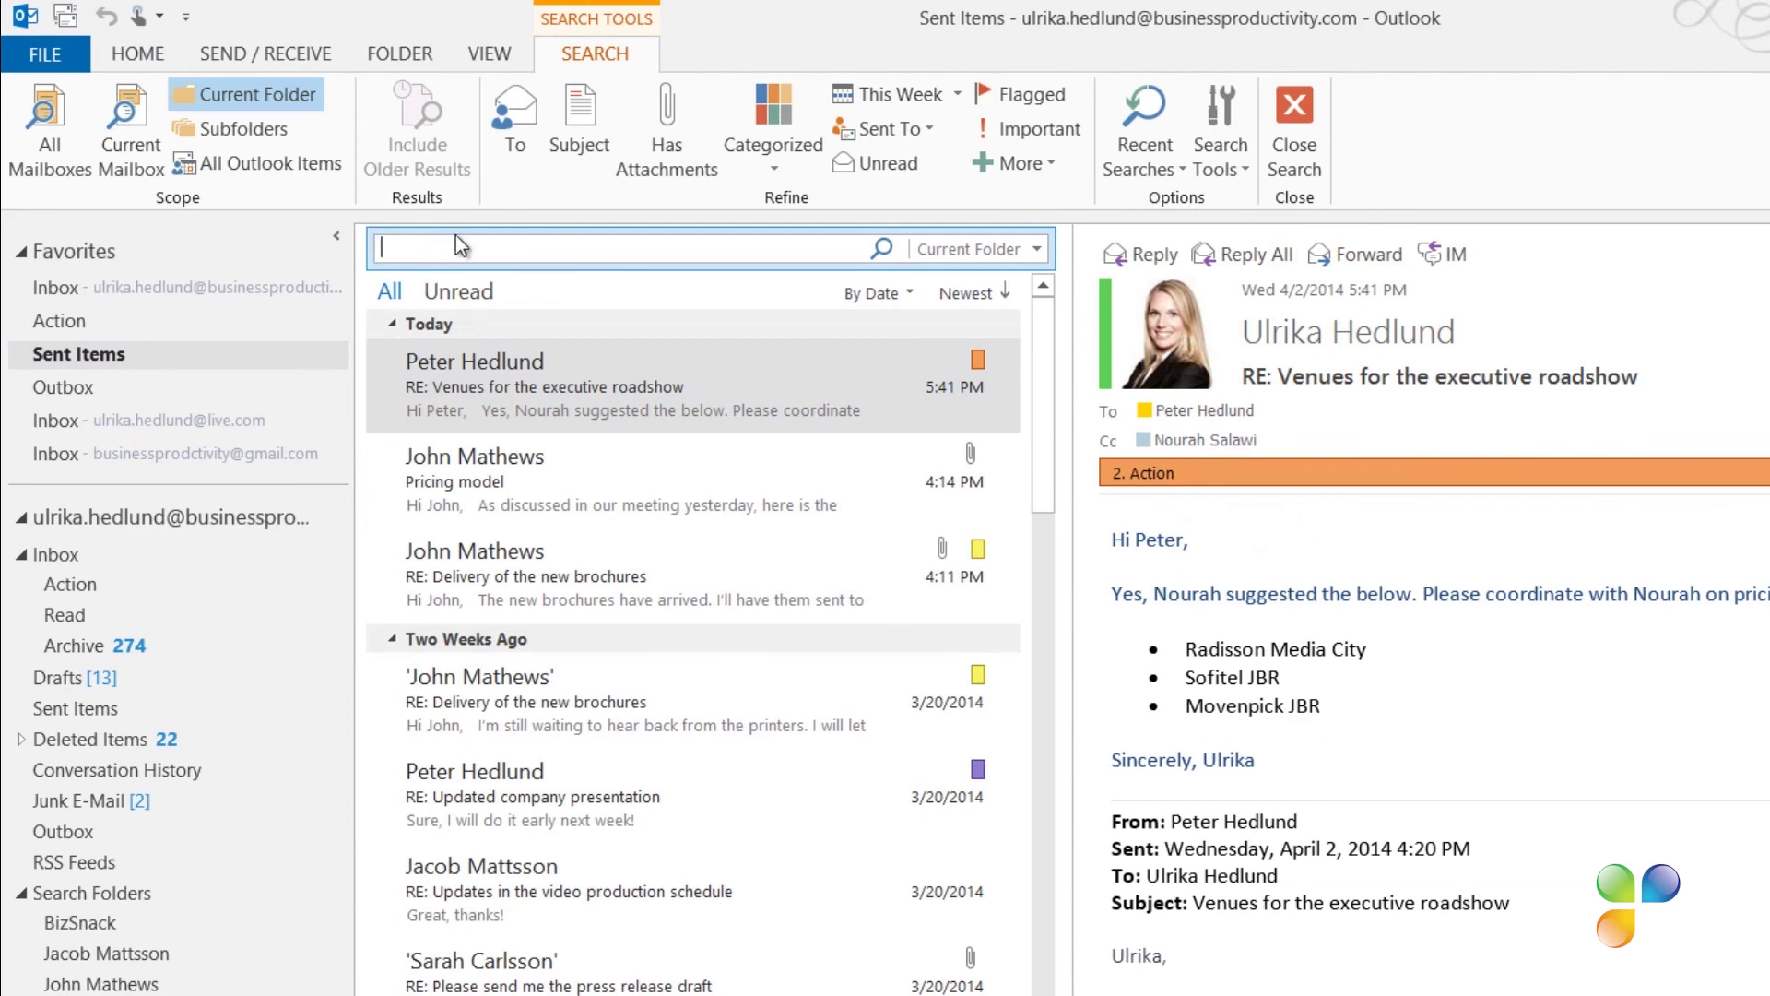
click(518, 136)
text(john)
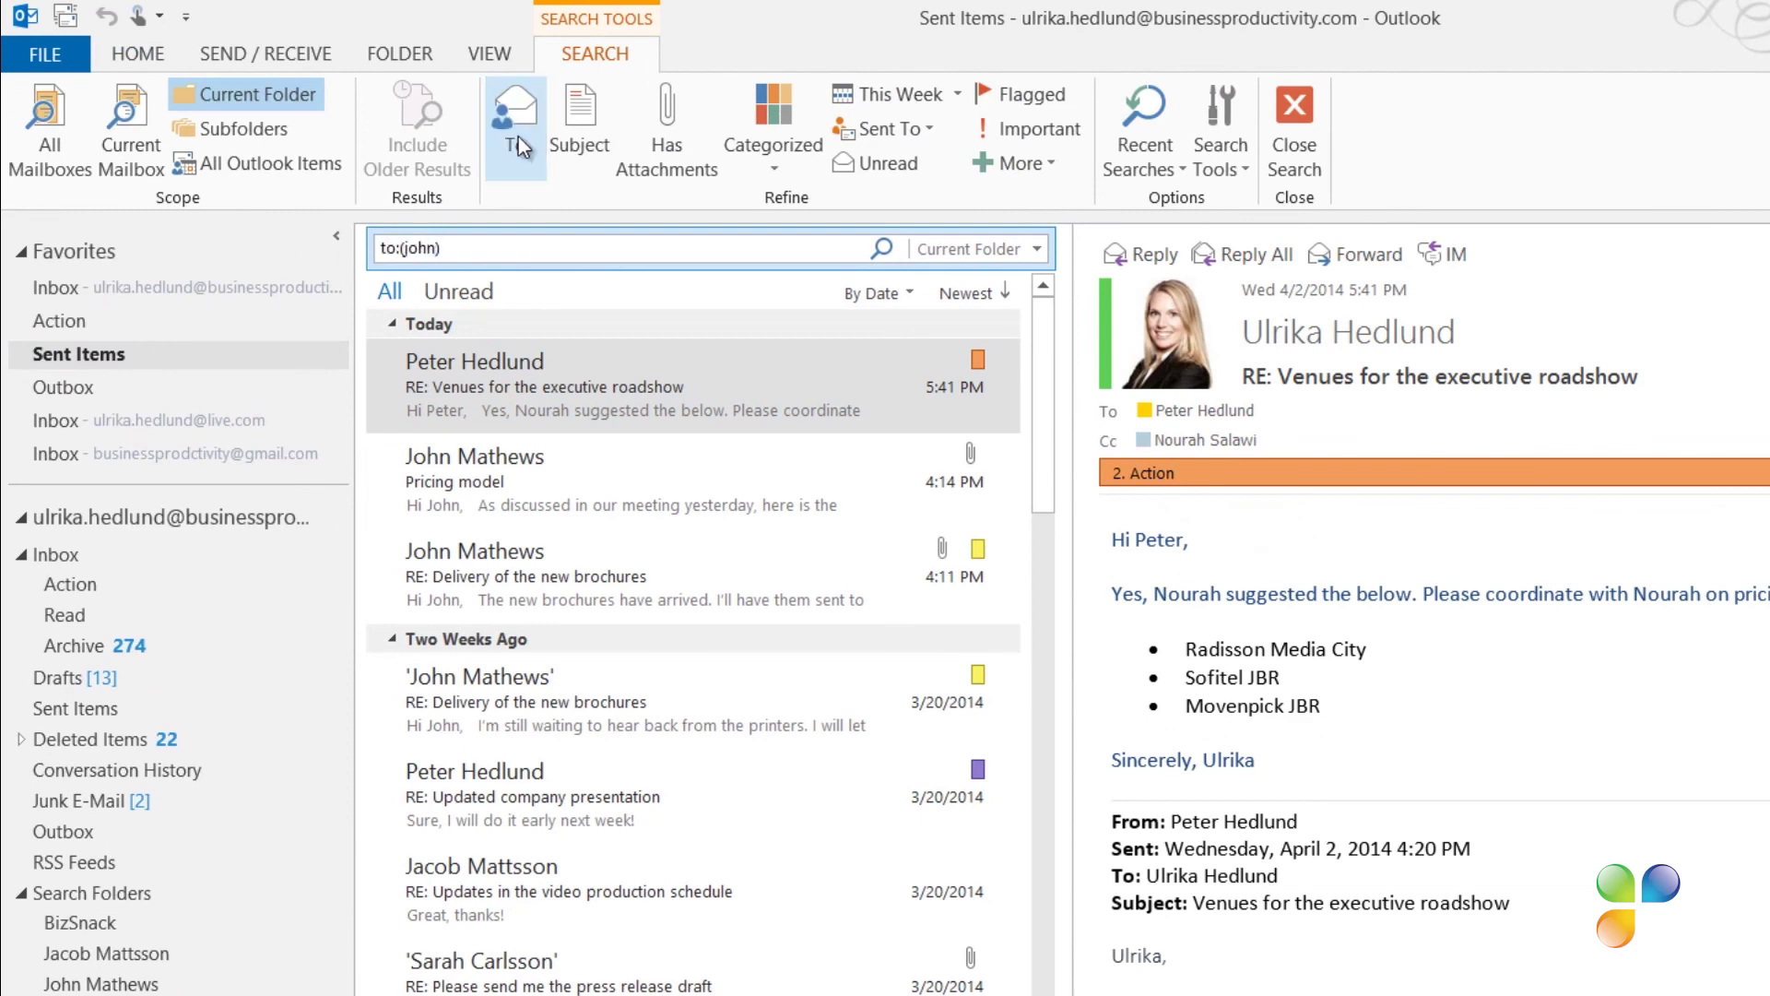
click(656, 153)
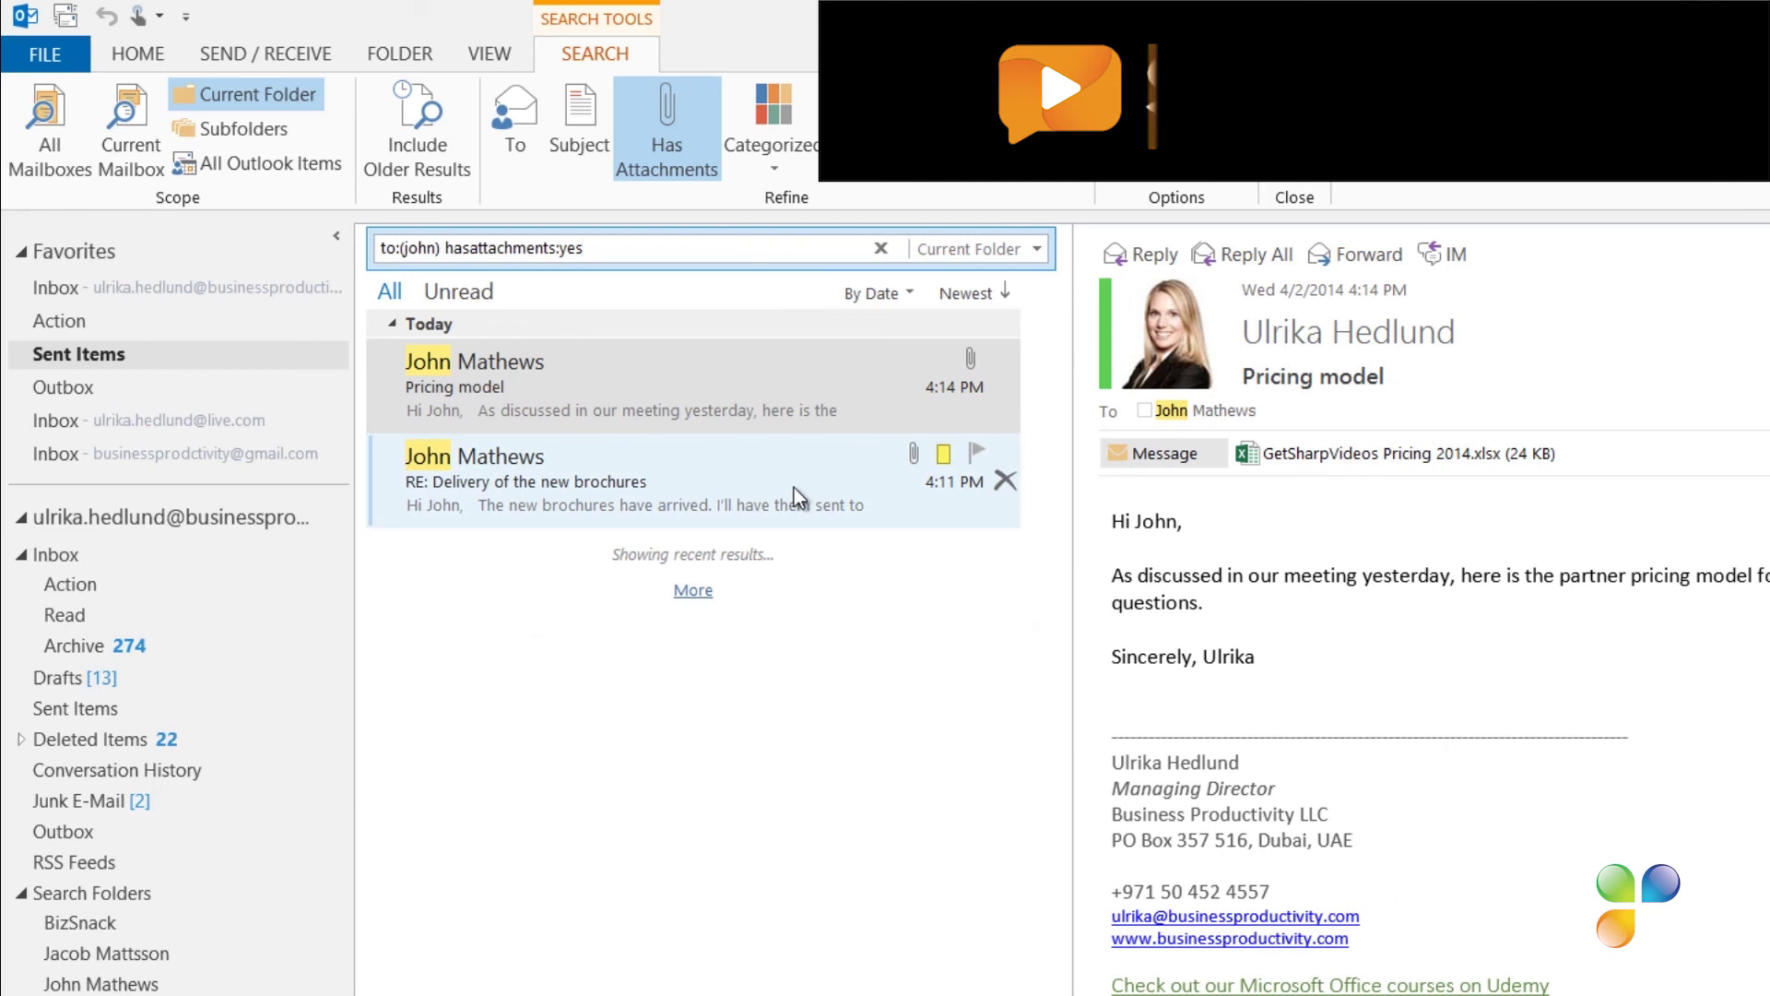
Step: Open the 11/24/2011 proposed agenda email, preview its .docx attachment, and select the agenda text
click(689, 595)
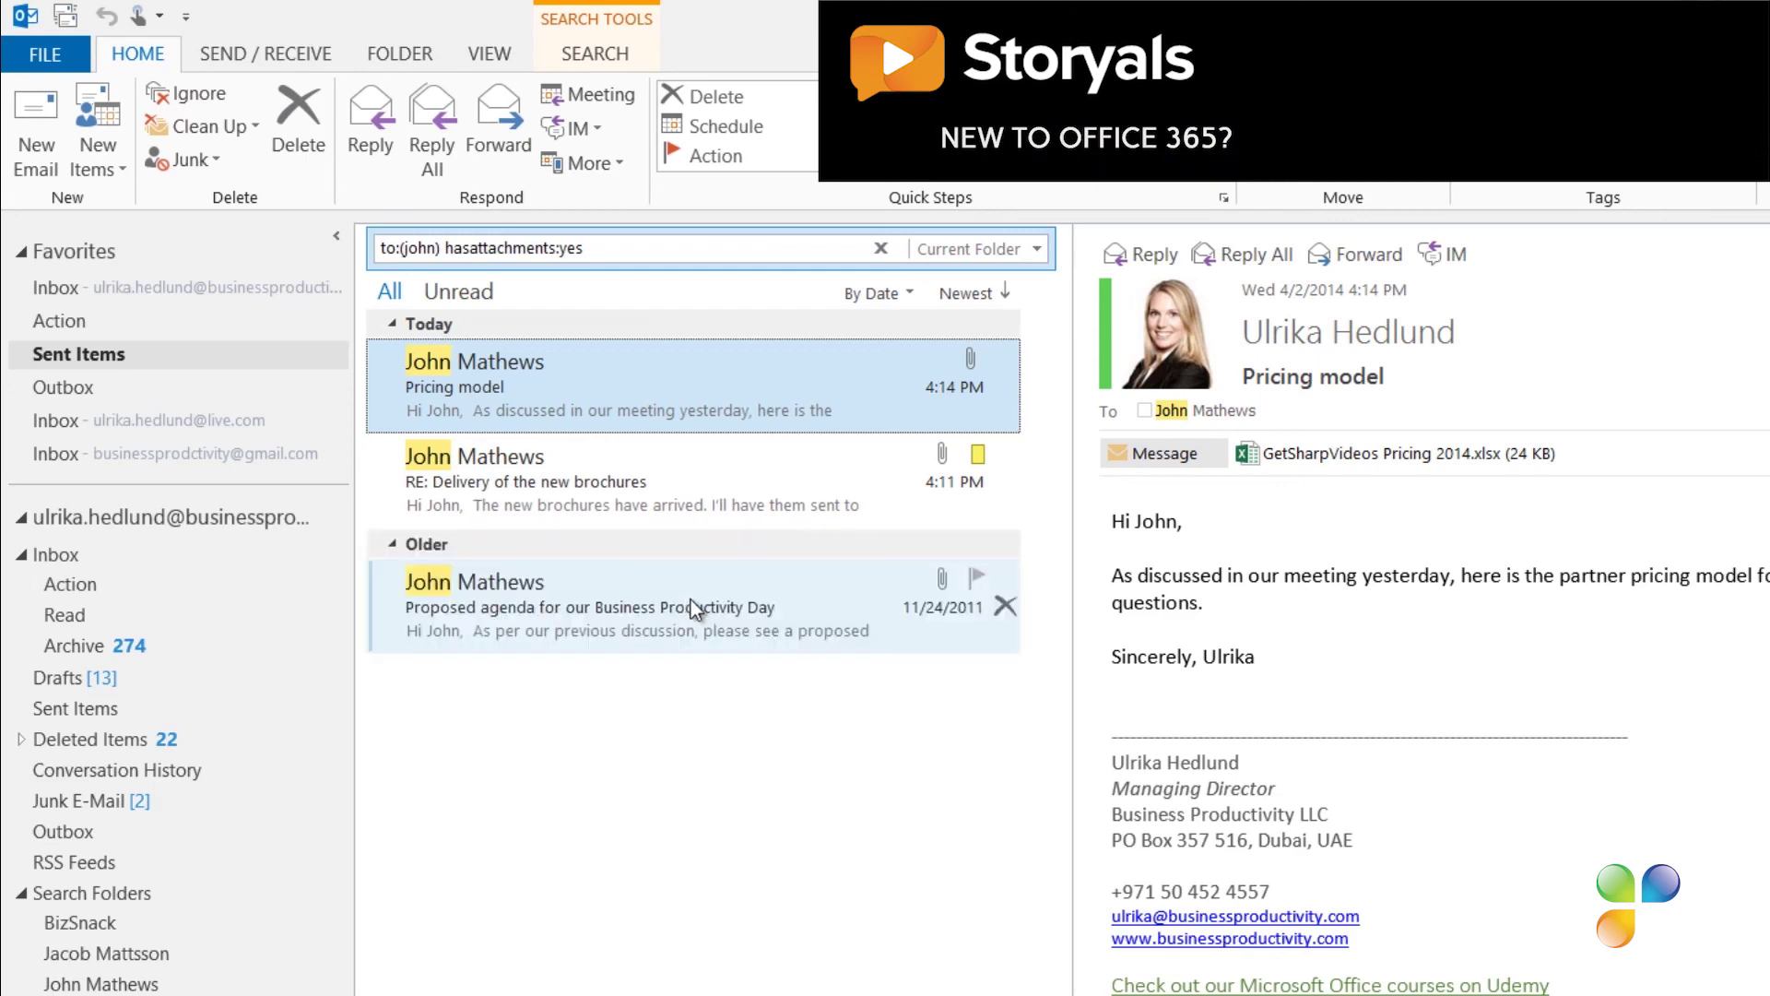
click(729, 621)
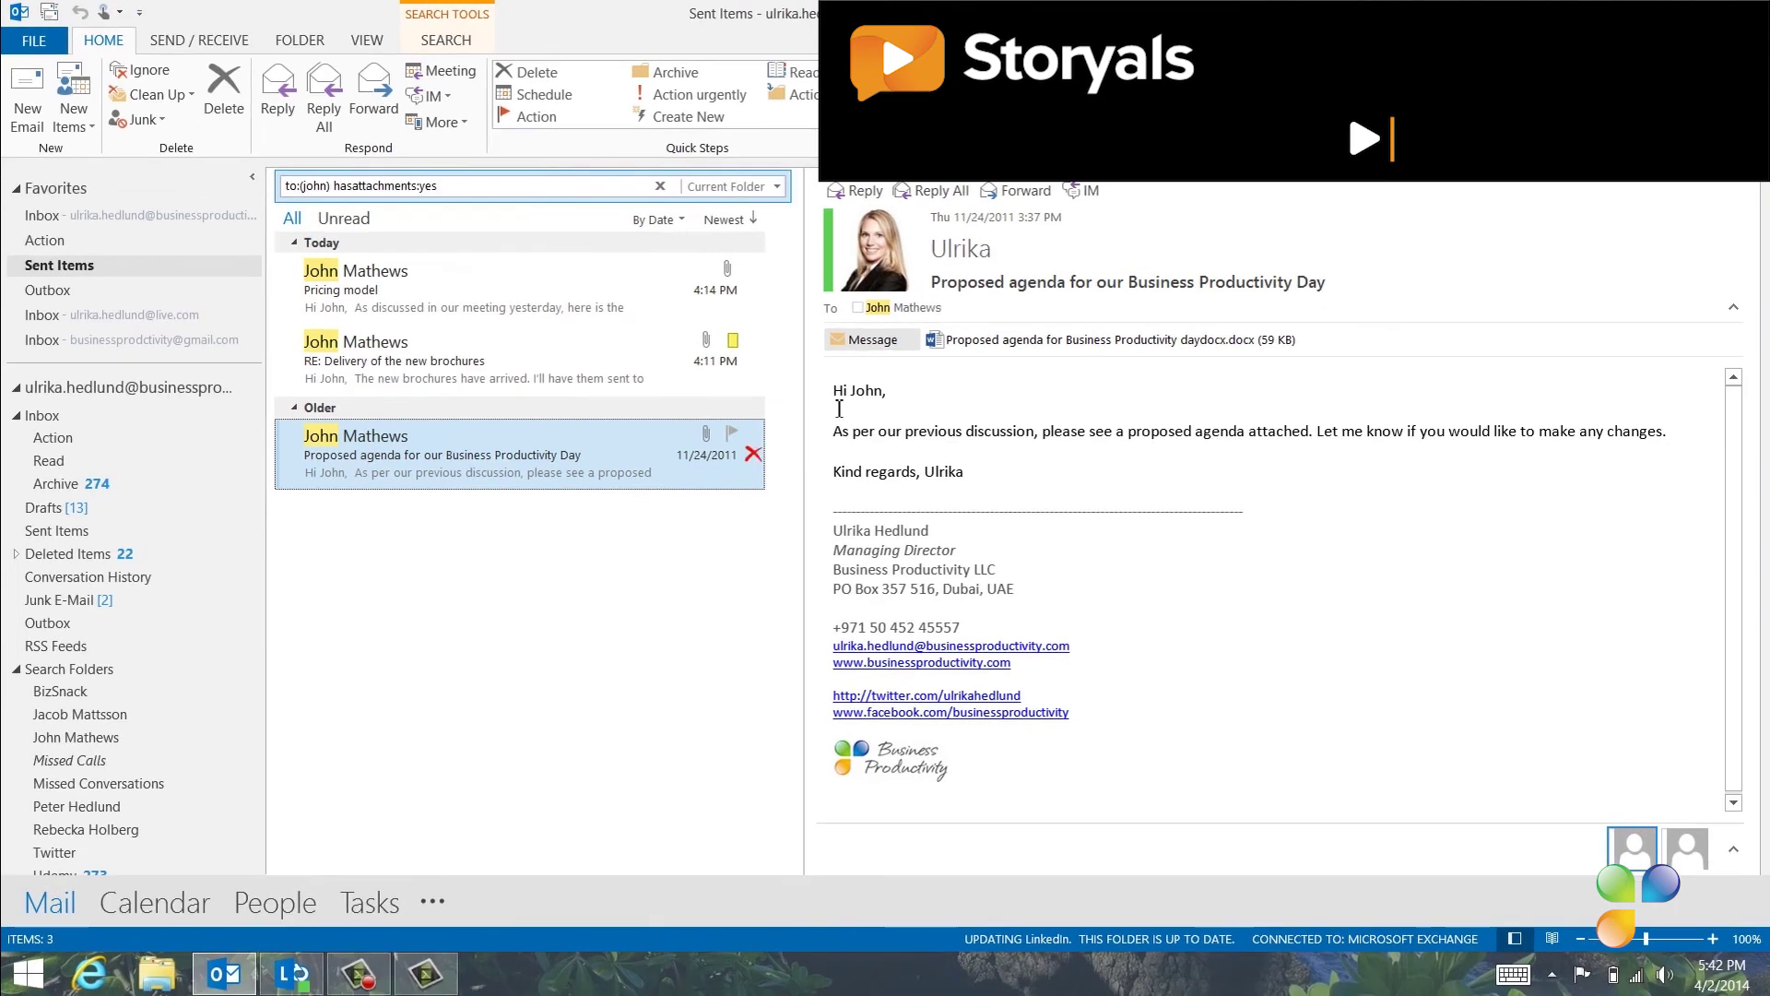
click(1023, 340)
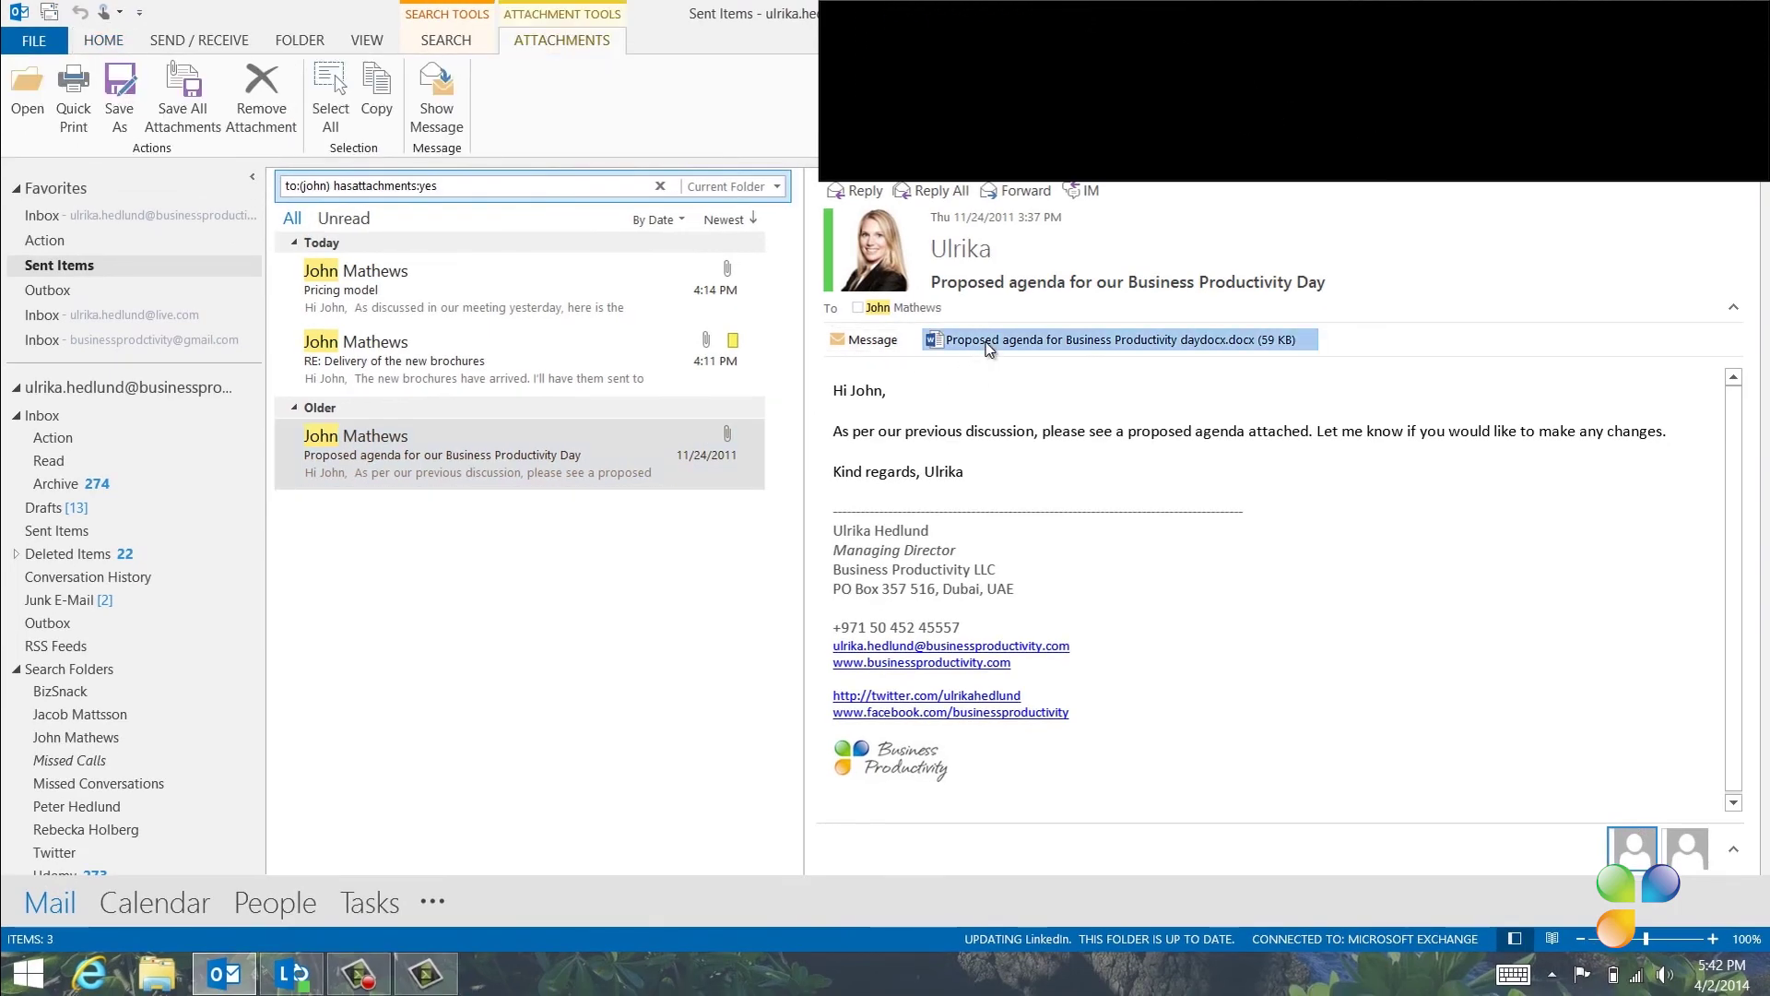
scroll(1025, 441, down, 6)
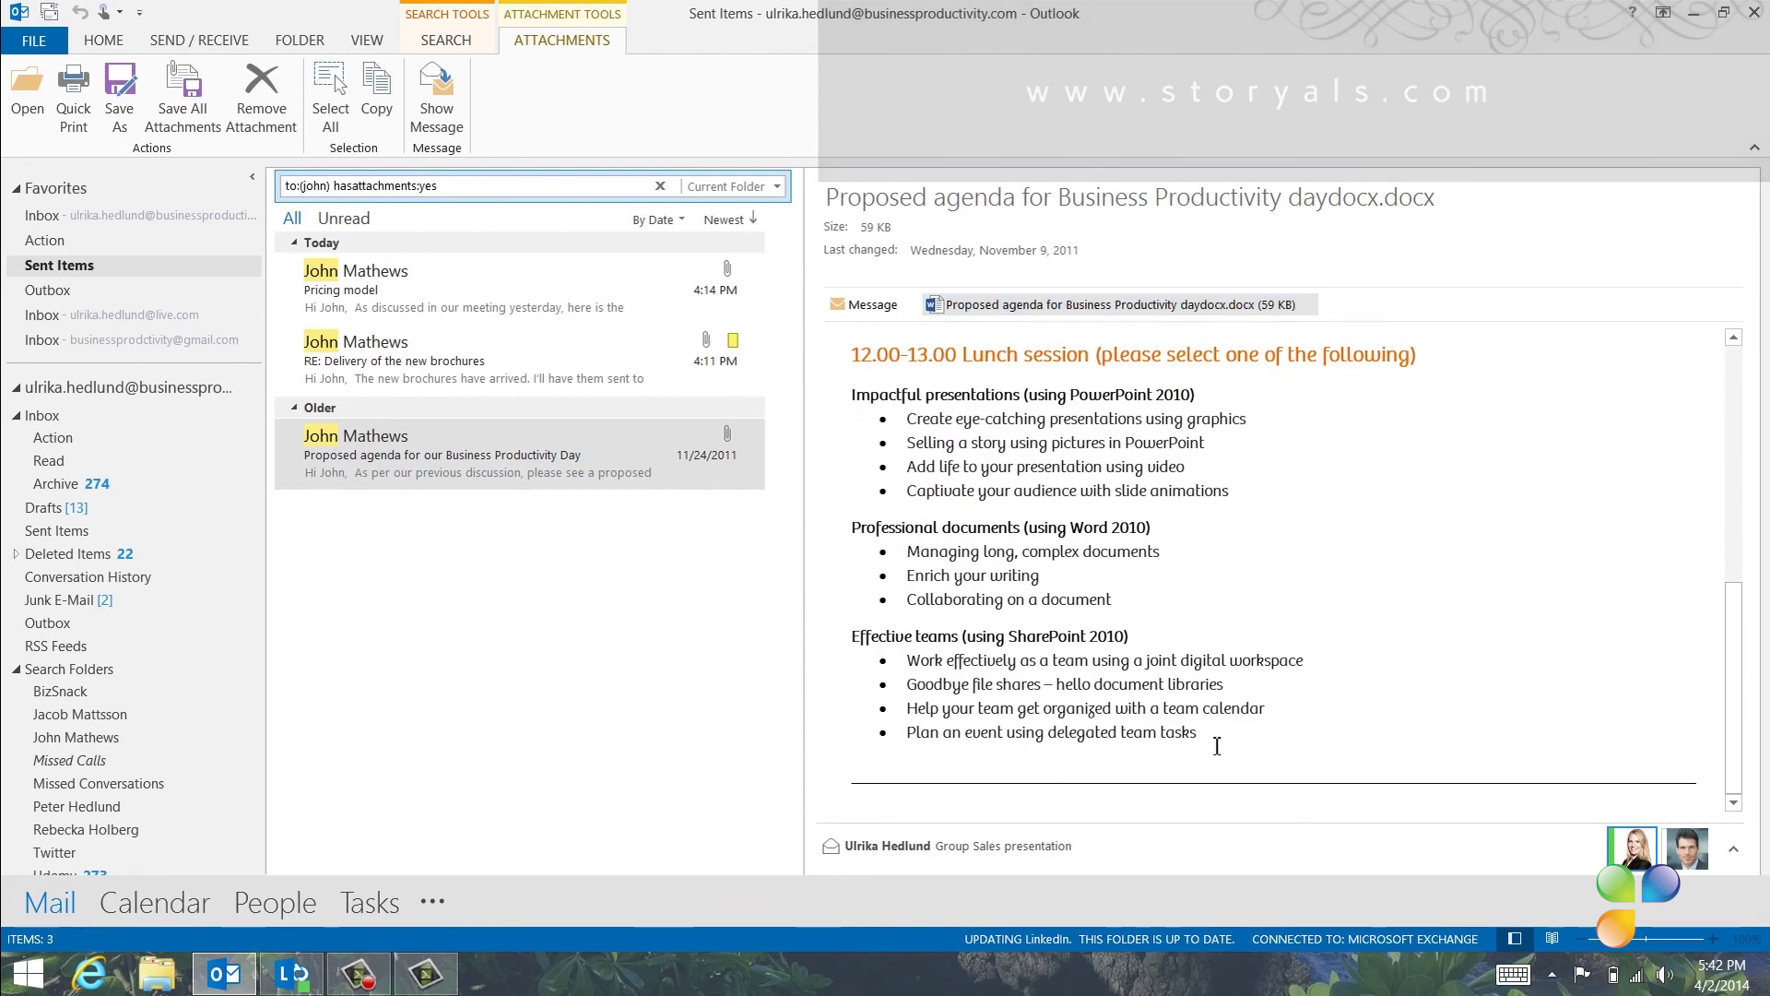
drag(1208, 742, 841, 345)
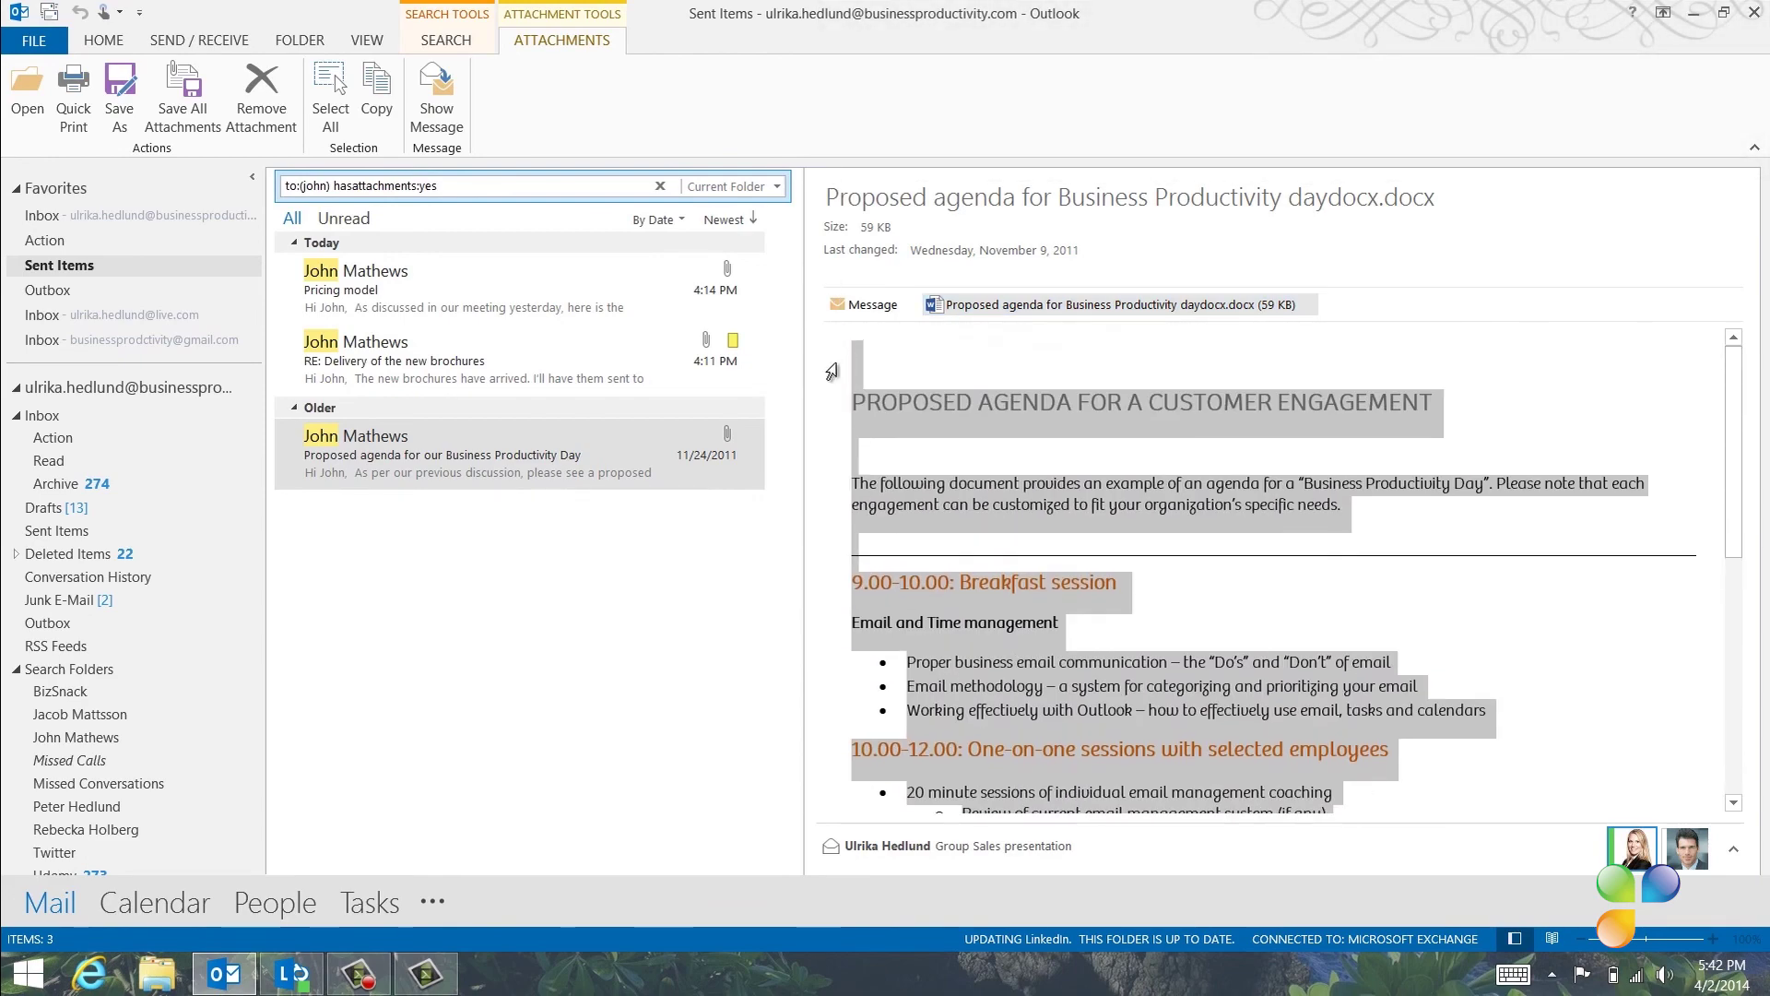